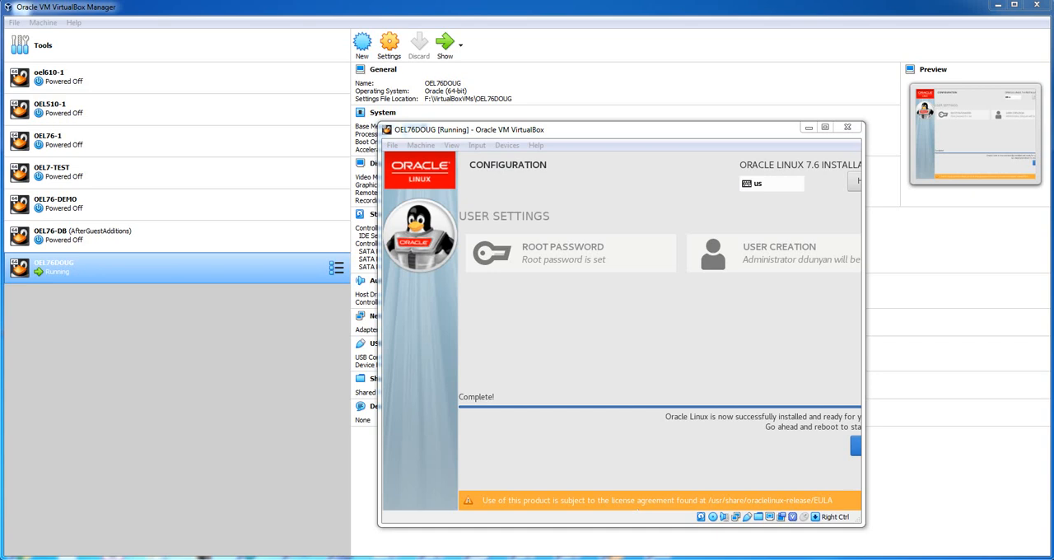
# Reboot the virtual machine into the installed system and accept the Oracle Linux license agreement
pyautogui.click(623, 331)
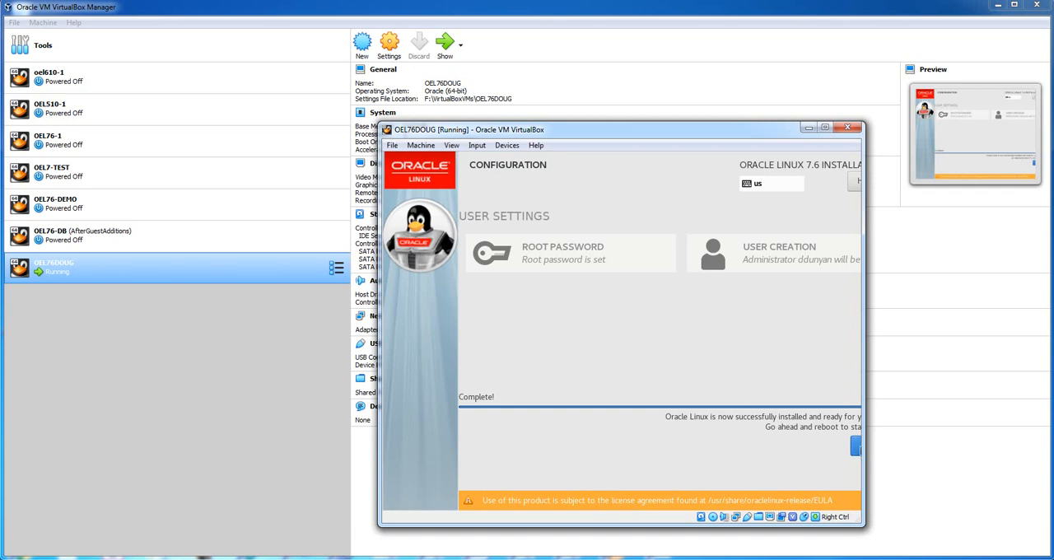
pyautogui.click(859, 446)
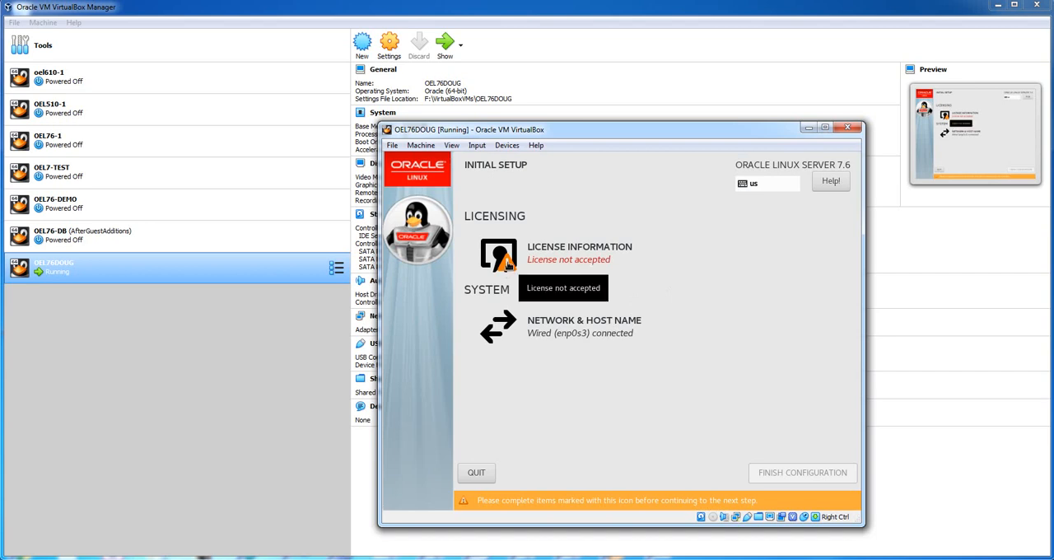
pyautogui.click(507, 263)
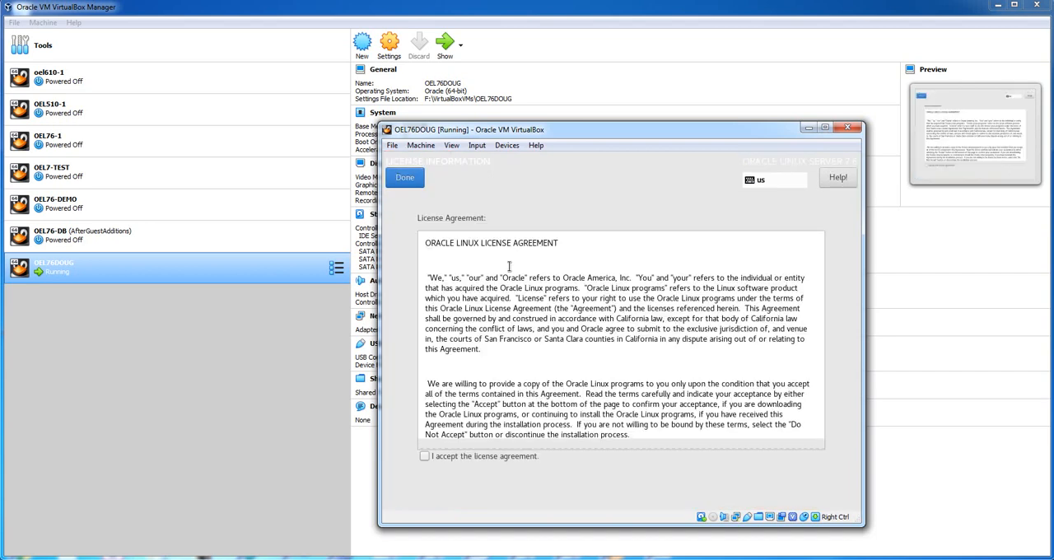
pyautogui.click(426, 458)
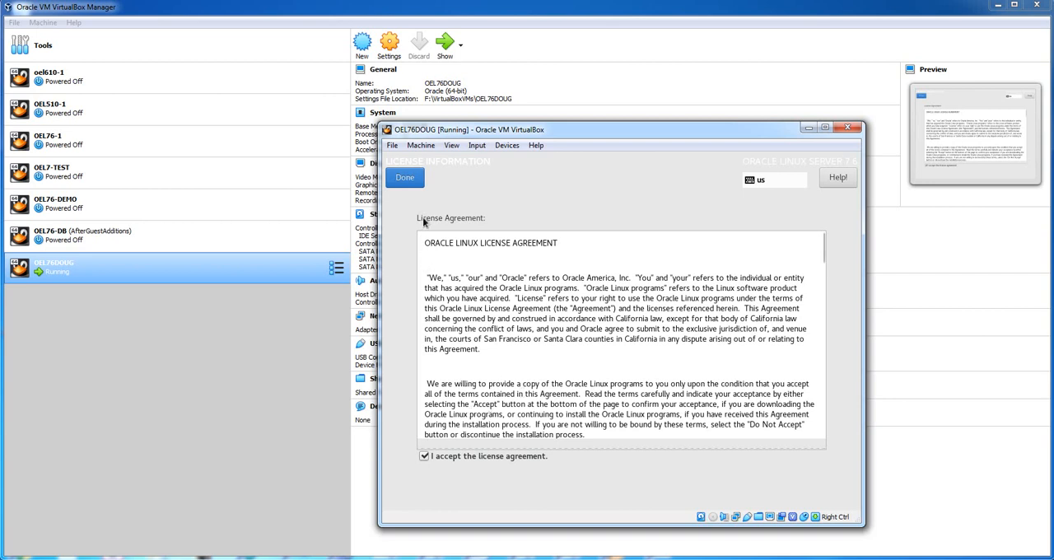
pyautogui.click(402, 177)
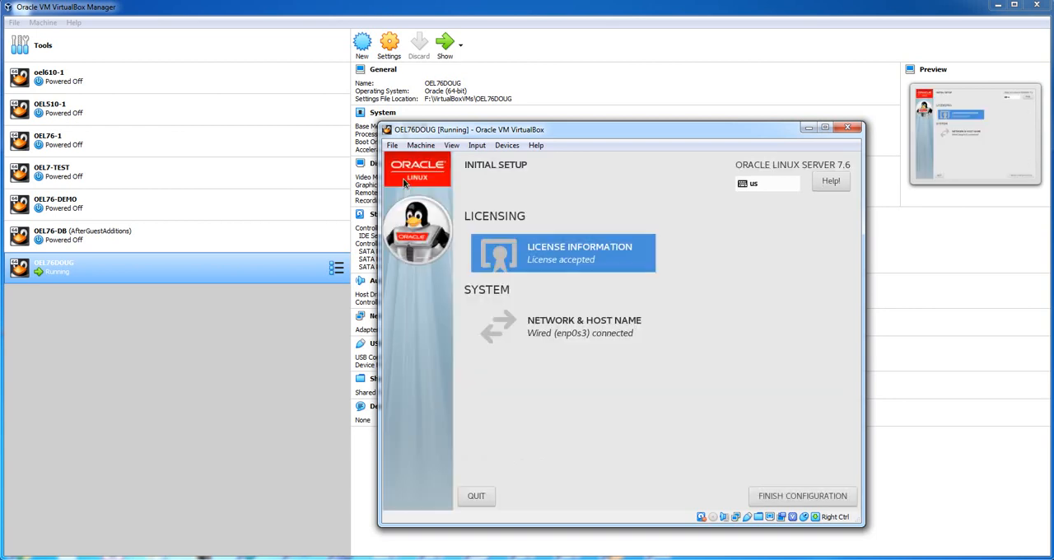
# Review the network and host name settings, and finish the initial setup configuration
pyautogui.click(560, 328)
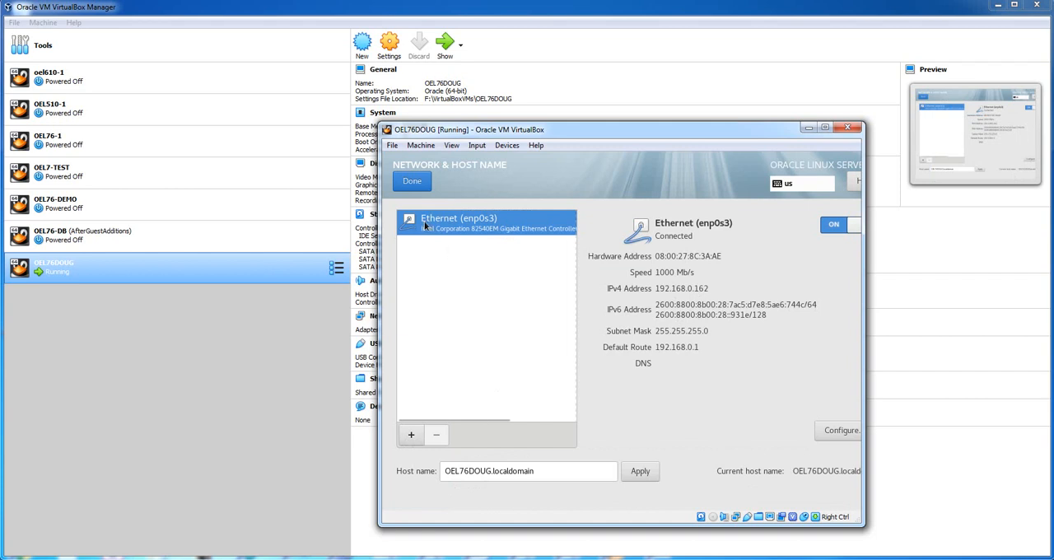
pyautogui.click(415, 184)
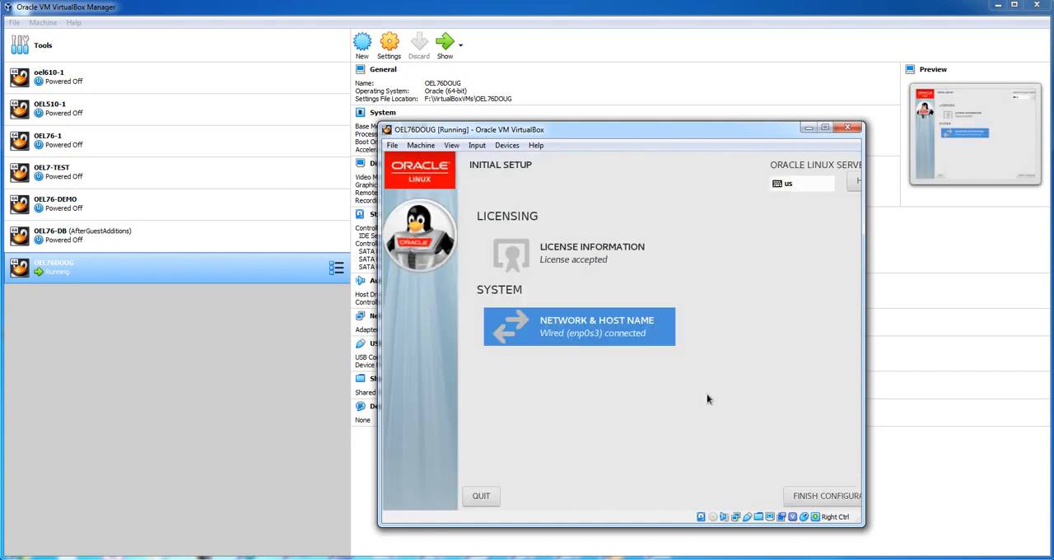
pyautogui.click(807, 497)
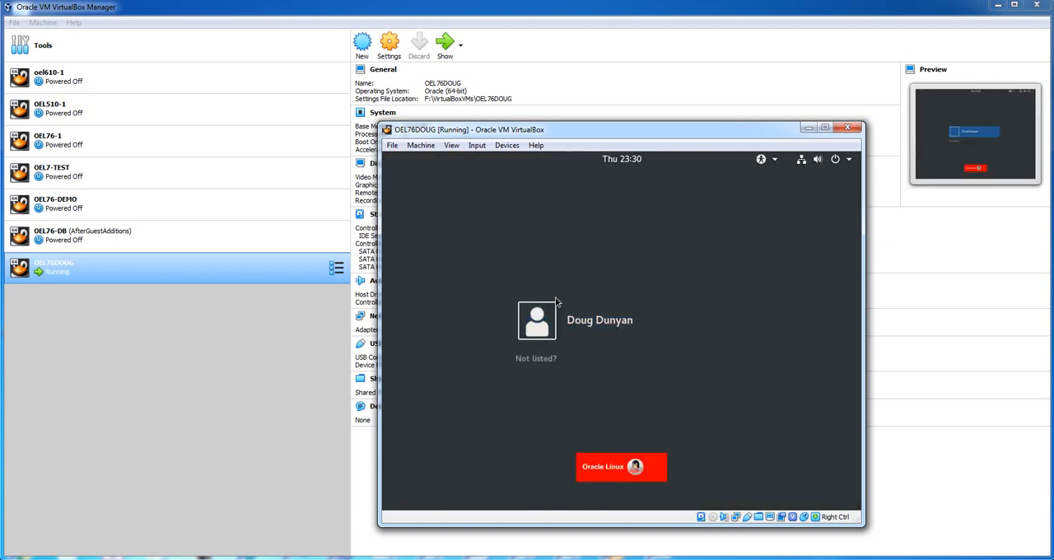
# Sign in to the listed user account with the account password
pyautogui.click(582, 322)
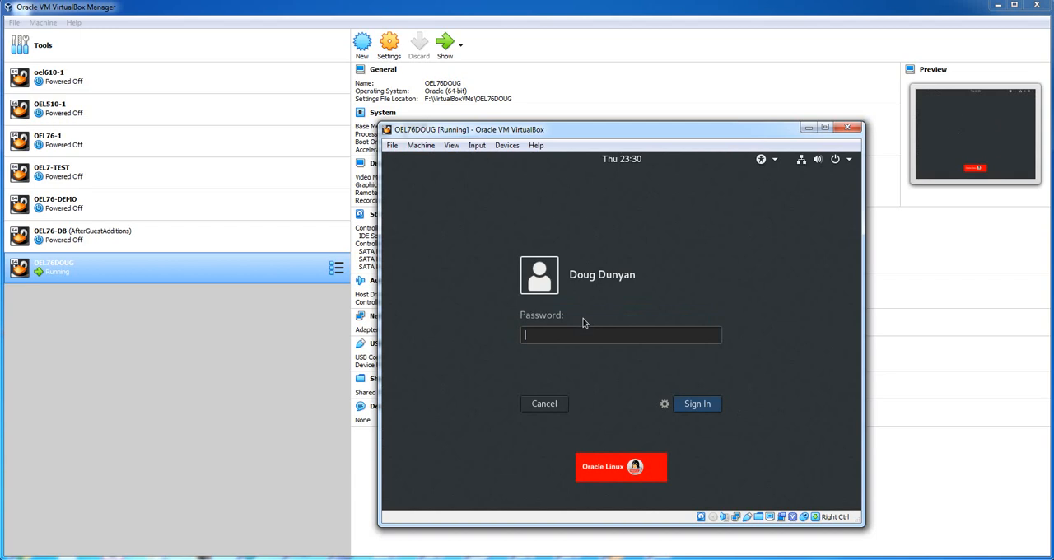
pyautogui.write('oracle')
pyautogui.press('Return')
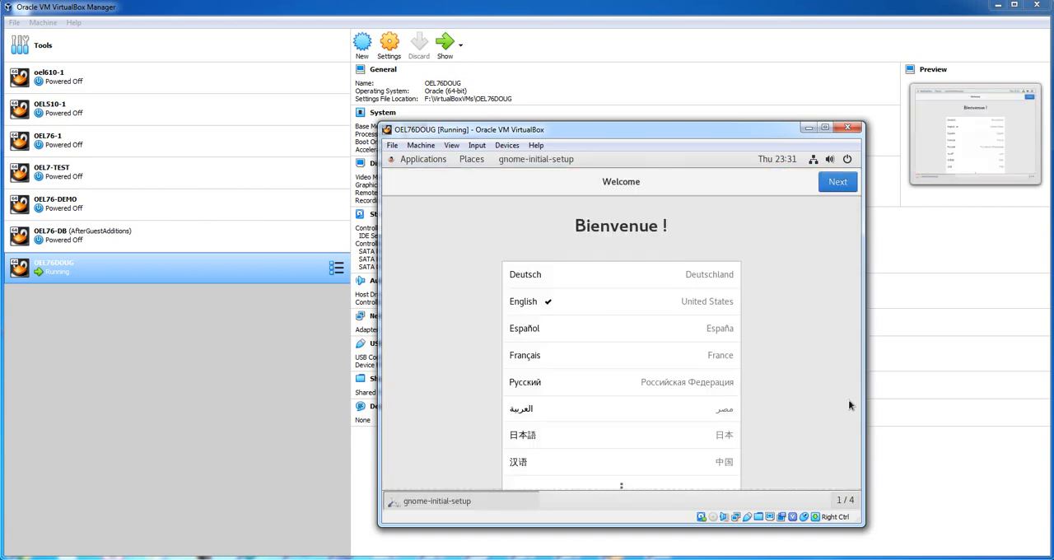
# Complete the GNOME first-run setup with English and Location Services on, skipping online accounts, and start using Oracle Linux Server
pyautogui.click(831, 188)
pyautogui.click(831, 188)
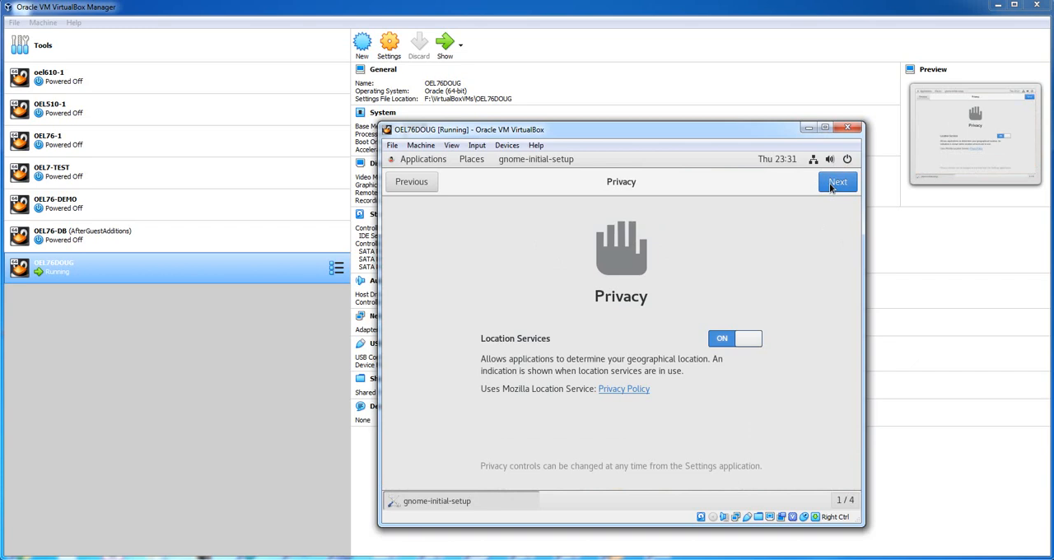
pyautogui.click(829, 182)
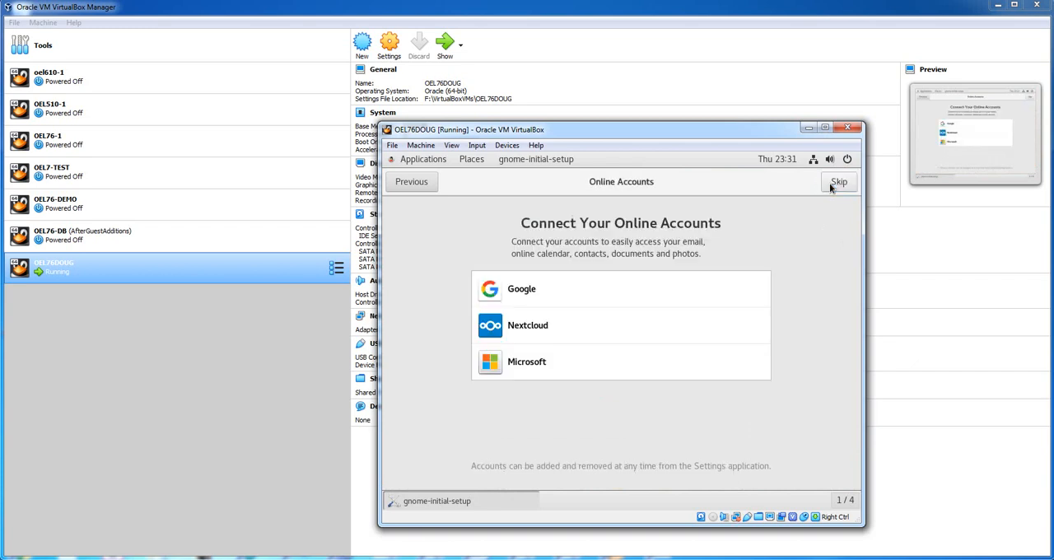
pyautogui.click(829, 183)
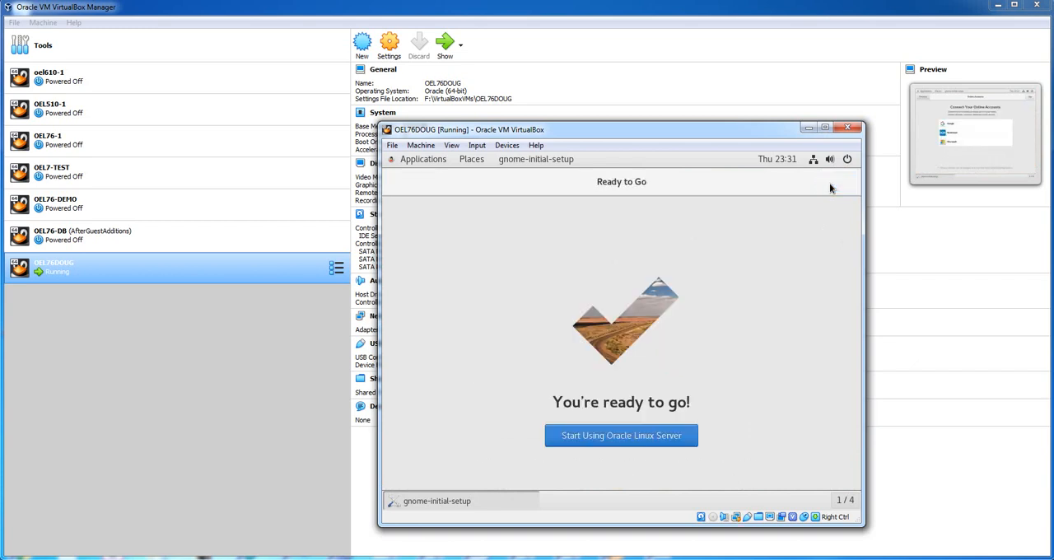
pyautogui.click(583, 442)
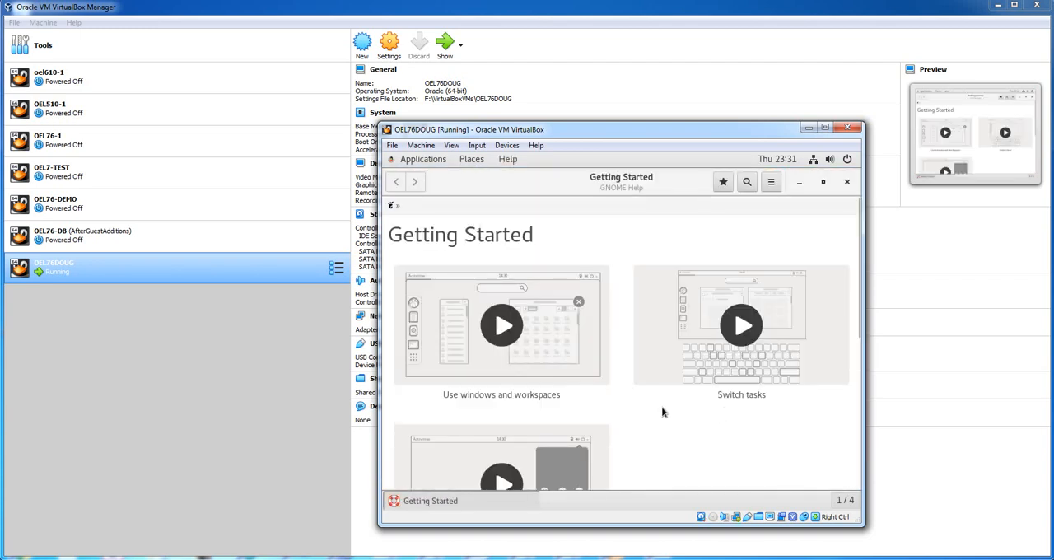
# Skim the Getting Started help page down to its common tasks and close the help window
pyautogui.scroll(-5, 663, 411)
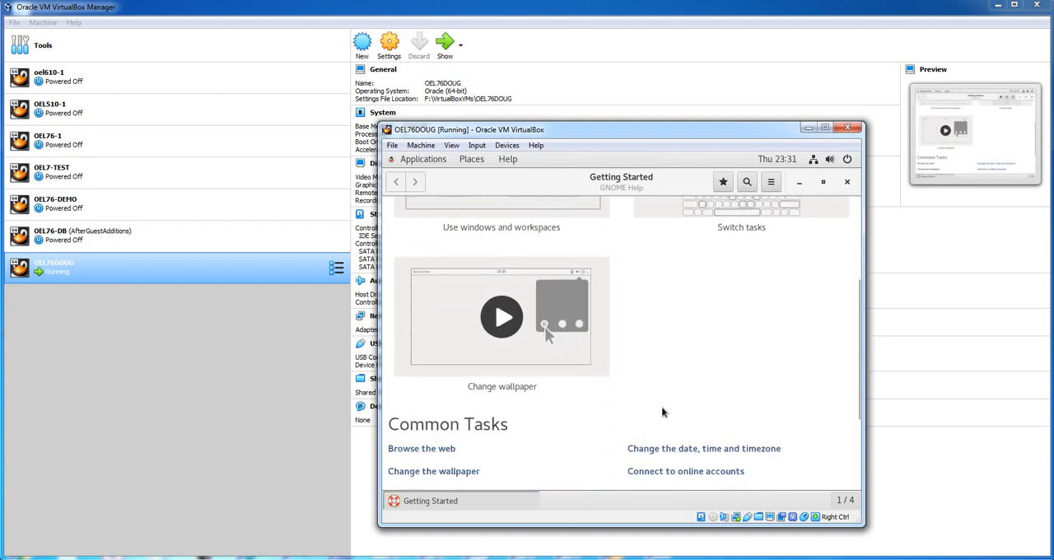
pyautogui.scroll(-2, 651, 378)
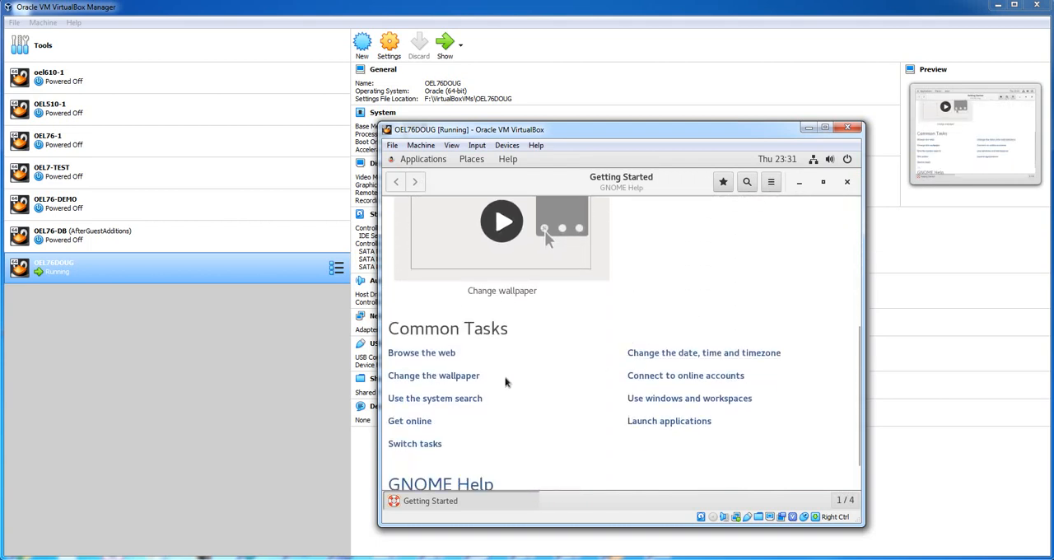
pyautogui.scroll(-1, 530, 362)
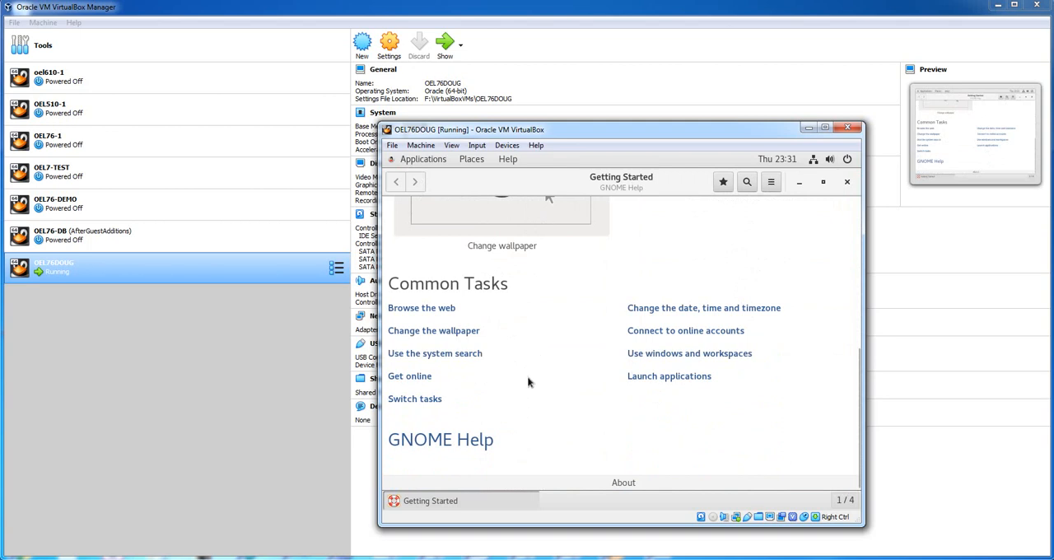
pyautogui.scroll(2, 542, 347)
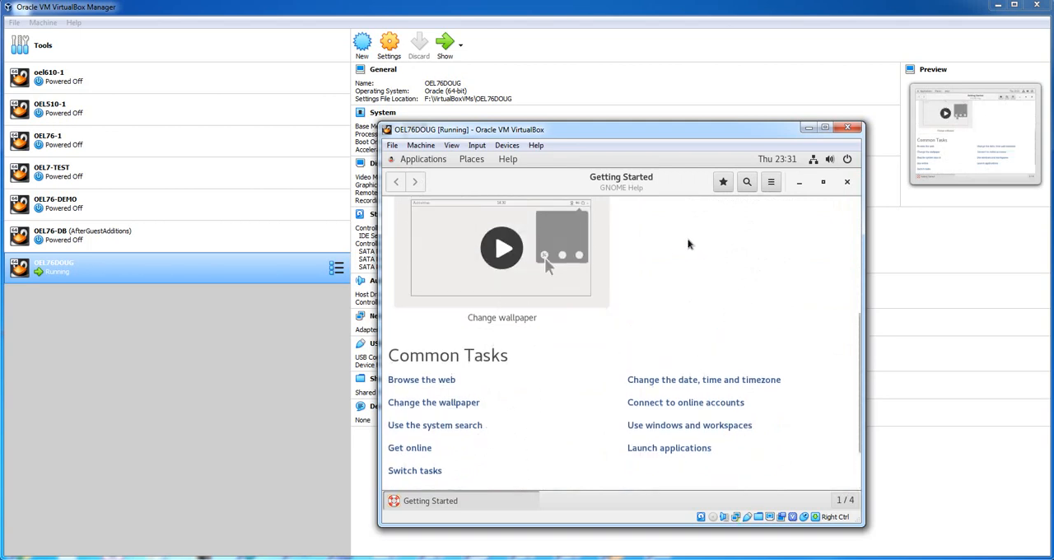
pyautogui.click(847, 183)
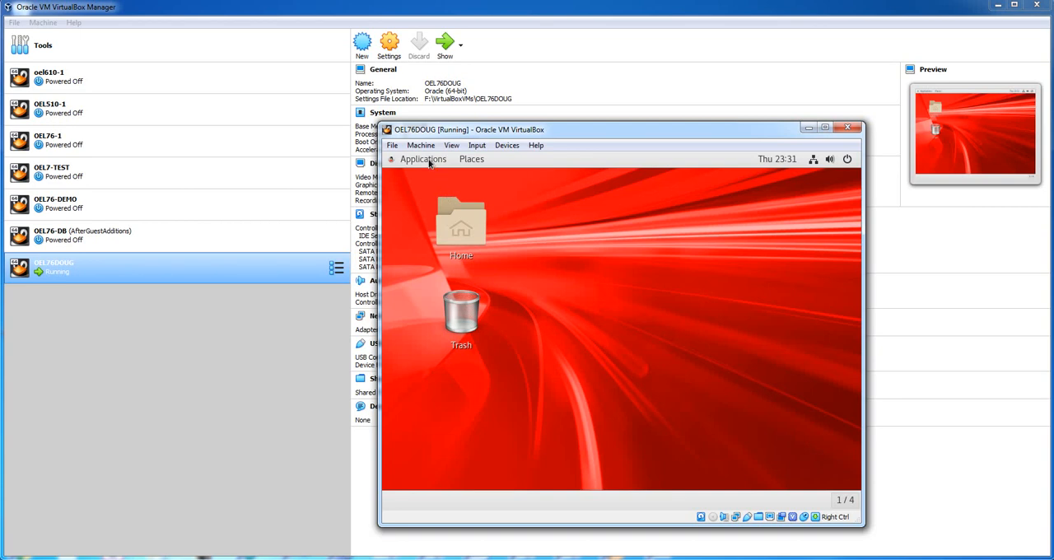
pyautogui.click(428, 162)
pyautogui.click(536, 201)
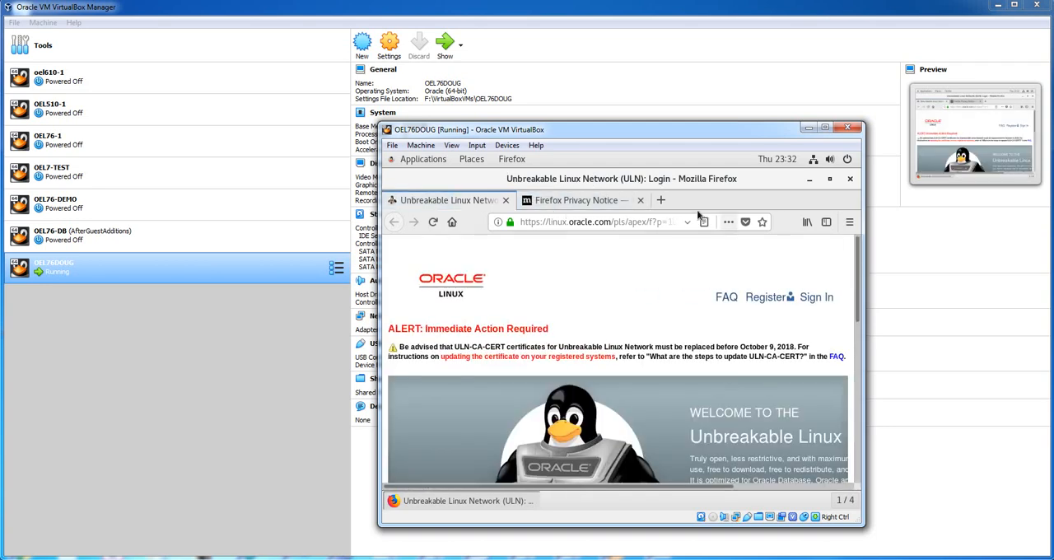
pyautogui.click(669, 204)
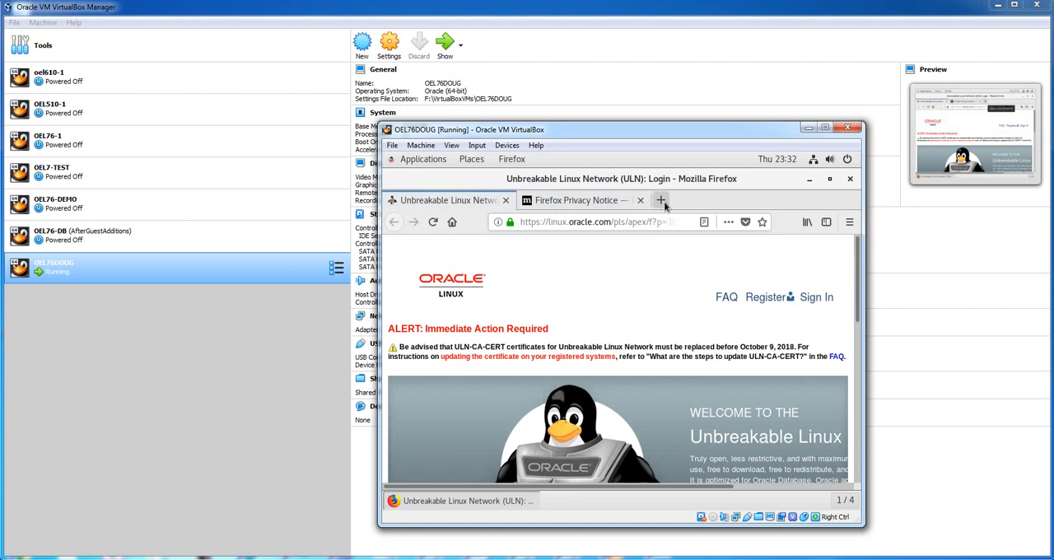
pyautogui.click(635, 224)
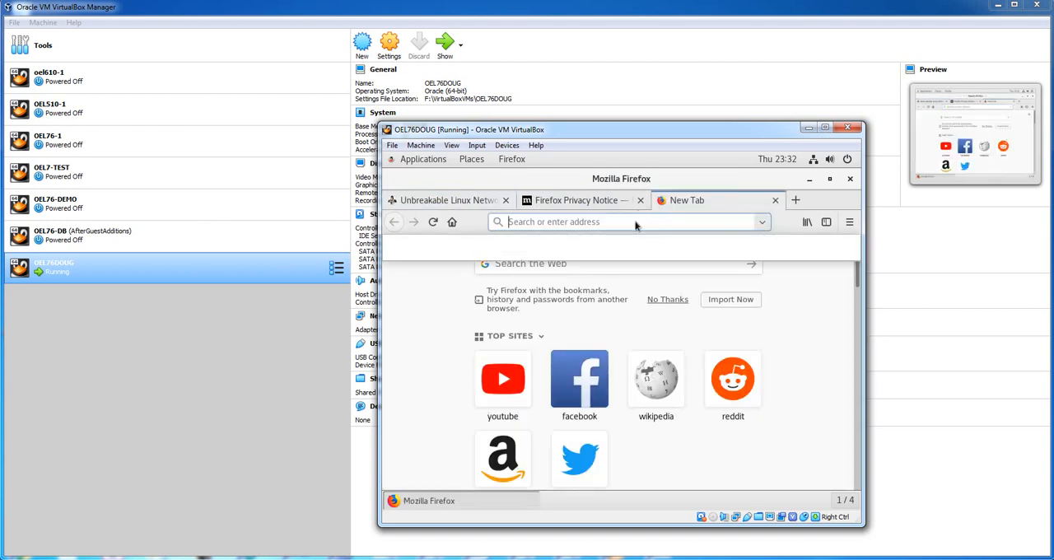
pyautogui.write('www.or')
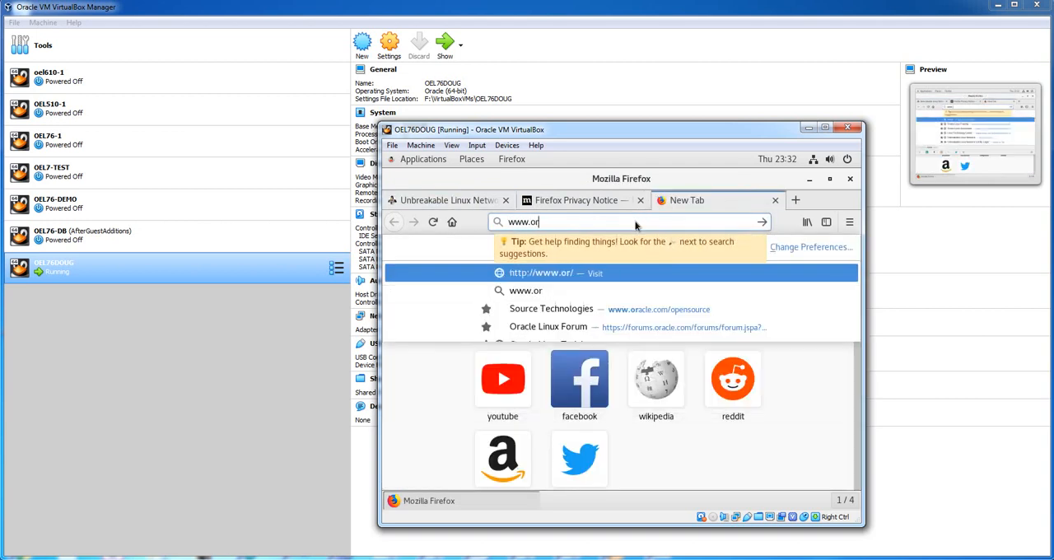
pyautogui.write('acle.com')
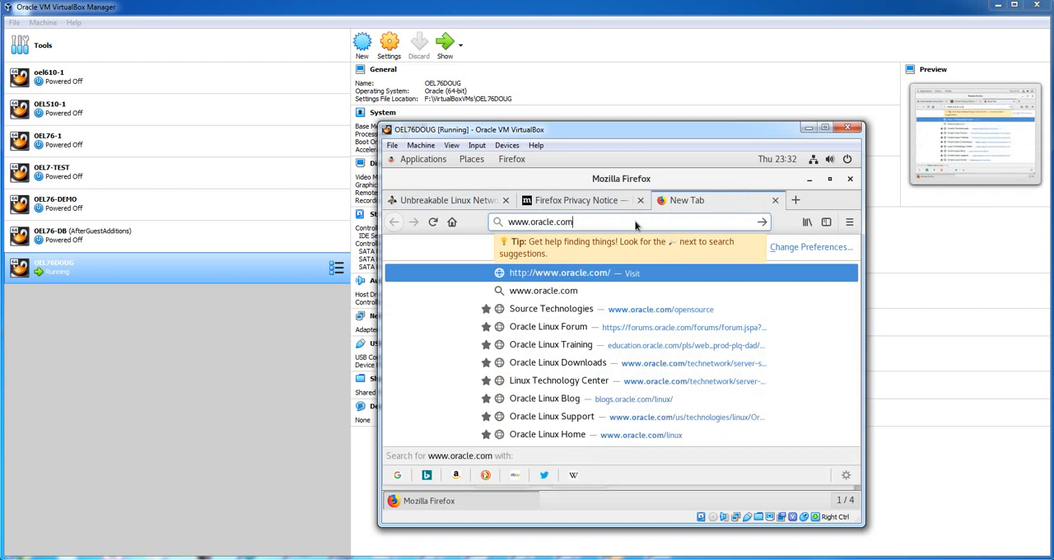
pyautogui.press('Return')
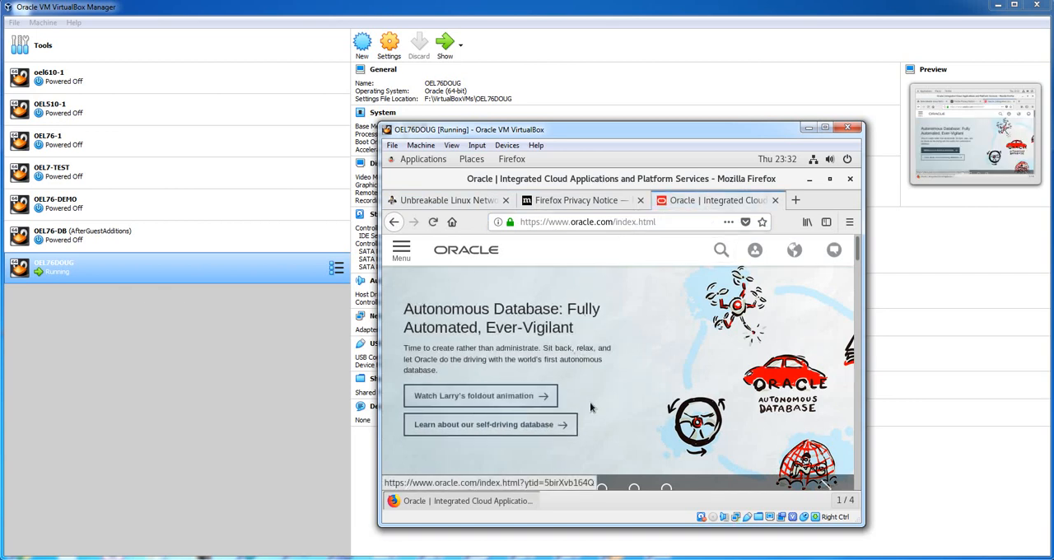
# Look through the banner slides on the Oracle home page, and close Firefox with all its tabs
pyautogui.click(602, 489)
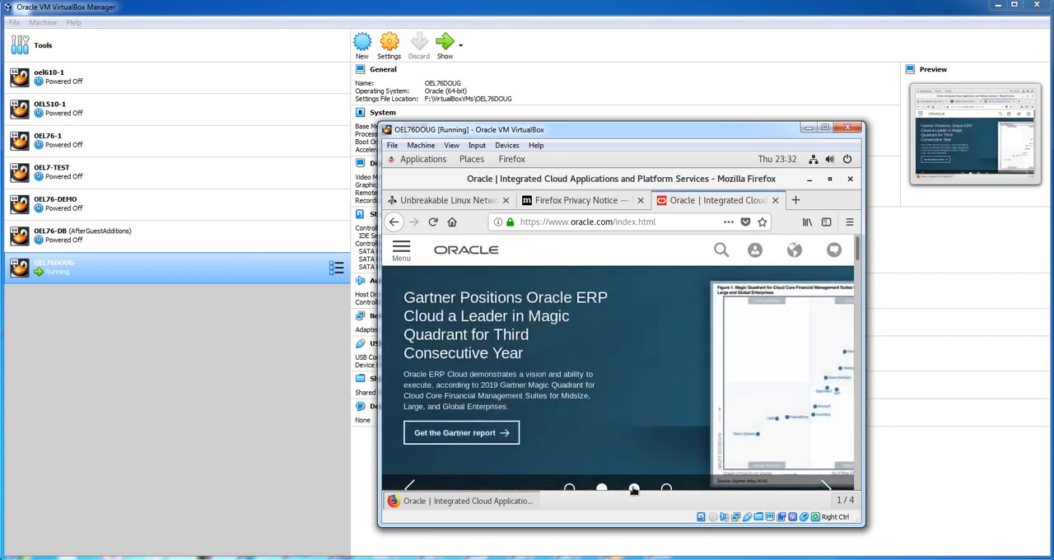
pyautogui.click(633, 489)
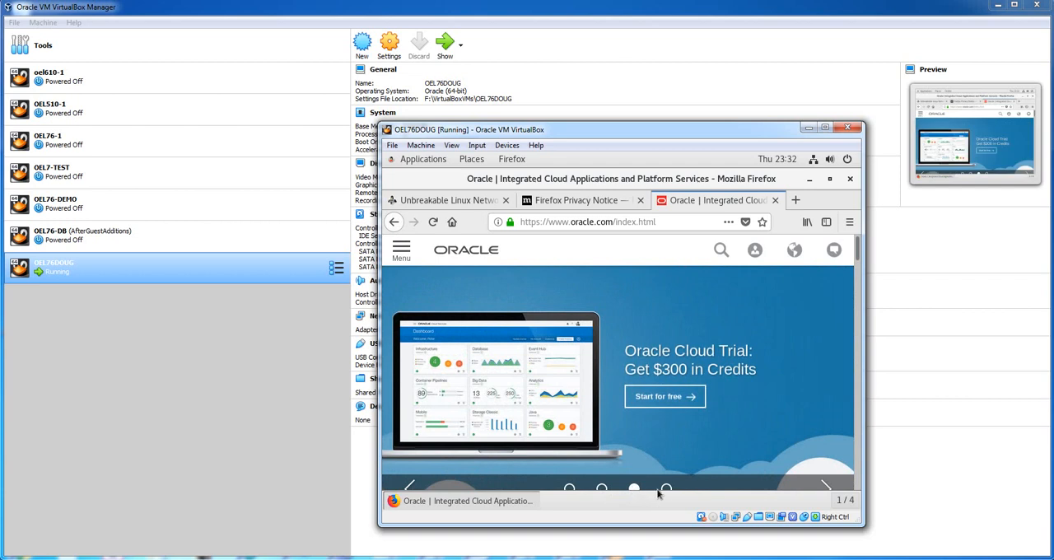
pyautogui.click(666, 489)
pyautogui.click(645, 246)
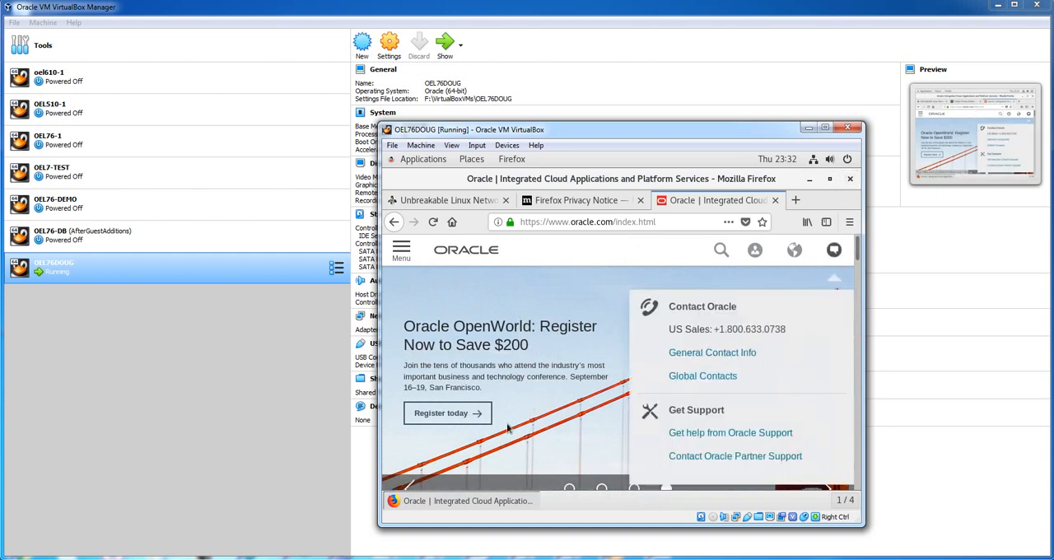
pyautogui.click(850, 180)
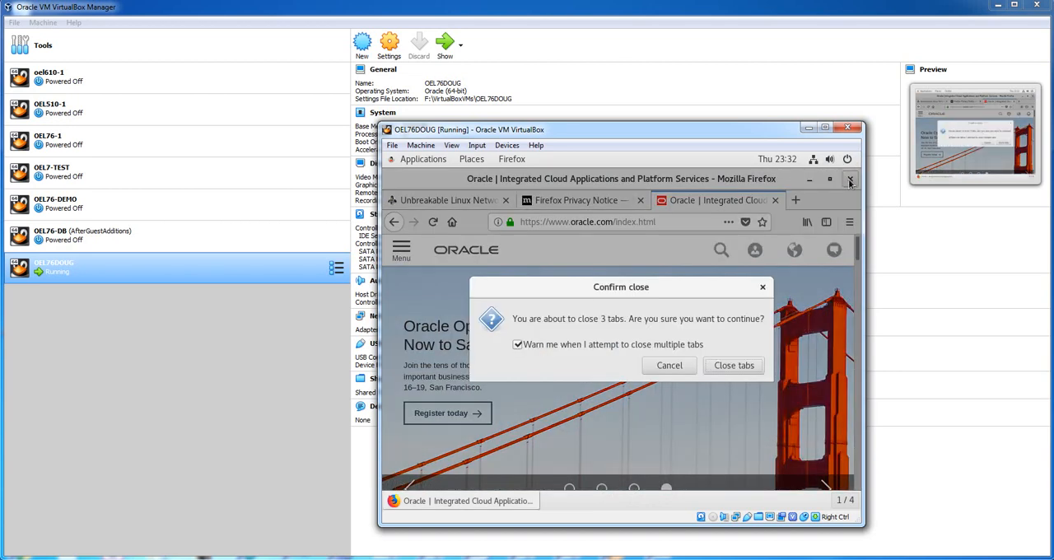
pyautogui.click(736, 368)
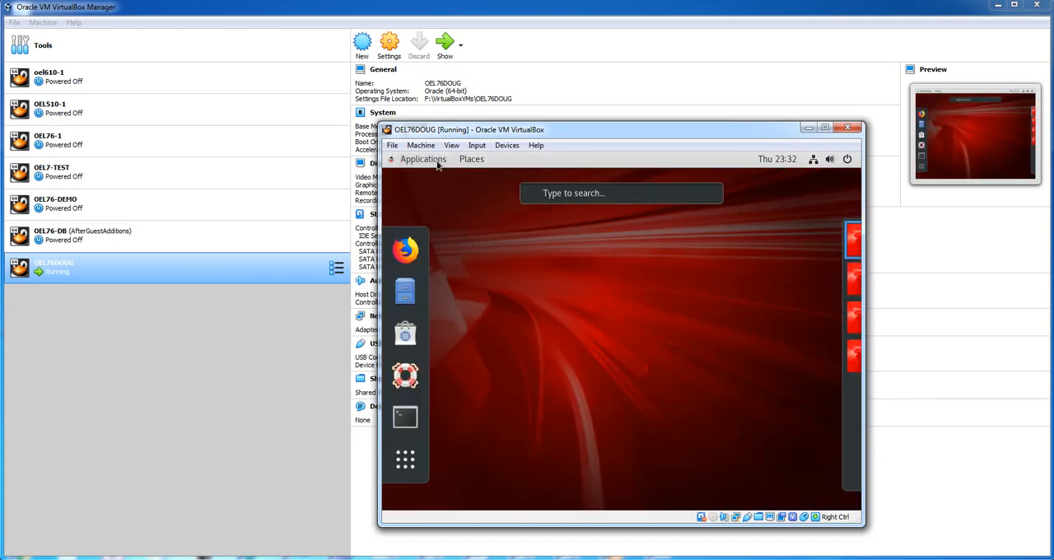
# Open the display settings under Devices in the virtual machine's system settings
pyautogui.click(434, 163)
pyautogui.moveTo(465, 331)
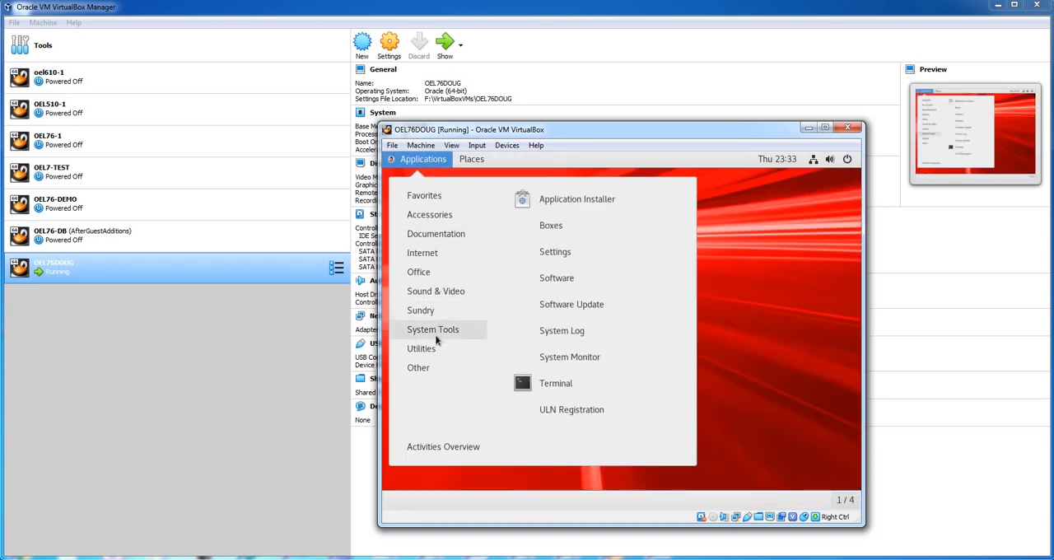
pyautogui.click(615, 261)
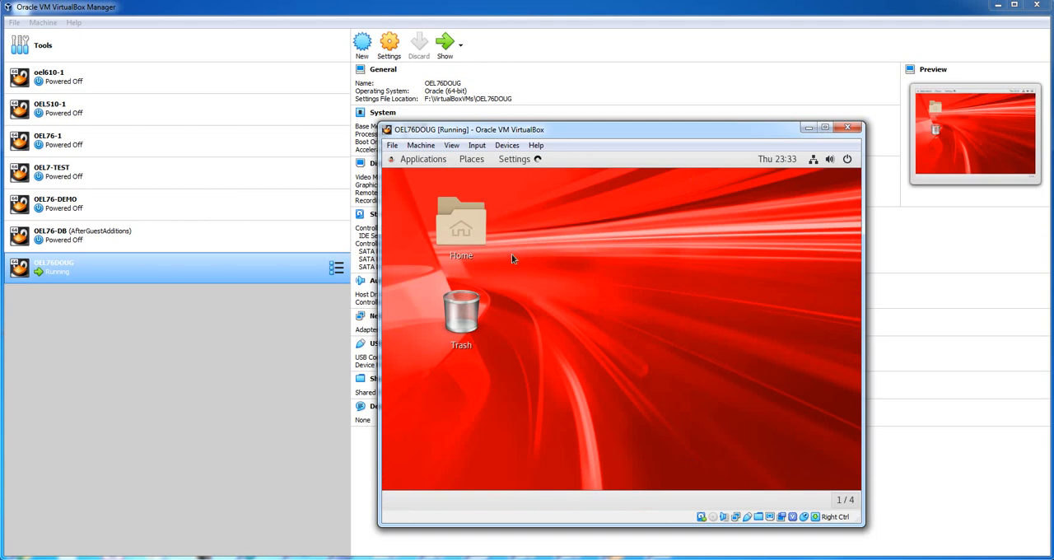
pyautogui.scroll(-3, 490, 332)
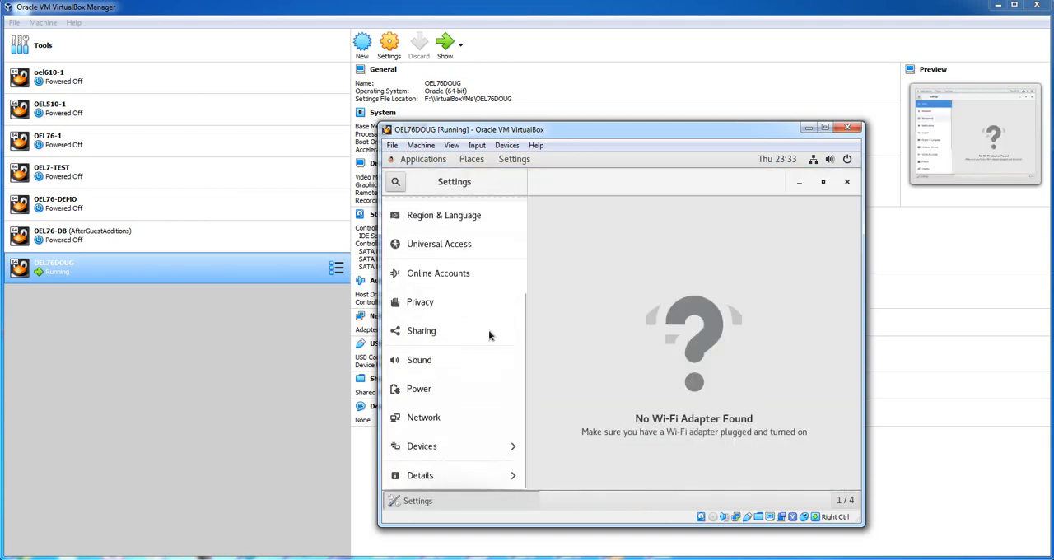
pyautogui.click(443, 449)
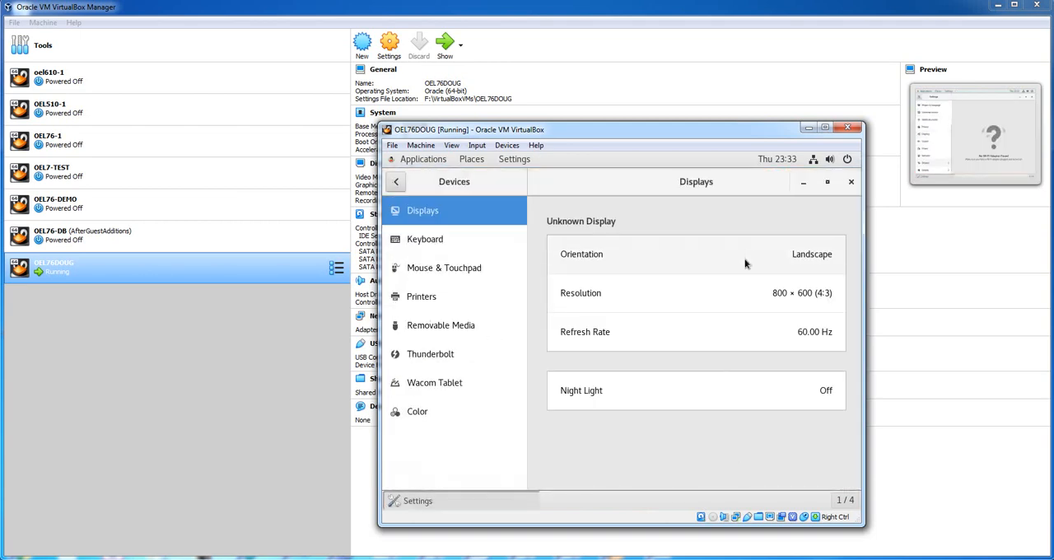
# Set the virtual machine's display resolution to 1280 × 800 (16:10), apply it and keep the changes
pyautogui.click(793, 298)
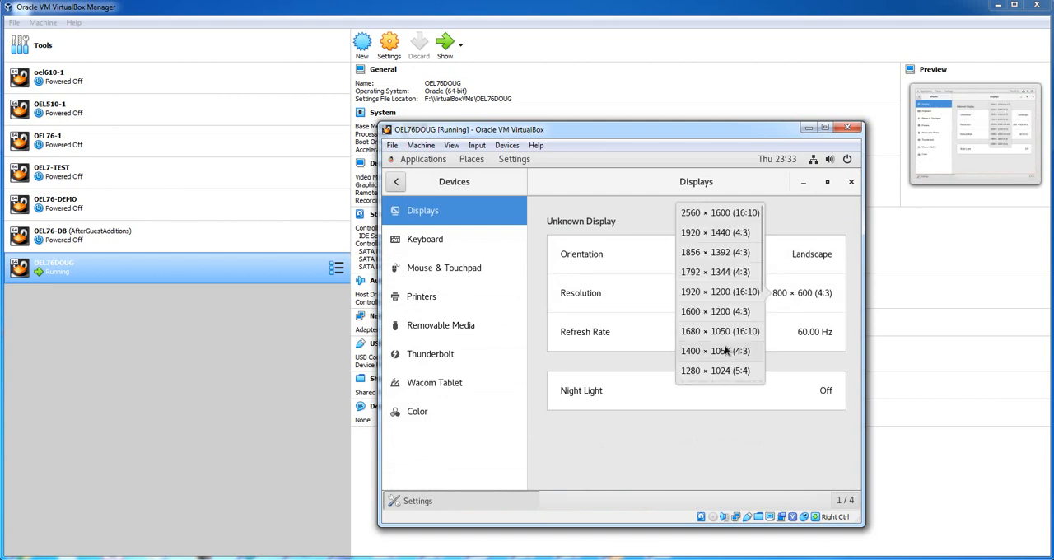
pyautogui.scroll(-1, 725, 350)
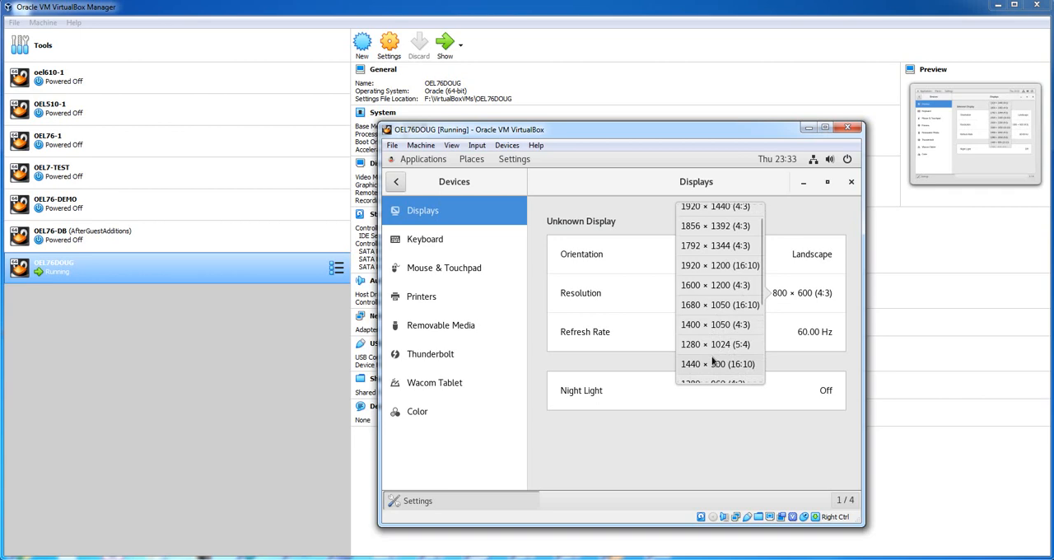
pyautogui.scroll(-2, 713, 361)
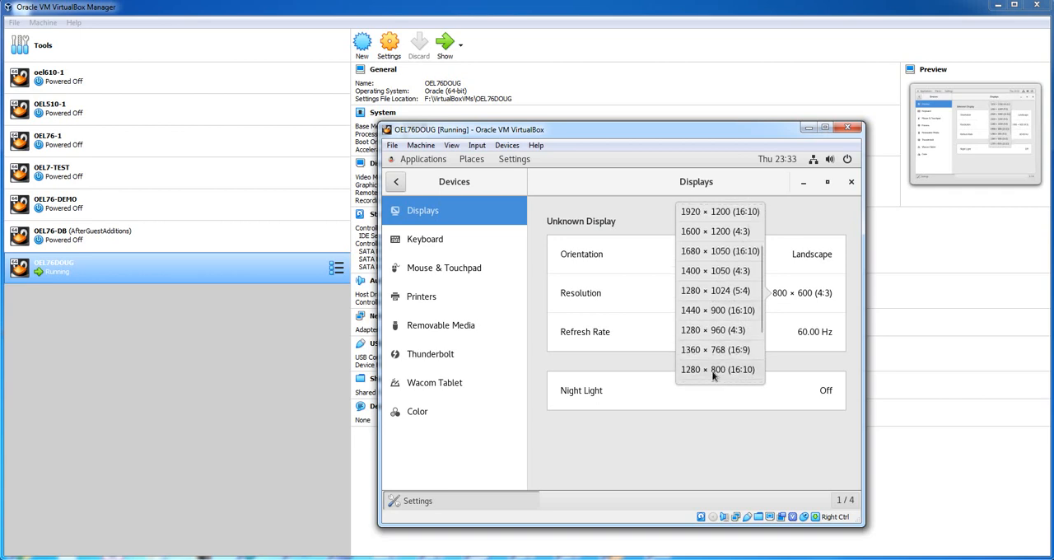
pyautogui.click(716, 370)
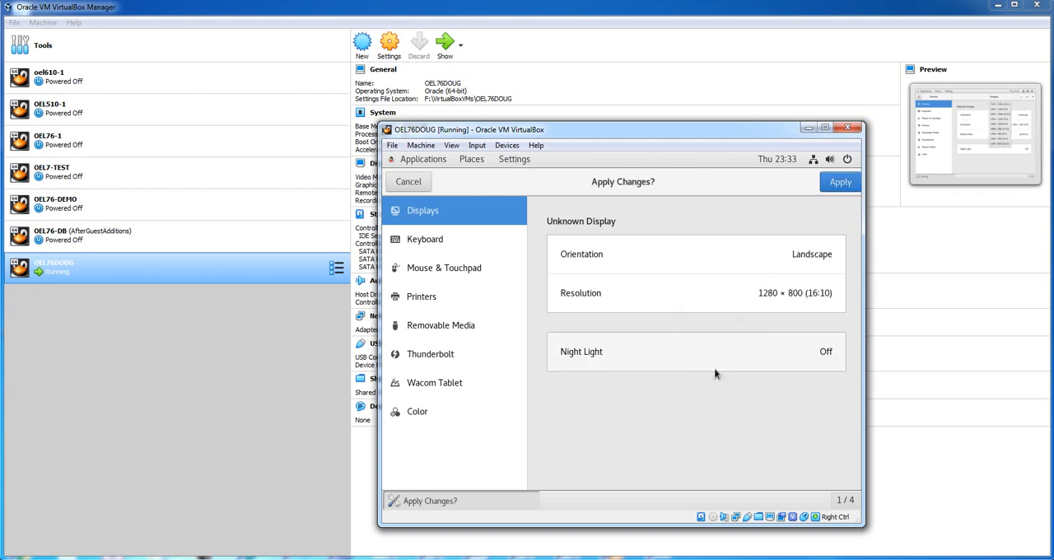
pyautogui.click(840, 182)
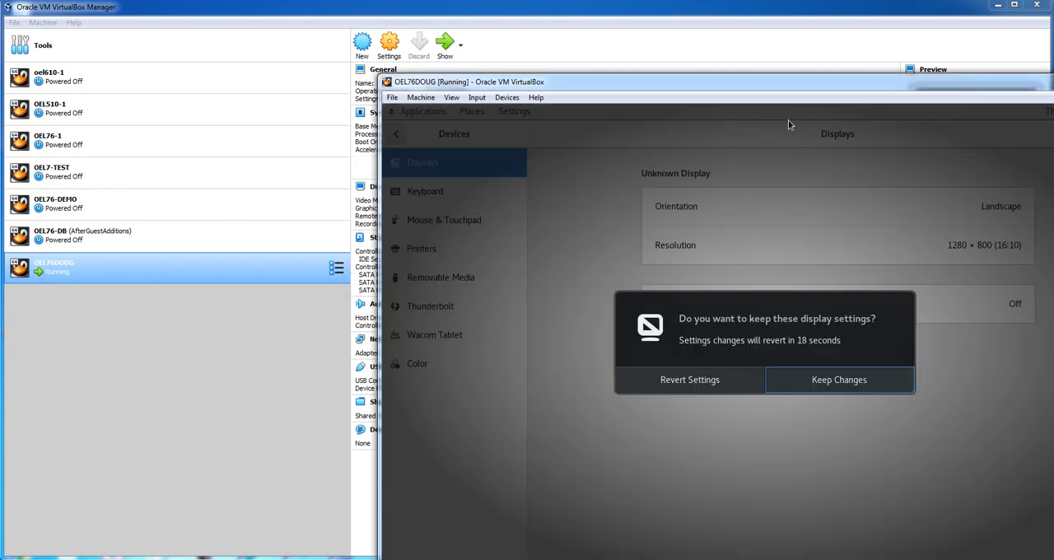
pyautogui.click(819, 384)
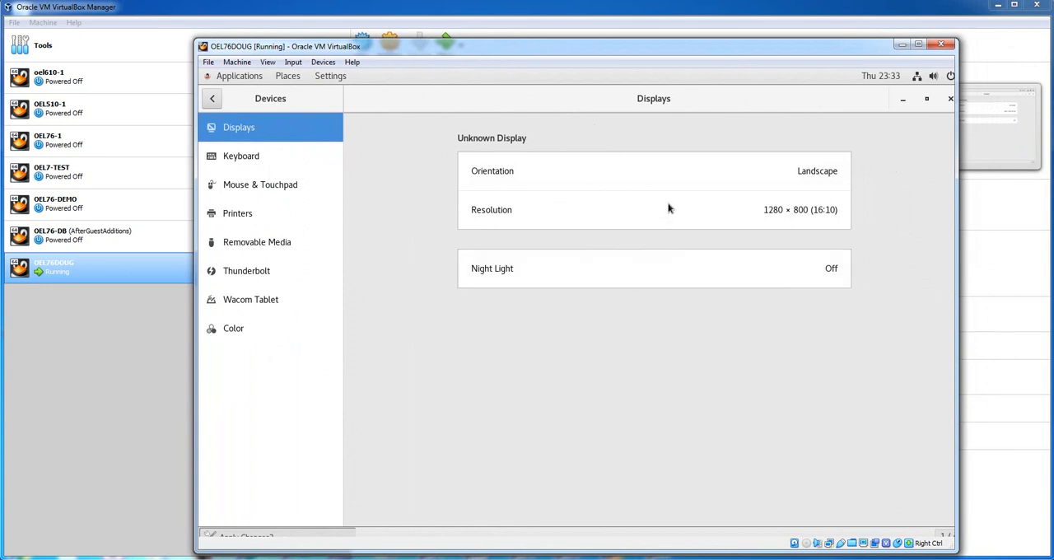
# Set the display resolution to 1440 × 900 (16:10), keep the changes and close the system settings
pyautogui.click(789, 213)
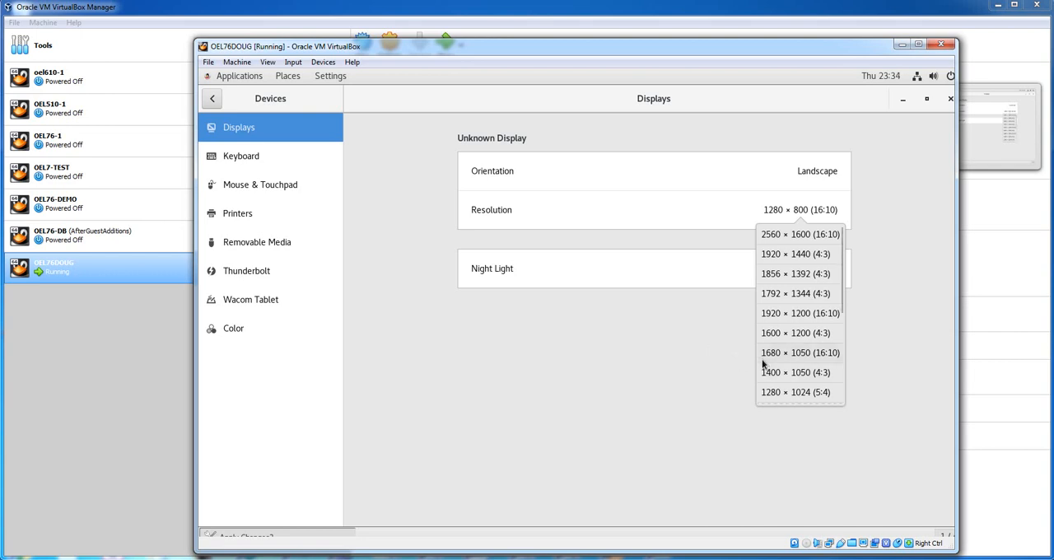
pyautogui.scroll(-2, 763, 364)
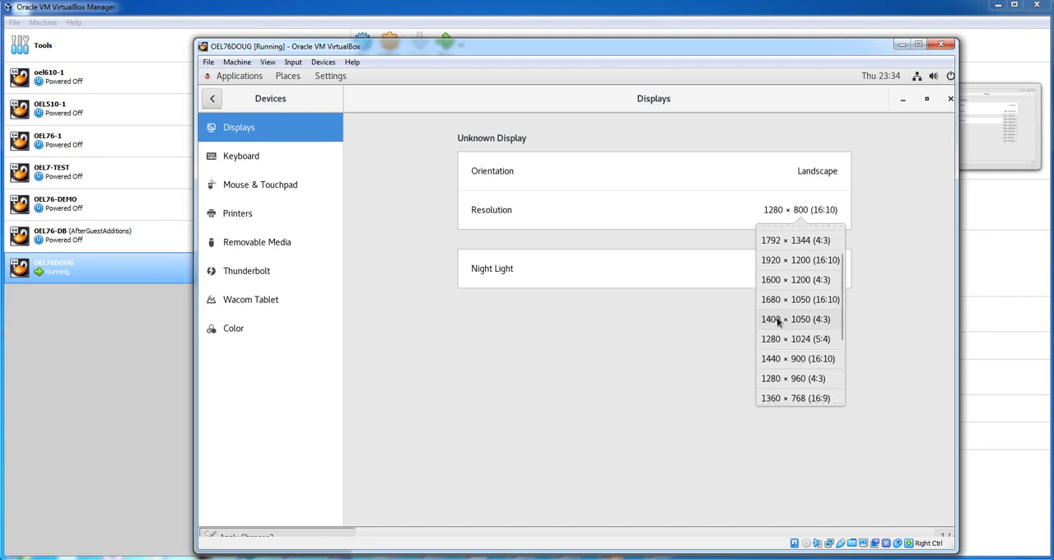
pyautogui.click(779, 360)
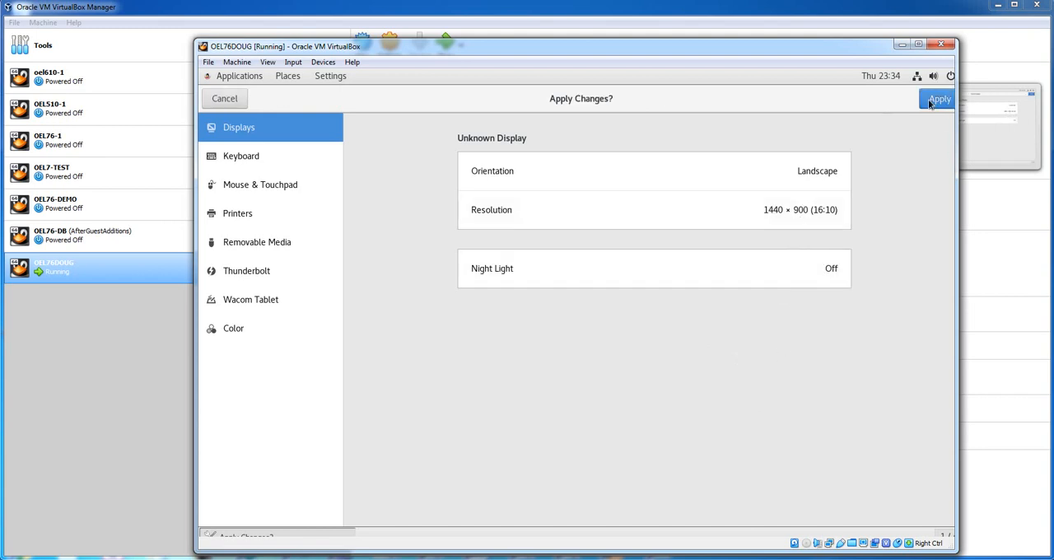
pyautogui.click(937, 99)
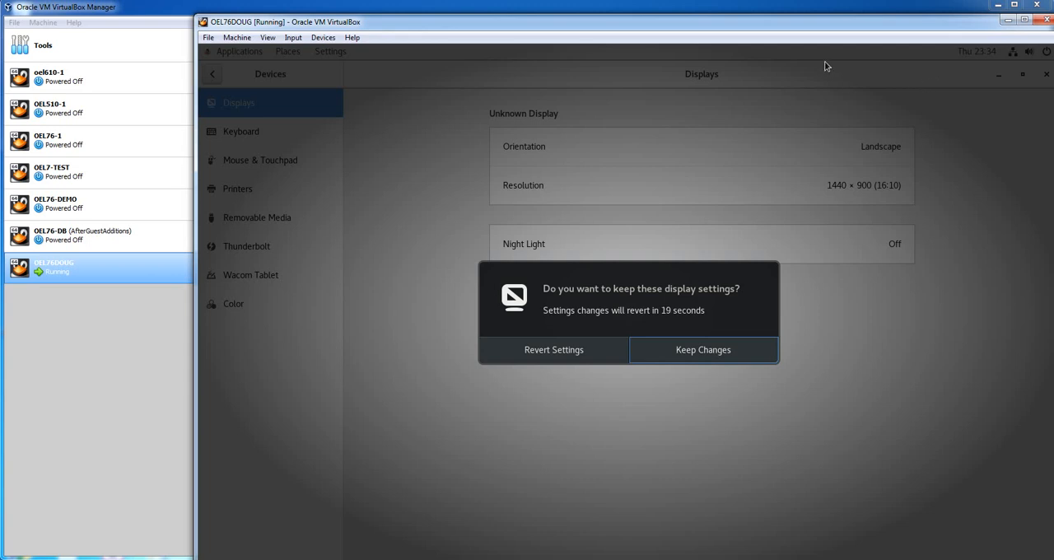
pyautogui.click(739, 346)
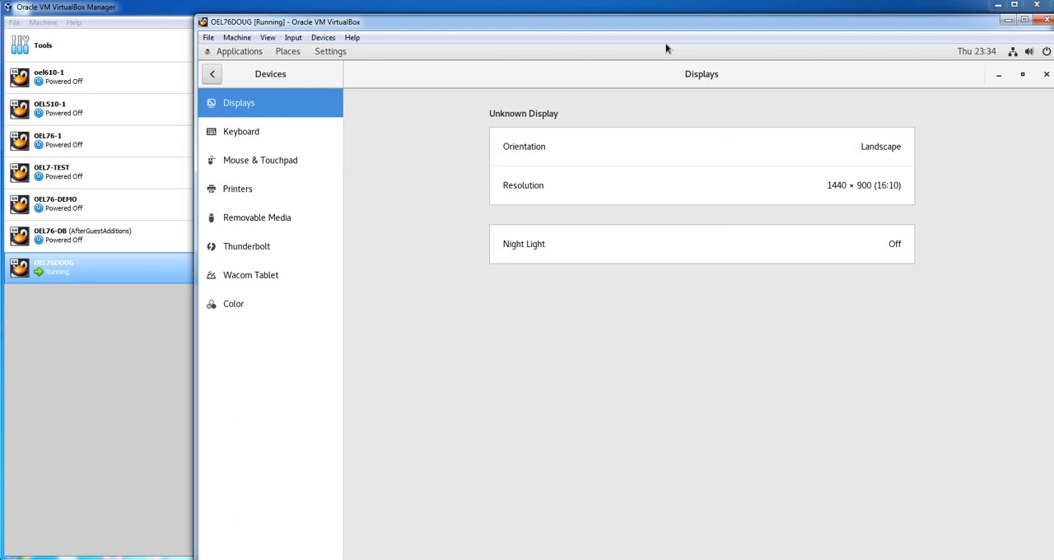
pyautogui.press('ctrl')
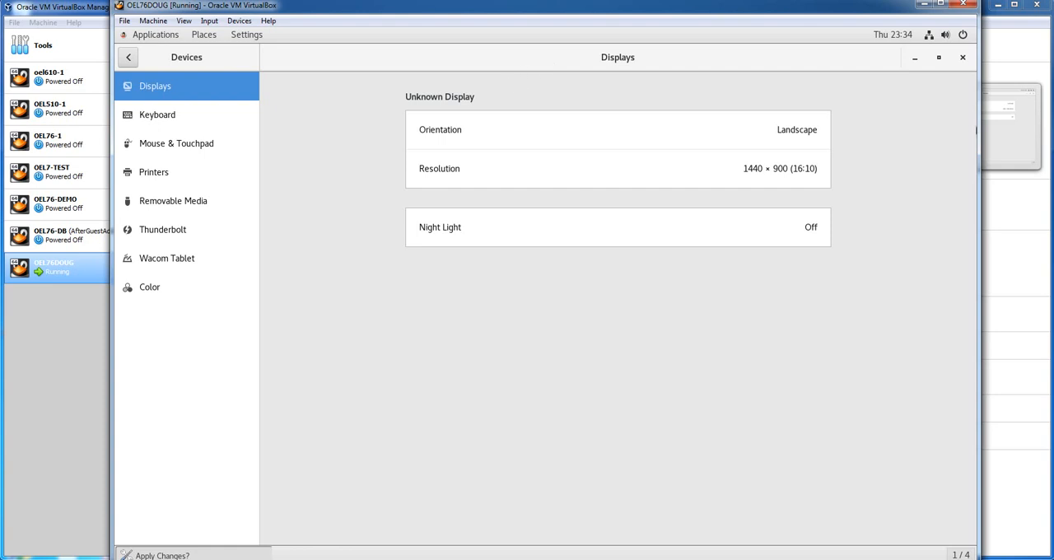
pyautogui.click(962, 57)
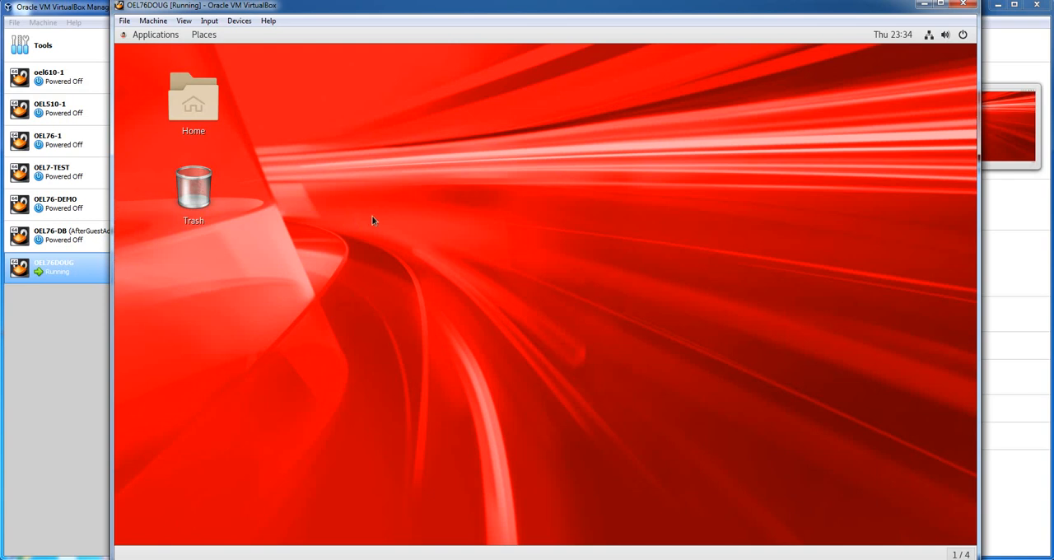
# Launch Terminal in the virtual machine and enlarge its window to cover most of the desktop
pyautogui.click(136, 34)
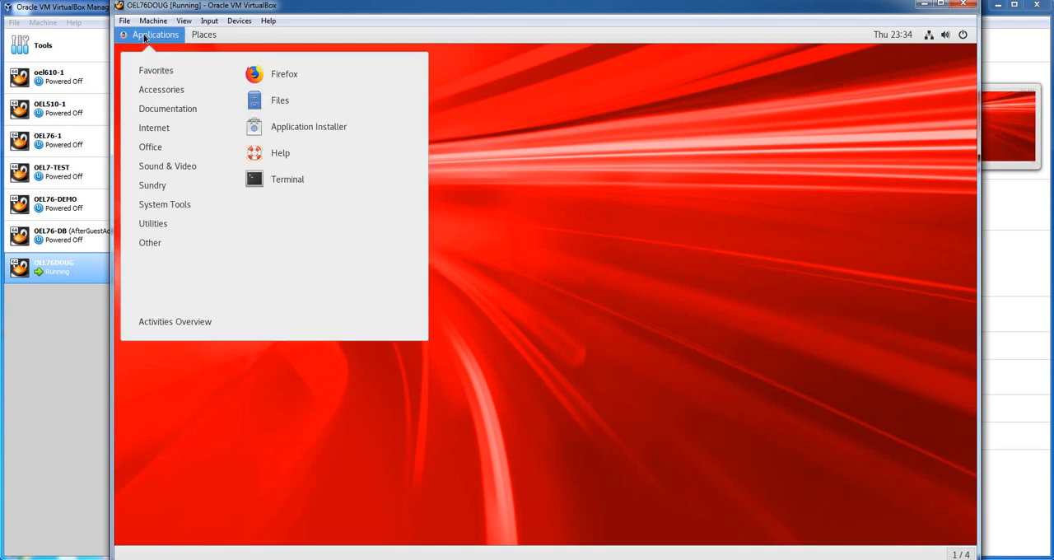
pyautogui.moveTo(192, 219)
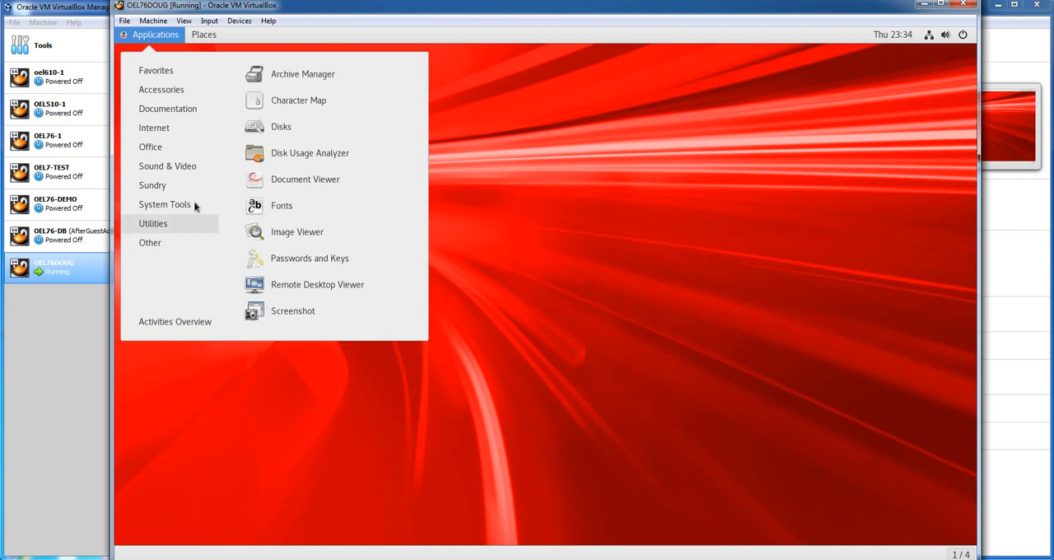
pyautogui.click(267, 256)
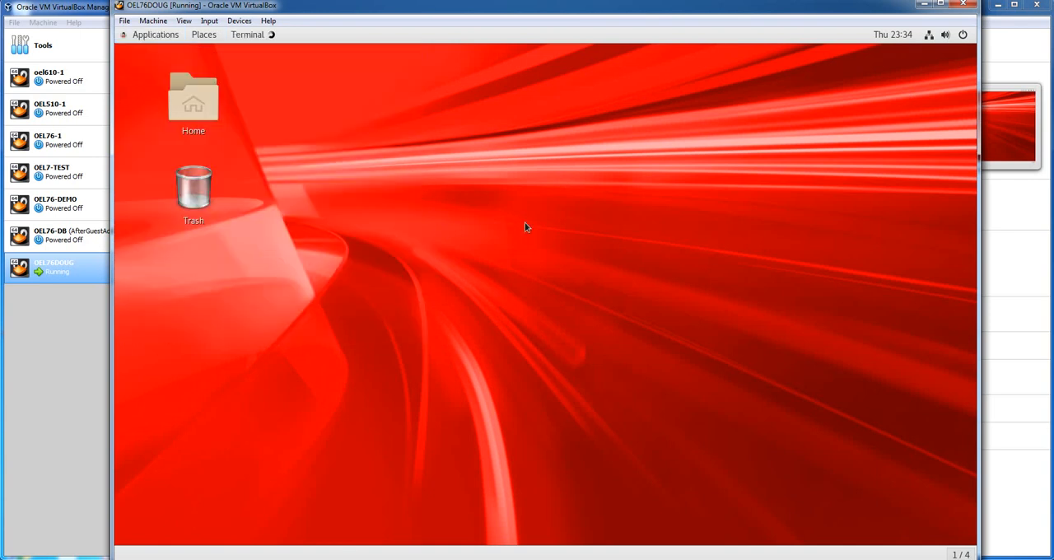
pyautogui.moveTo(492, 122); pyautogui.dragTo(310, 94)
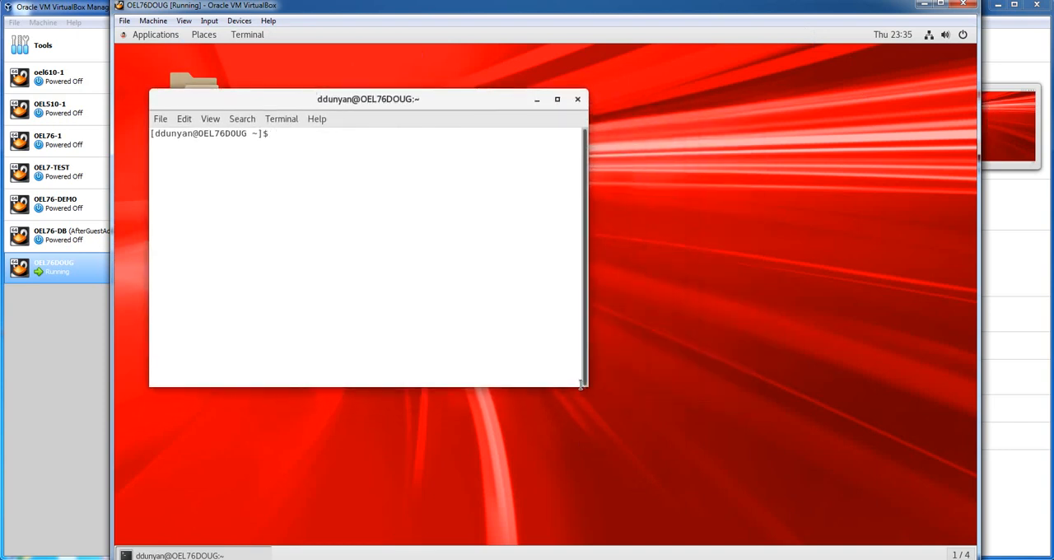
pyautogui.moveTo(585, 389); pyautogui.dragTo(731, 410)
pyautogui.moveTo(797, 447); pyautogui.dragTo(899, 508)
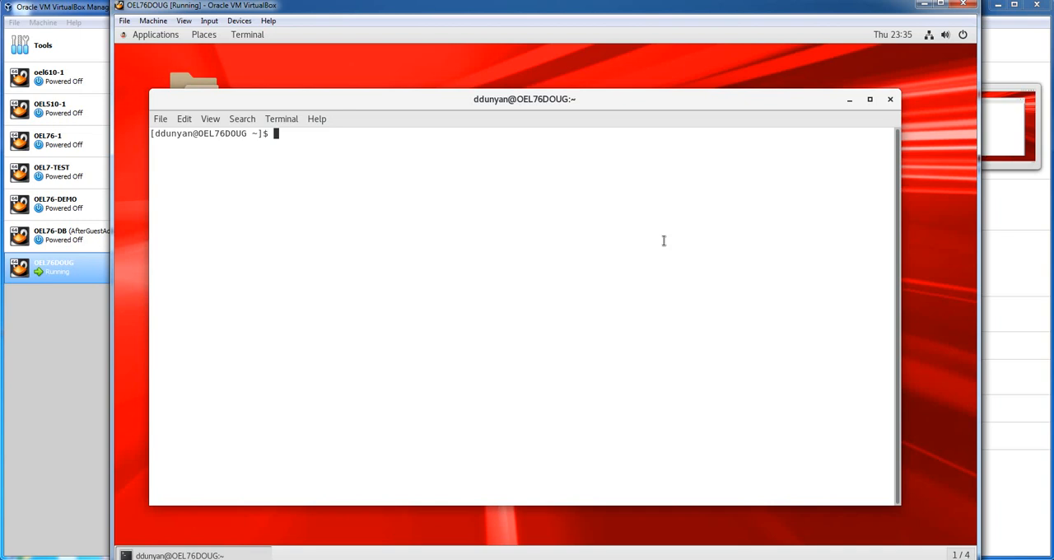
# Try twice to switch to the root account with su -, entering the root password each time
pyautogui.write('su -')
pyautogui.press('Return')
pyautogui.press('Return')
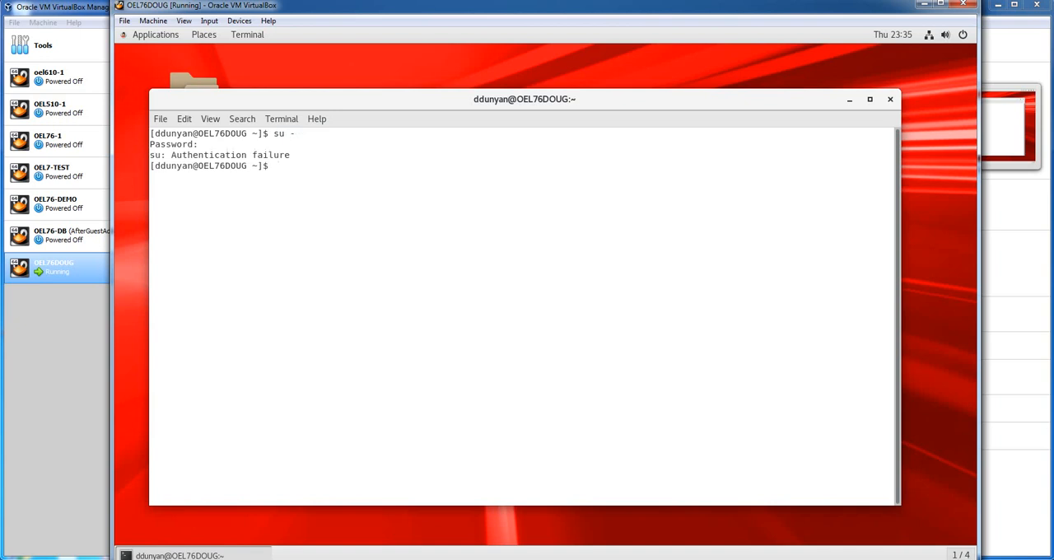
pyautogui.write('su -')
pyautogui.press('Return')
pyautogui.press('Return')
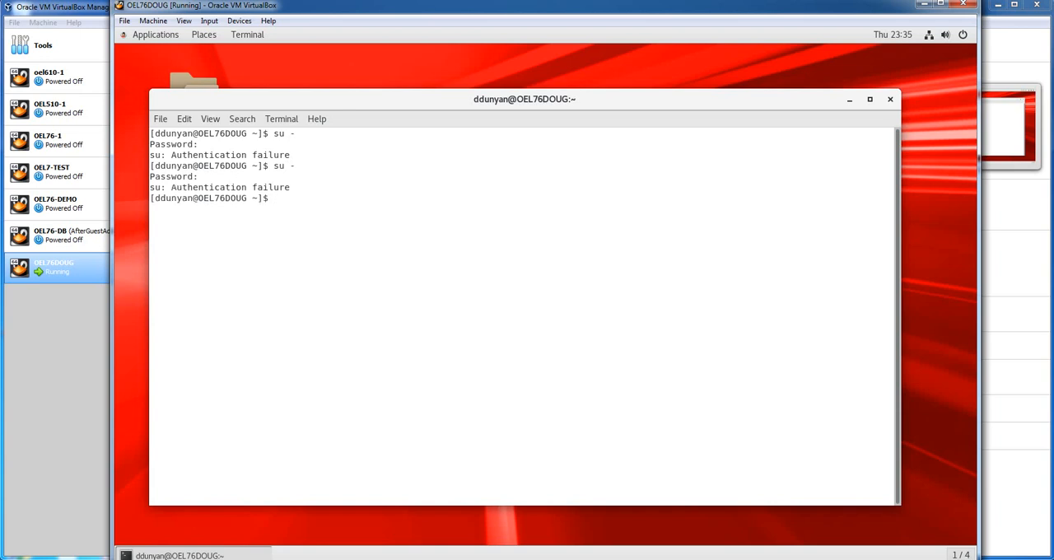
# Switch to a root login shell with su - and enter the root password
pyautogui.write('su - ROOT')
pyautogui.press('BackSpace')
pyautogui.press('BackSpace')
pyautogui.press('BackSpace')
pyautogui.press('BackSpace')
pyautogui.press('BackSpace')
pyautogui.press('Return')
pyautogui.press('Return')
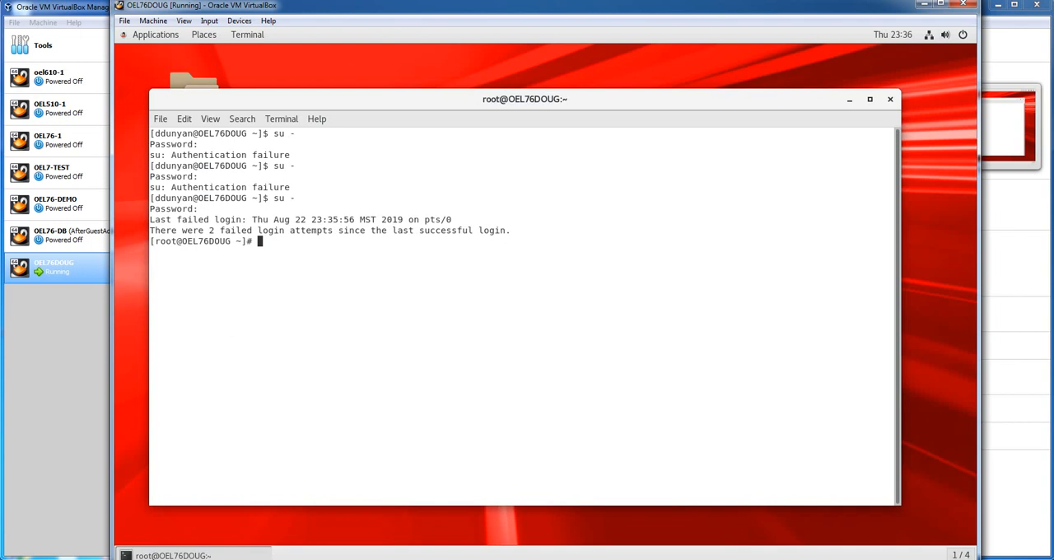
# Change the root password with passwd, entering and retyping the new password
pyautogui.write('passwd')
pyautogui.press('Return')
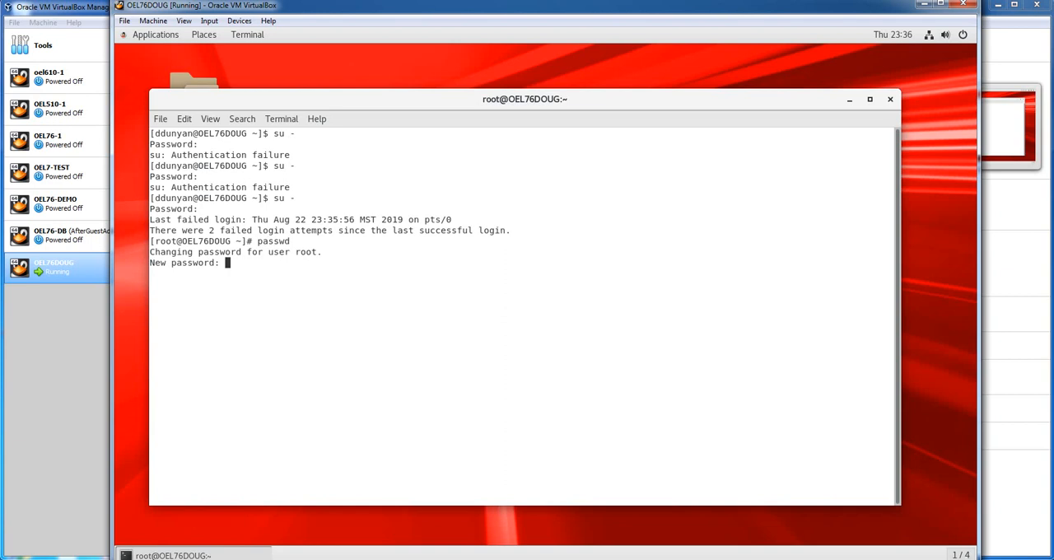
pyautogui.press('Return')
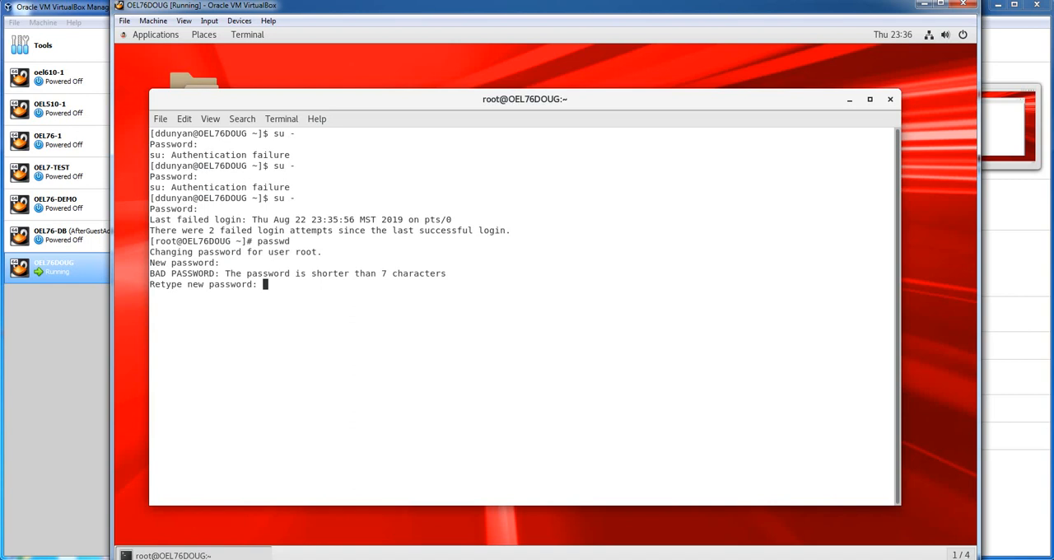
pyautogui.press('Return')
# Exit the root shell and log back in as root with su - and the new root password
pyautogui.write('exi')
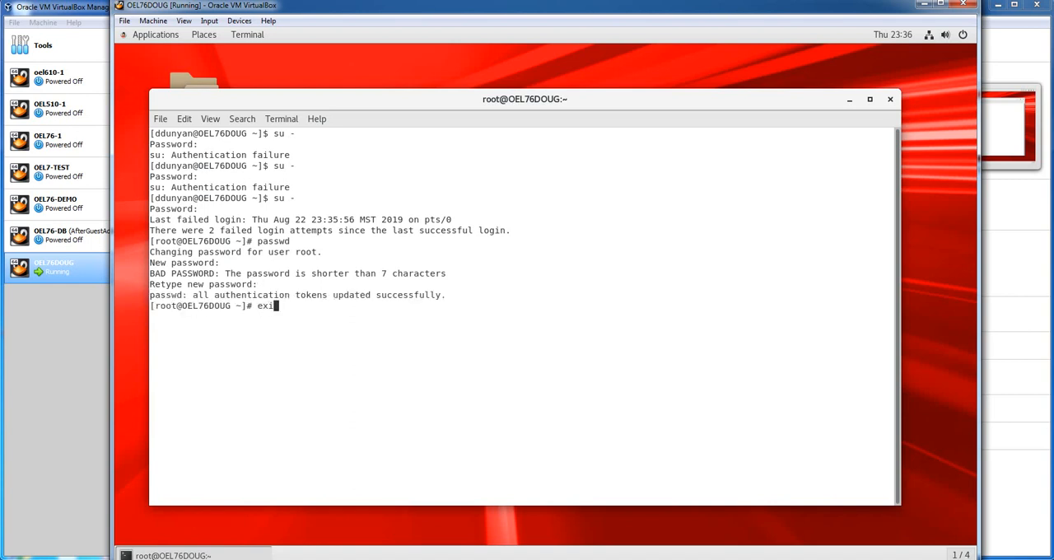
pyautogui.write('t')
pyautogui.press('Return')
pyautogui.write('su -')
pyautogui.press('Return')
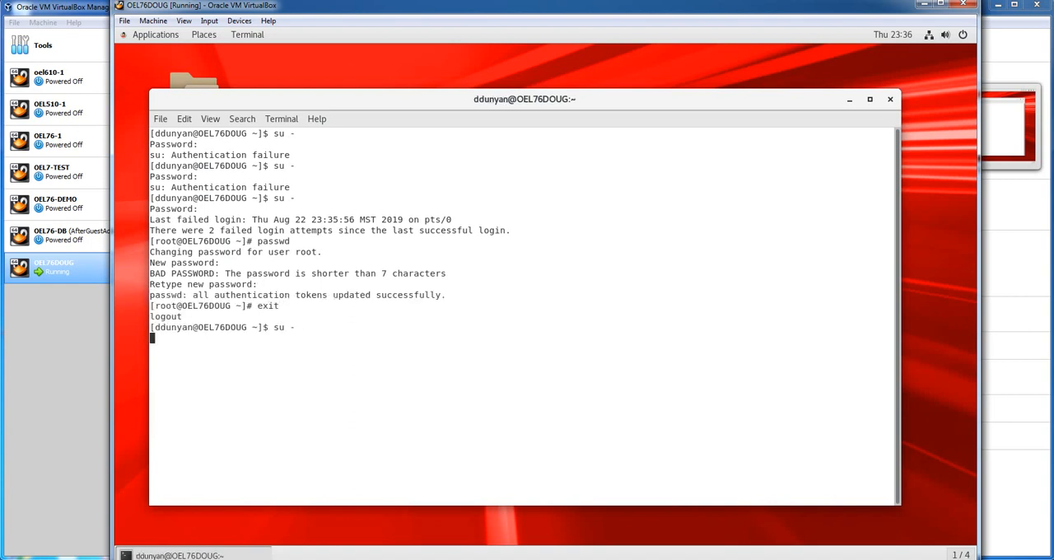
pyautogui.press('Return')
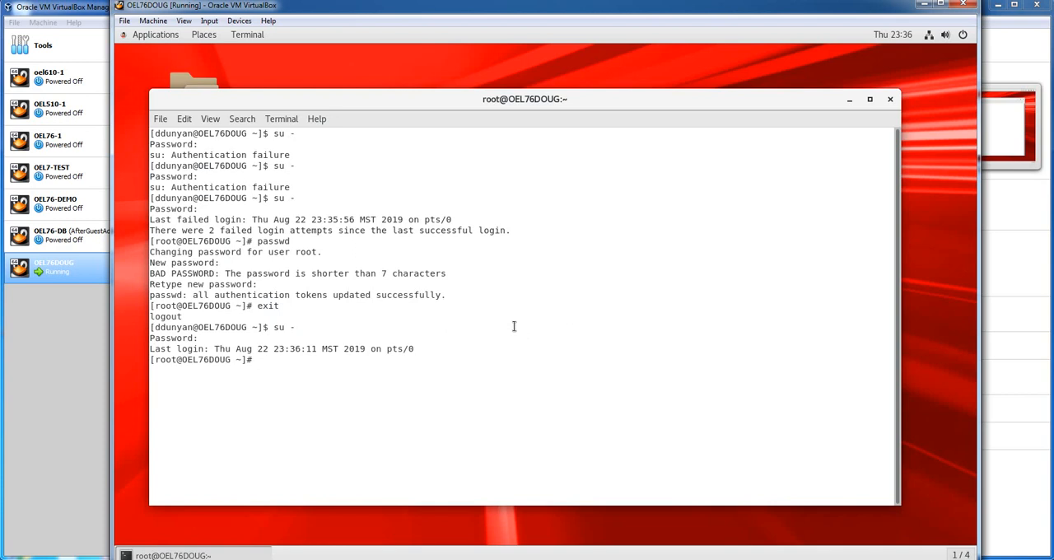
# Change to the /etc/yum.repos.d/ directory and open public-yum-ol7.repo in vi
pyautogui.write('cd /etc/yum,.')
pyautogui.press('BackSpace')
pyautogui.press('BackSpace')
pyautogui.write('.repos.d/')
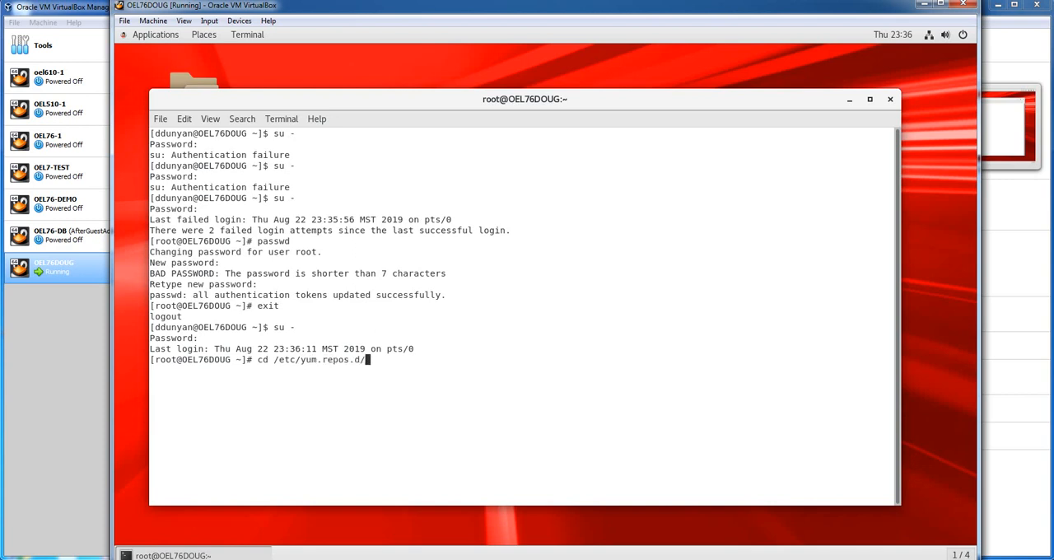
pyautogui.press('Return')
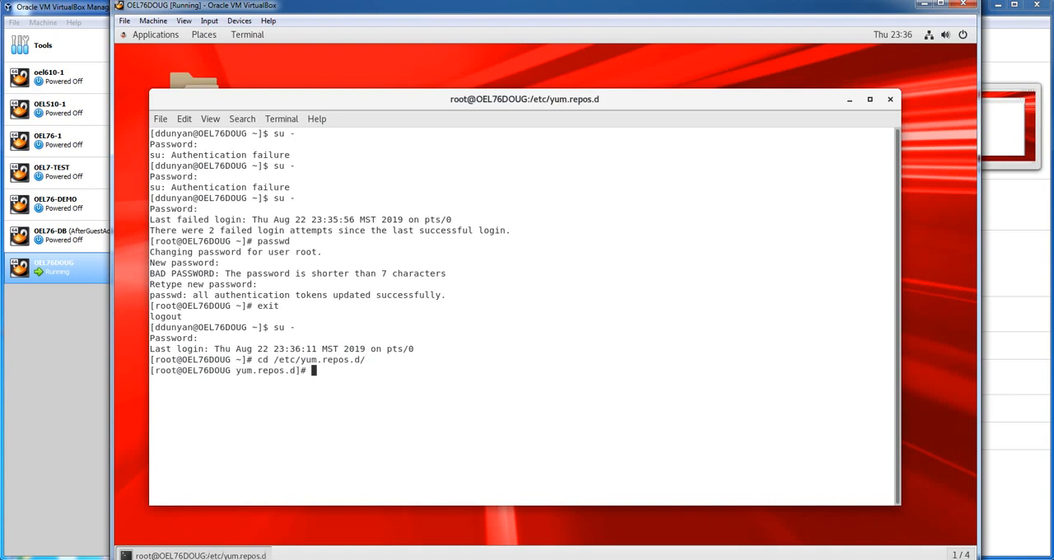
pyautogui.write('vi public-yum-ol7.repo')
pyautogui.press('Return')
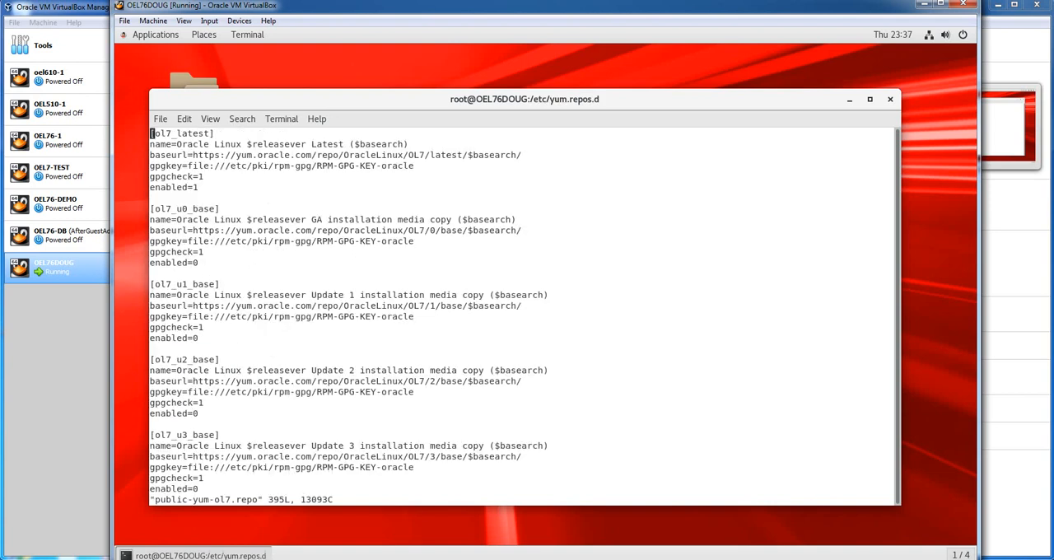
# Find the ol7_developer section in the repository file, enable that repository, and save and quit vi
pyautogui.write('/ol7_dev')
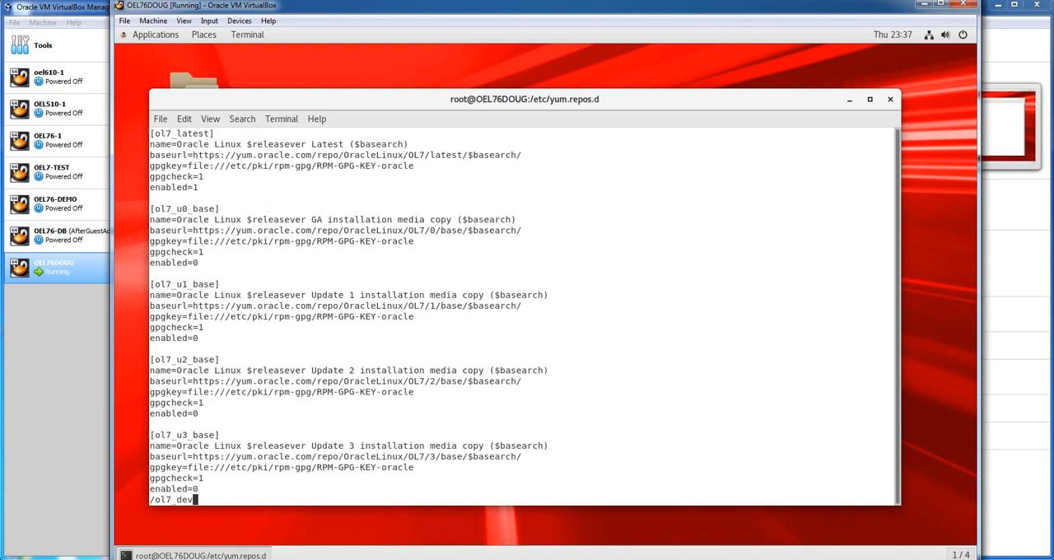
pyautogui.write('elop')
pyautogui.press('BackSpace')
pyautogui.press('BackSpace')
pyautogui.write('ope')
pyautogui.press('Return')
pyautogui.press('Down')
pyautogui.press('Down')
pyautogui.press('Down')
pyautogui.press('Down')
pyautogui.press('Down')
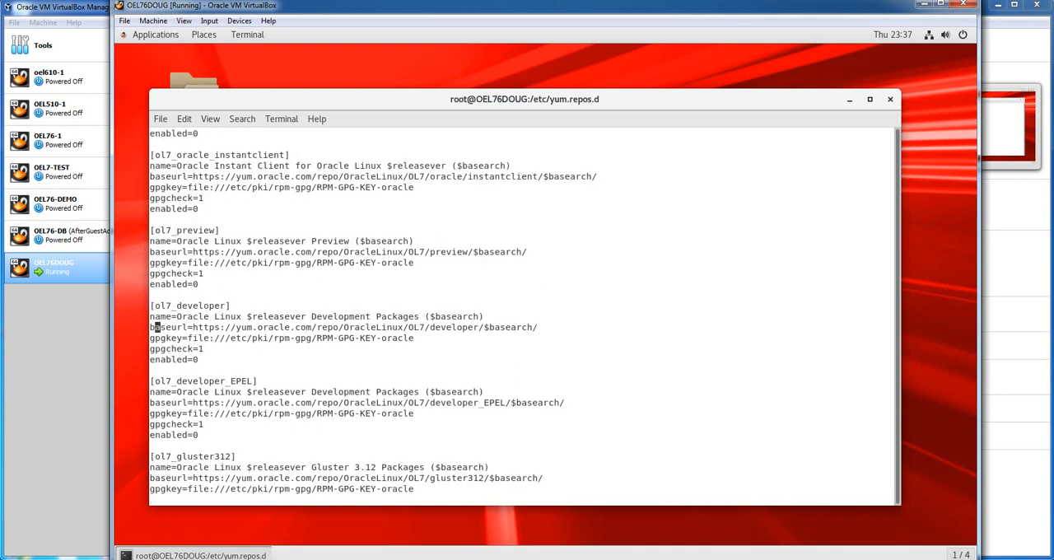
pyautogui.press('Right')
pyautogui.press('Right')
pyautogui.press('Right')
pyautogui.press('Right')
pyautogui.press('Right')
pyautogui.press('Right')
pyautogui.press('Right')
pyautogui.press('Right')
pyautogui.write(':wq')
pyautogui.press('Return')
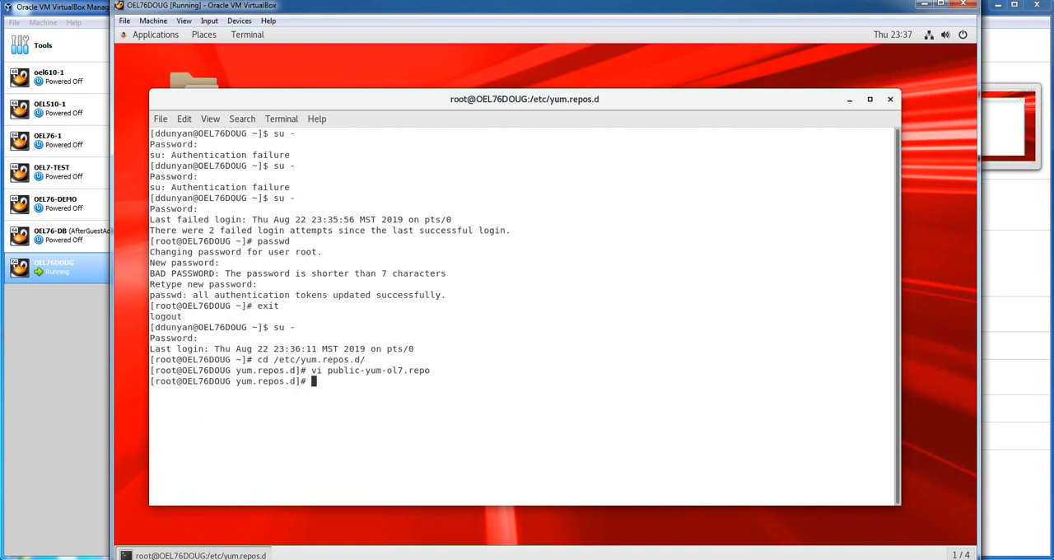
# Search the yum repositories for vbox packages with yum search vbox
pyautogui.write('yum search vbox')
pyautogui.press('Return')
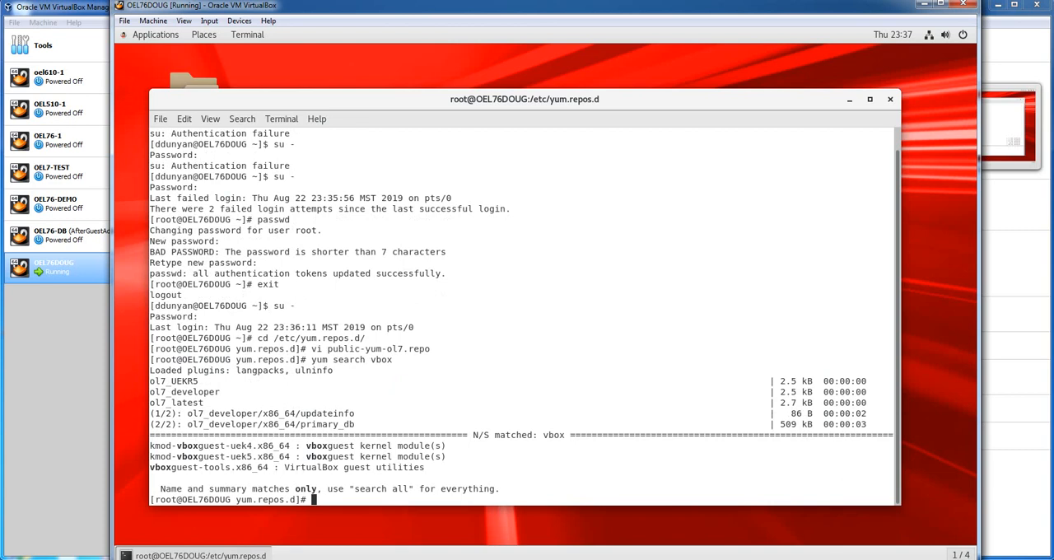
# Open the SELinux configuration file /etc/selinux/config in vi
pyautogui.write('vi /etc/sel')
pyautogui.press('Tab')
pyautogui.write('config')
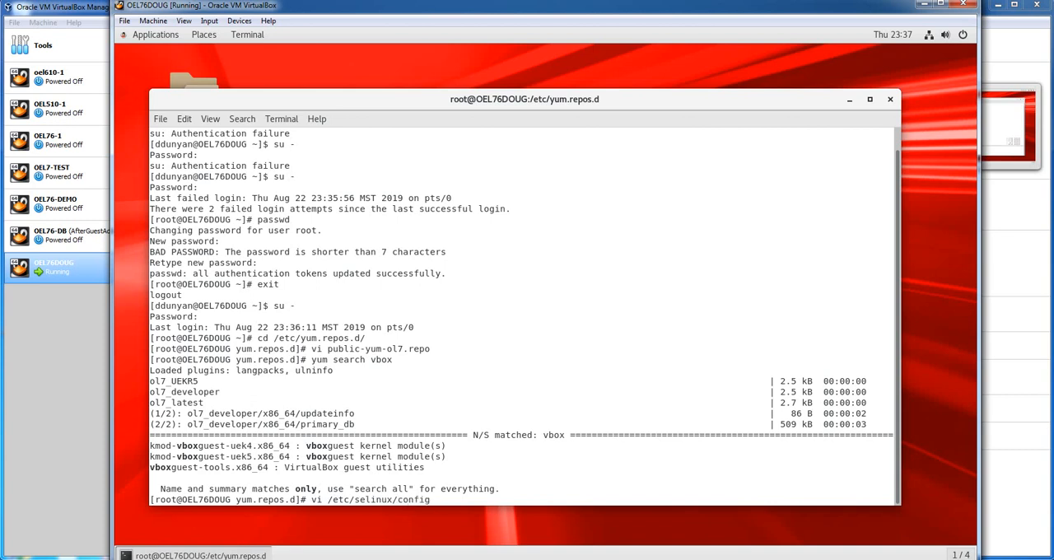
pyautogui.press('Return')
# Comment out the SELINUX=enforcing line with a leading #
pyautogui.press('Down')
pyautogui.press('Down')
pyautogui.press('Down')
pyautogui.press('Down')
pyautogui.press('Down')
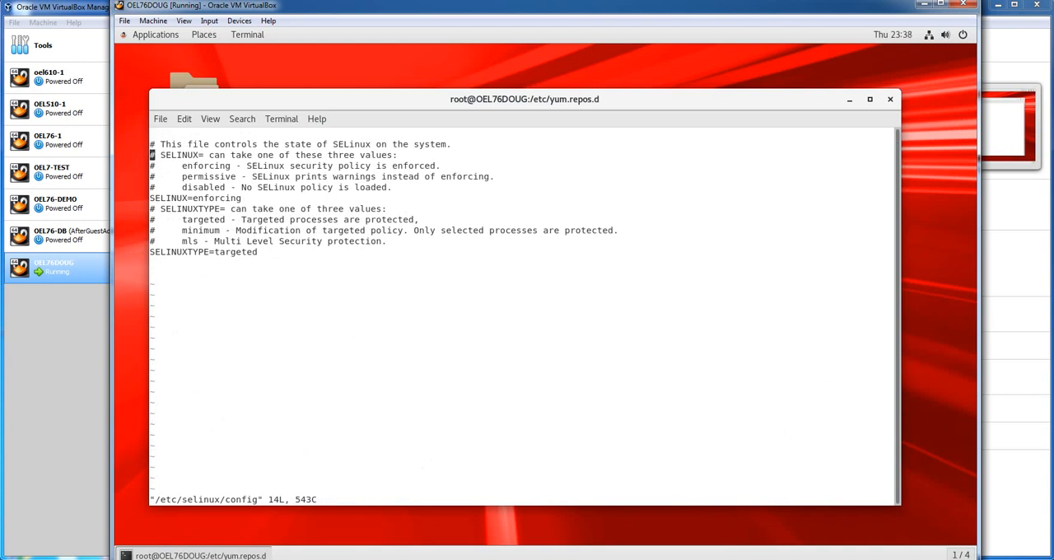
pyautogui.press('Down')
pyautogui.write('i#')
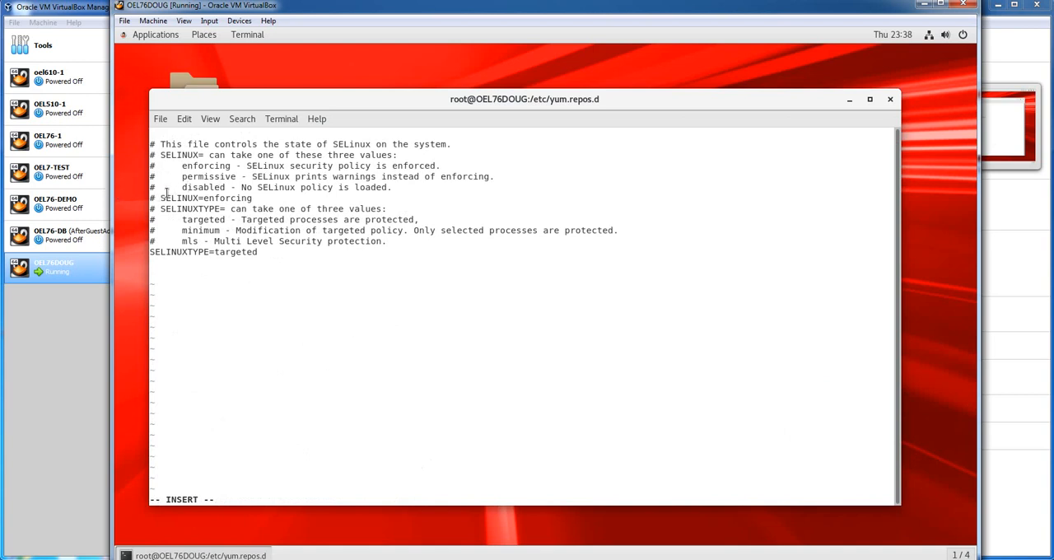
# Add the line SELINUX=disabled below the commented-out SELINUX=enforcing line, and save and quit vi
pyautogui.moveTo(162, 198); pyautogui.dragTo(203, 198)
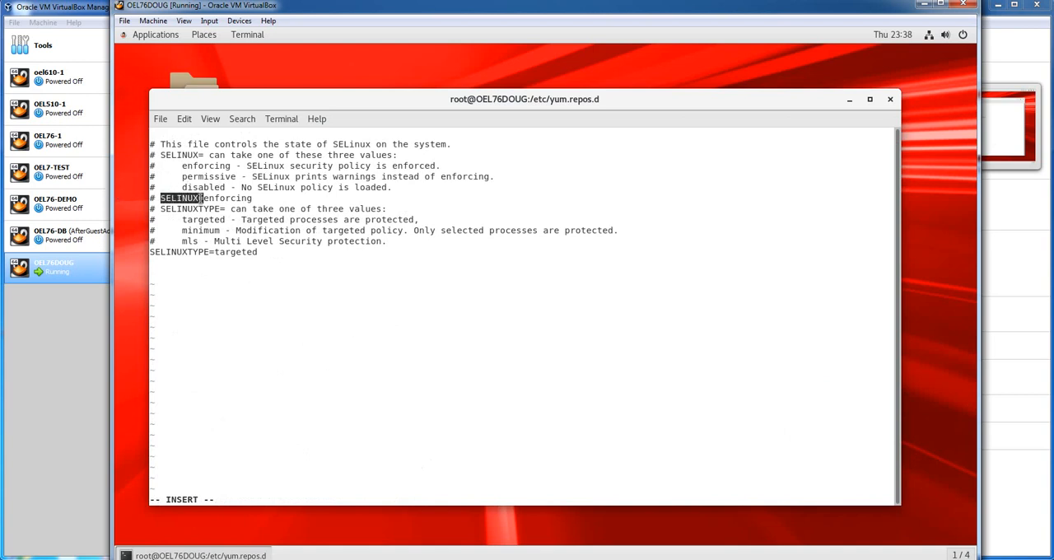
pyautogui.press('End')
pyautogui.press('Return')
pyautogui.middleClick(162, 199)
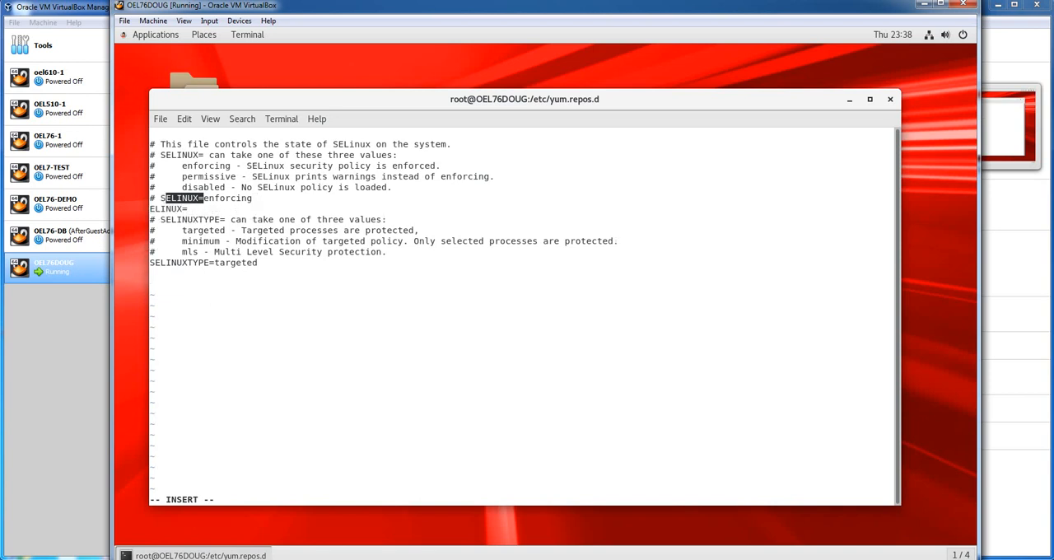
pyautogui.doubleClick(185, 187)
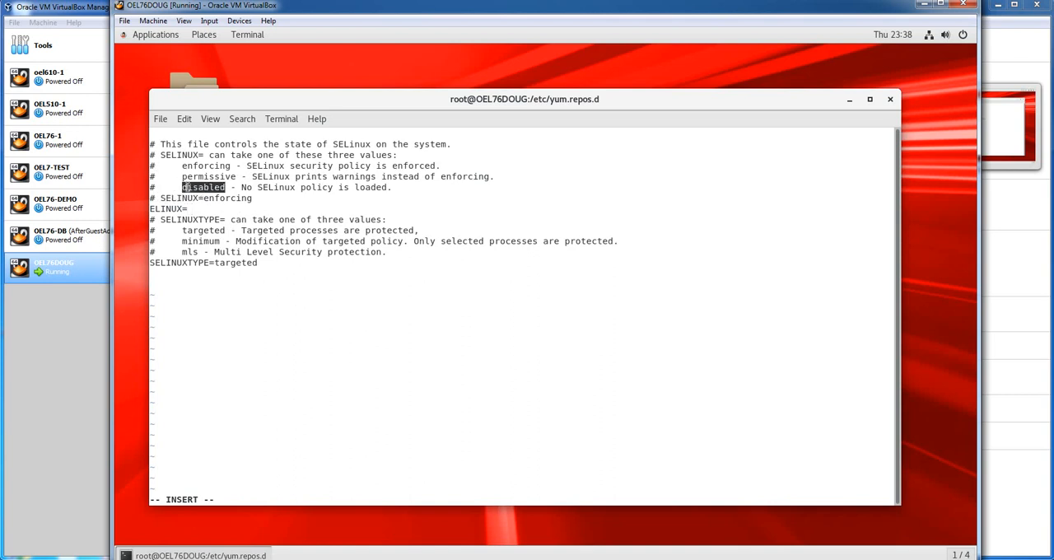
pyautogui.hotkey('ctrl', 'shift', 'c')
pyautogui.hotkey('ctrl', 'shift', 'v')
pyautogui.press('Home')
pyautogui.write('S')
pyautogui.press('Escape')
pyautogui.write(':wq')
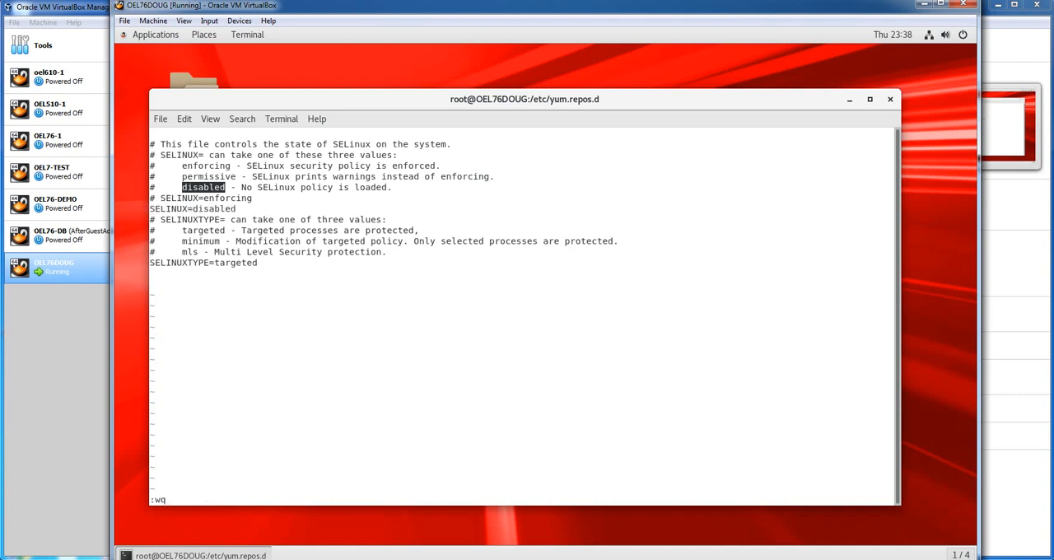
pyautogui.press('Return')
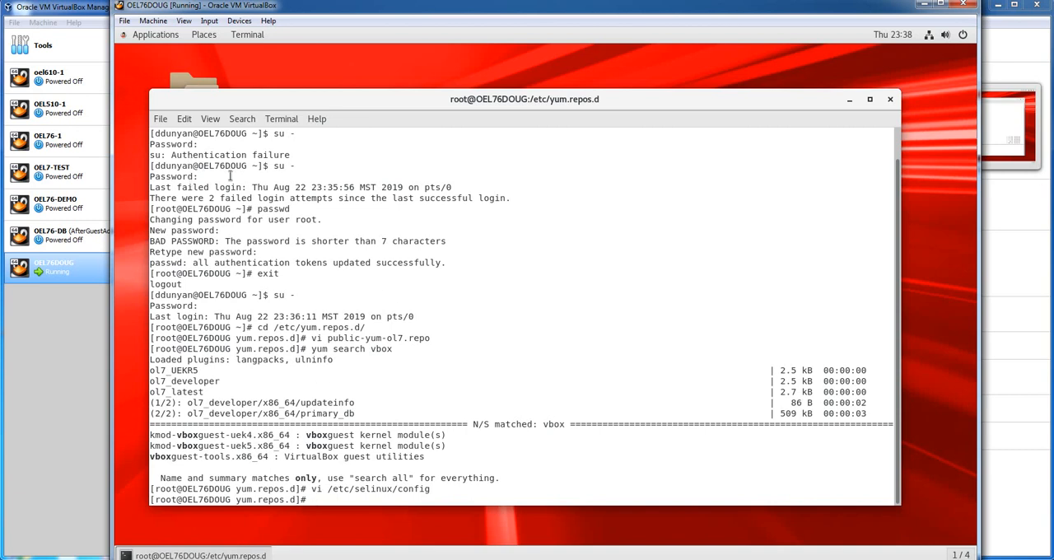
# Try to stop the firewall by running service filewalld stop
pyautogui.moveTo(572, 559)
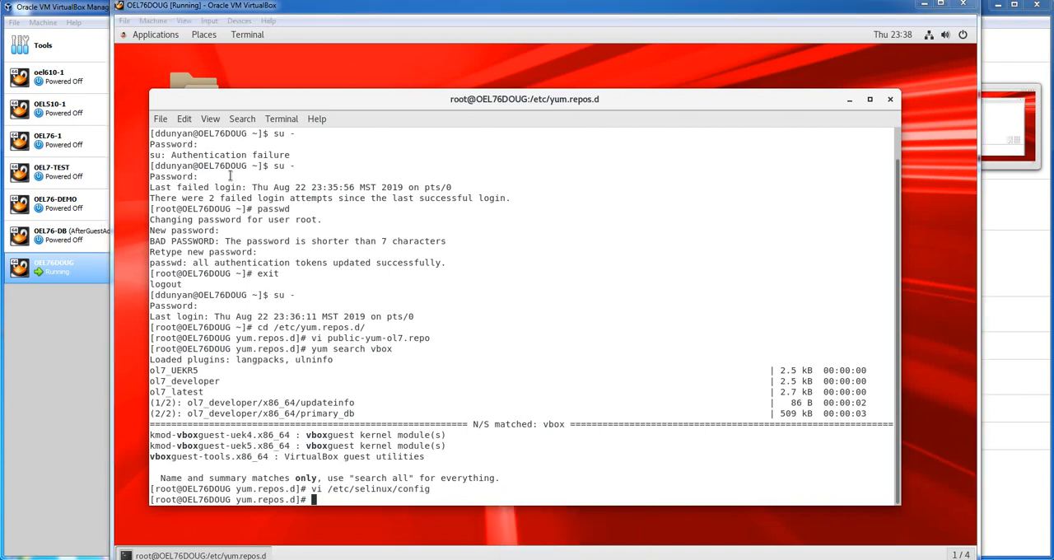
pyautogui.click(126, 295)
pyautogui.write('service ')
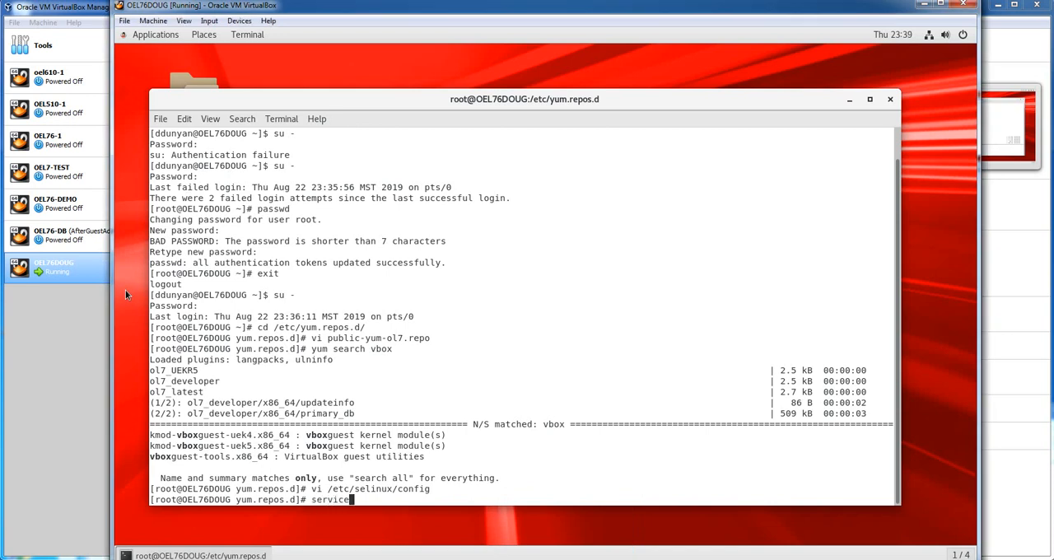
pyautogui.write('filewalld stop')
pyautogui.press('Return')
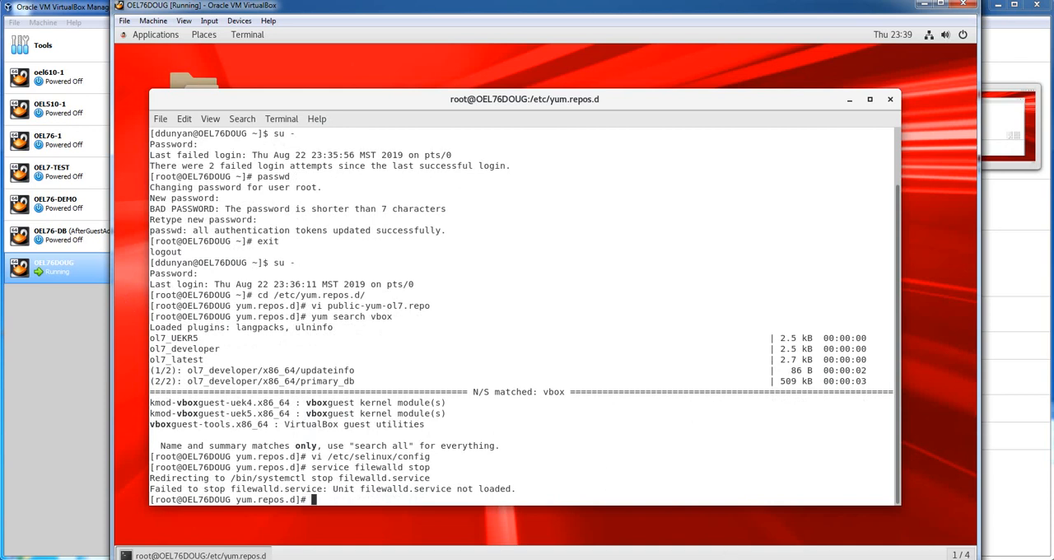
# Correct the misspelled service name in the previous command and stop the firewall with service firewalld stop
pyautogui.click(727, 559)
pyautogui.press('Up')
pyautogui.press('Left')
pyautogui.press('Left')
pyautogui.press('Left')
pyautogui.press('Left')
pyautogui.press('Left')
pyautogui.press('Left')
pyautogui.press('Left')
pyautogui.press('Left')
pyautogui.press('Left')
pyautogui.press('Left')
pyautogui.press('Left')
pyautogui.press('BackSpace')
pyautogui.press('BackSpace')
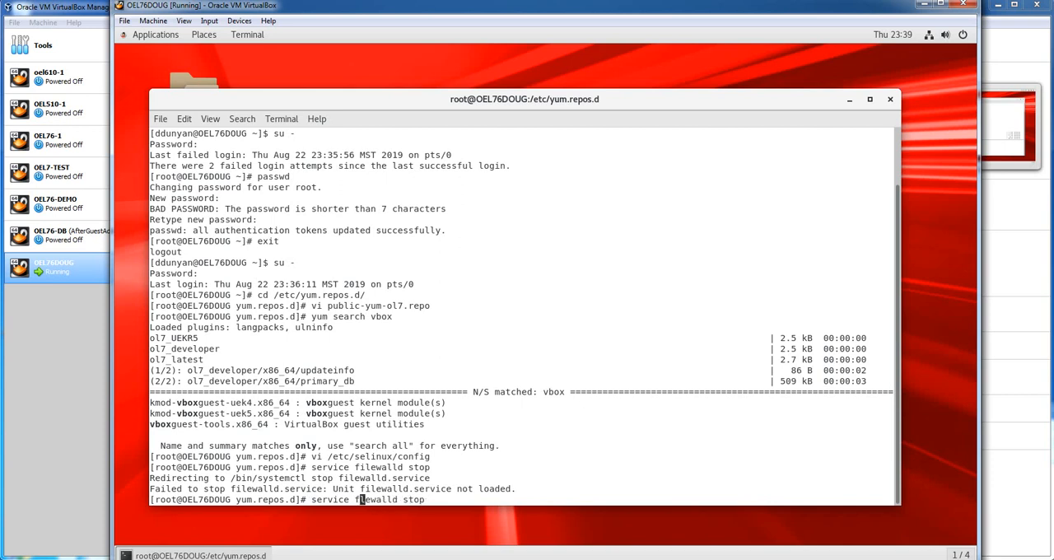
pyautogui.write('ir')
pyautogui.press('Return')
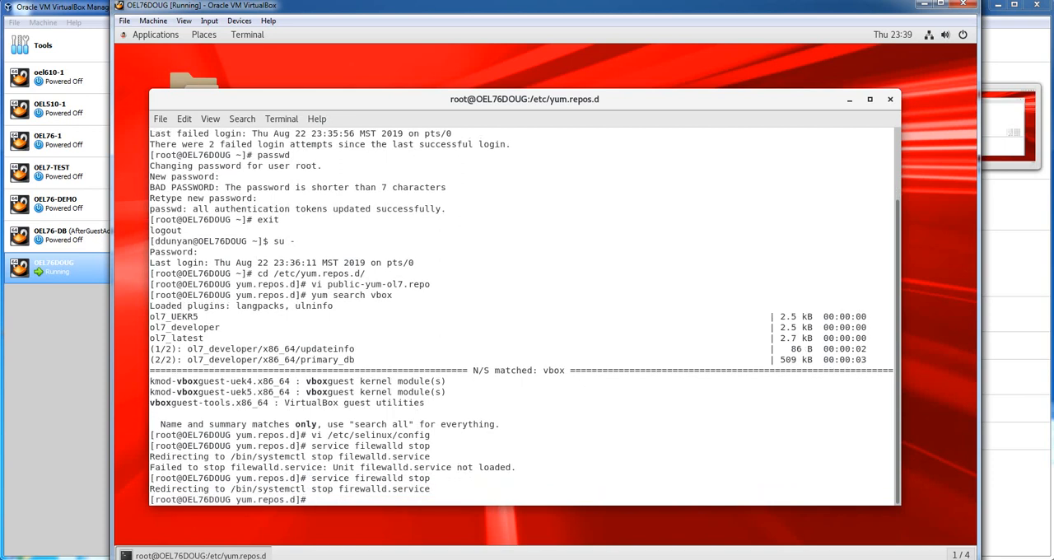
# Disable the firewall at boot by running systemctl disable firewalld
pyautogui.write('systemctl disable')
pyautogui.click(118, 261)
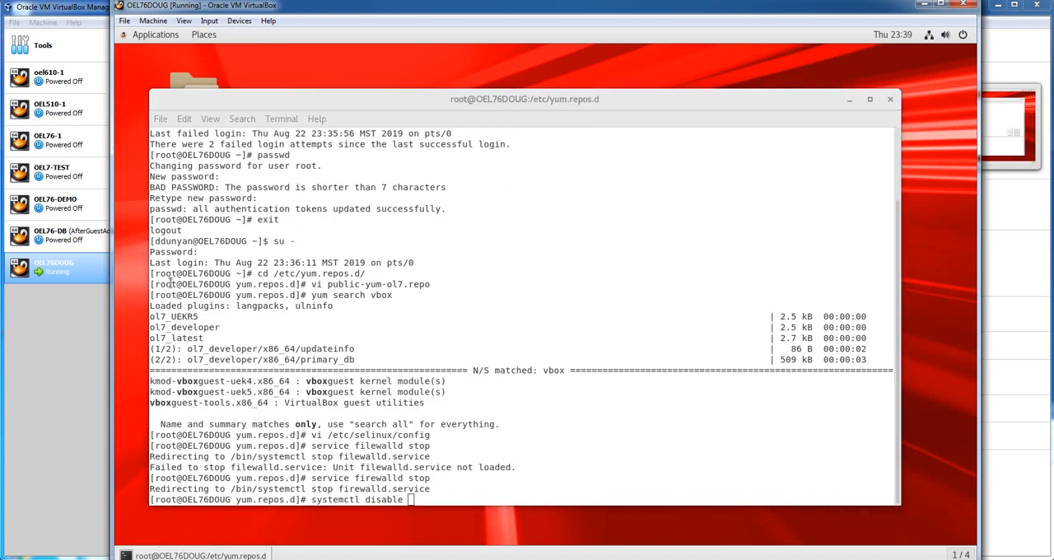
pyautogui.doubleClick(367, 479)
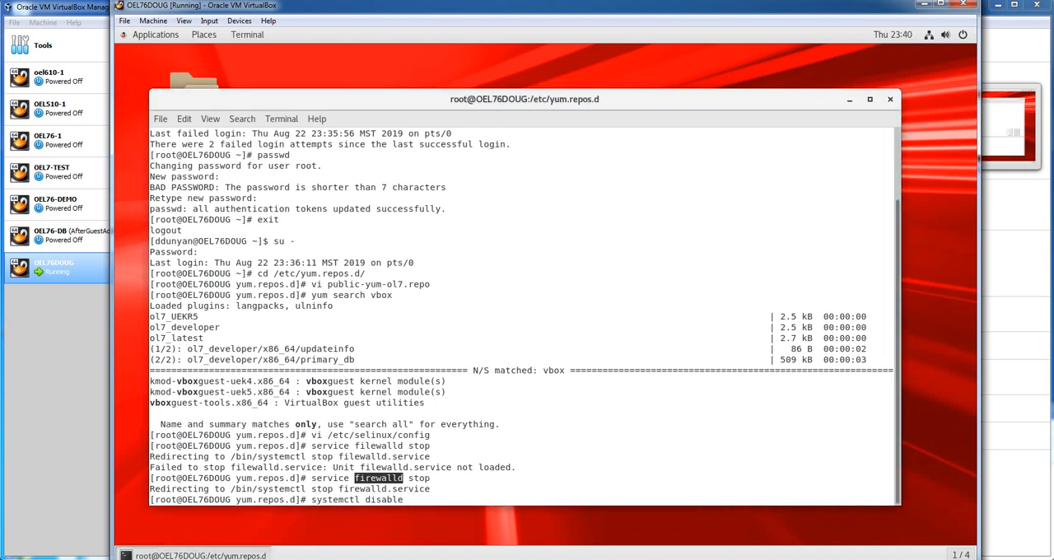
pyautogui.hotkey('ctrl', 'shift', 'v')
pyautogui.press('Return')
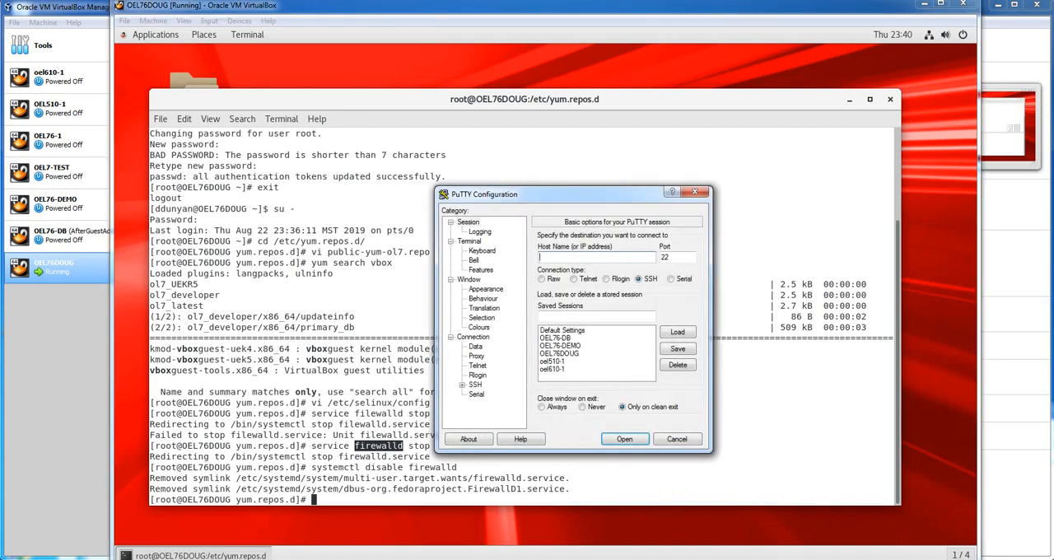
# In PuTTY, connect over SSH with the saved OEL76DOUG session to 192.168.0.162 and accept the server's new host key
pyautogui.click(560, 353)
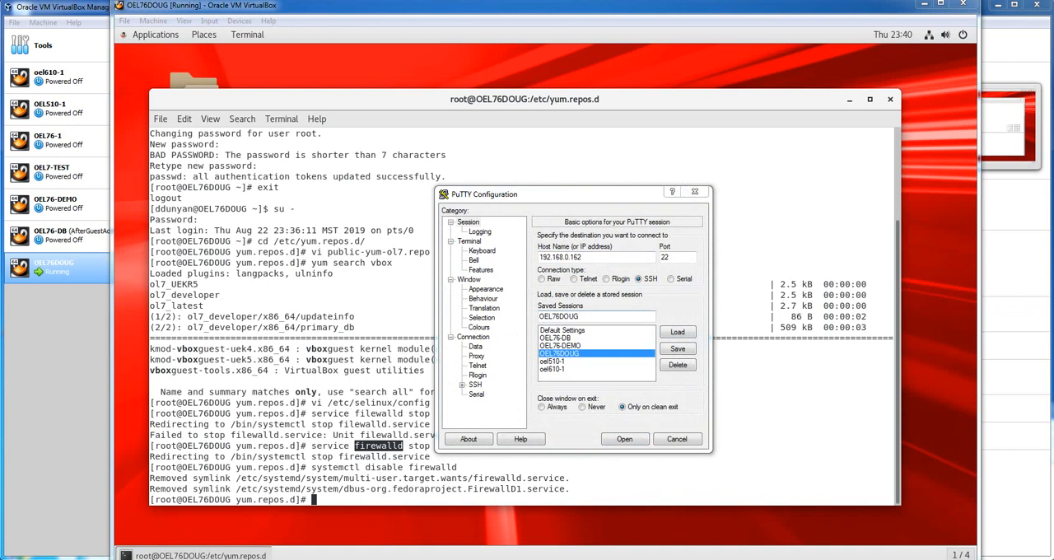
pyautogui.click(587, 257)
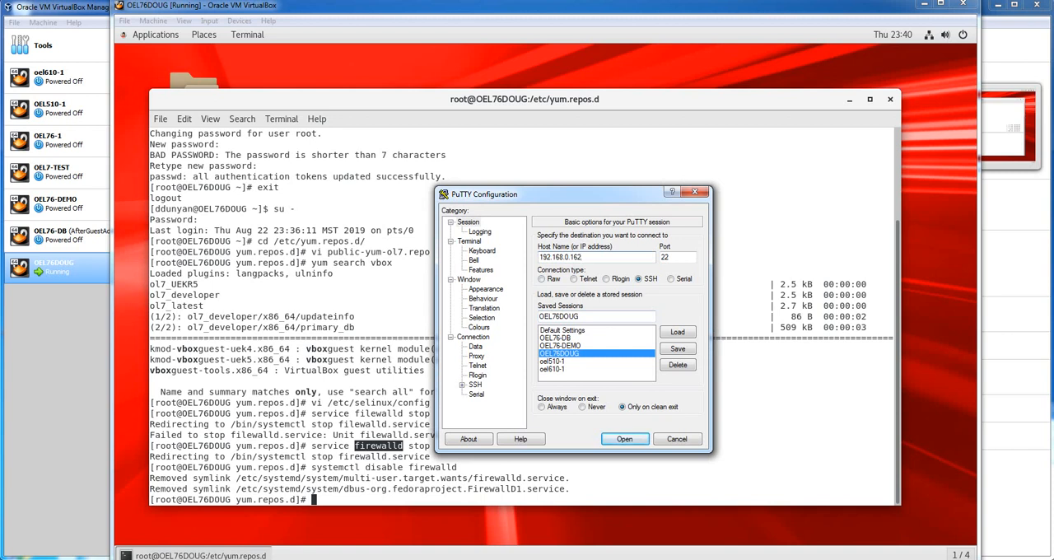
pyautogui.click(468, 279)
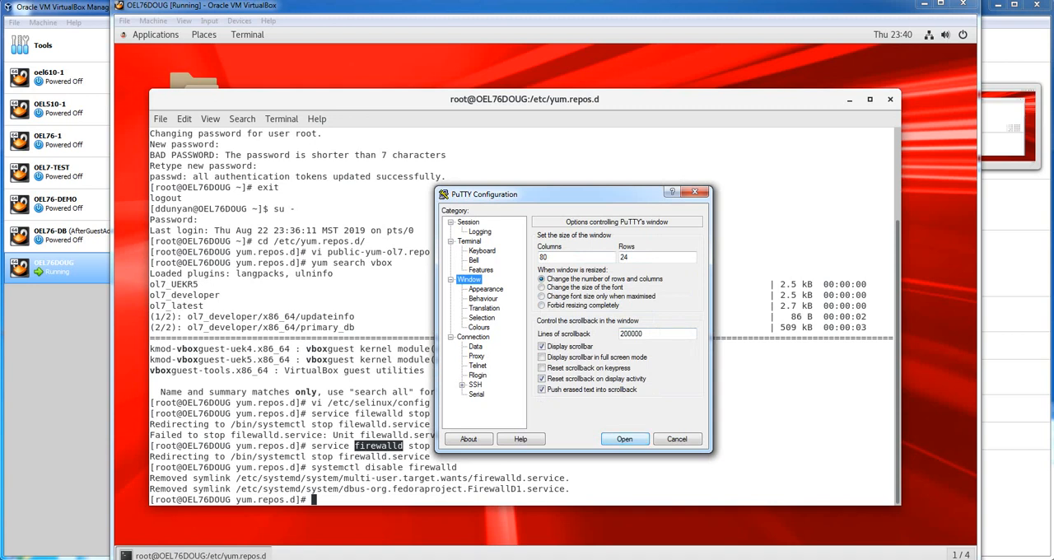
pyautogui.press('Return')
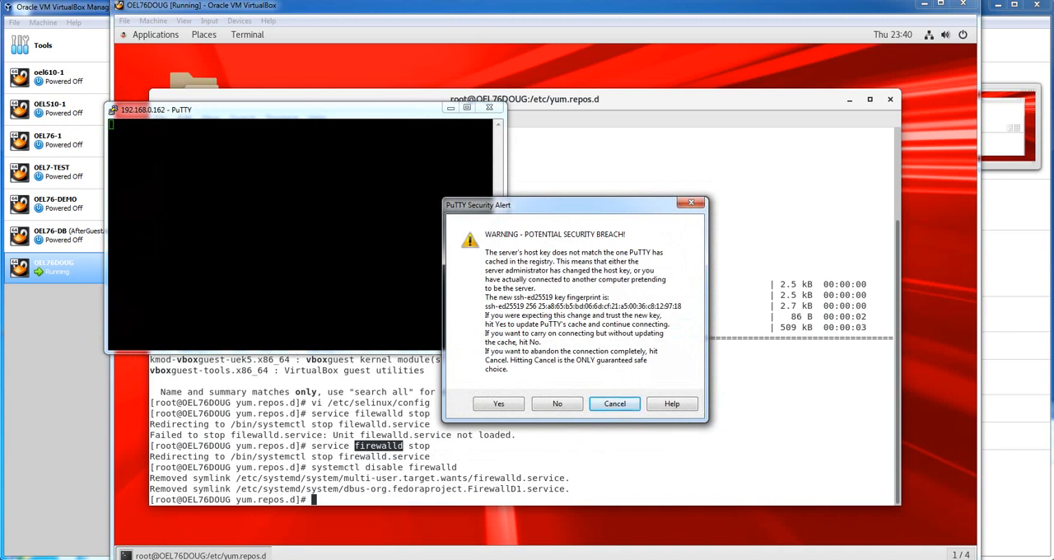
pyautogui.click(499, 403)
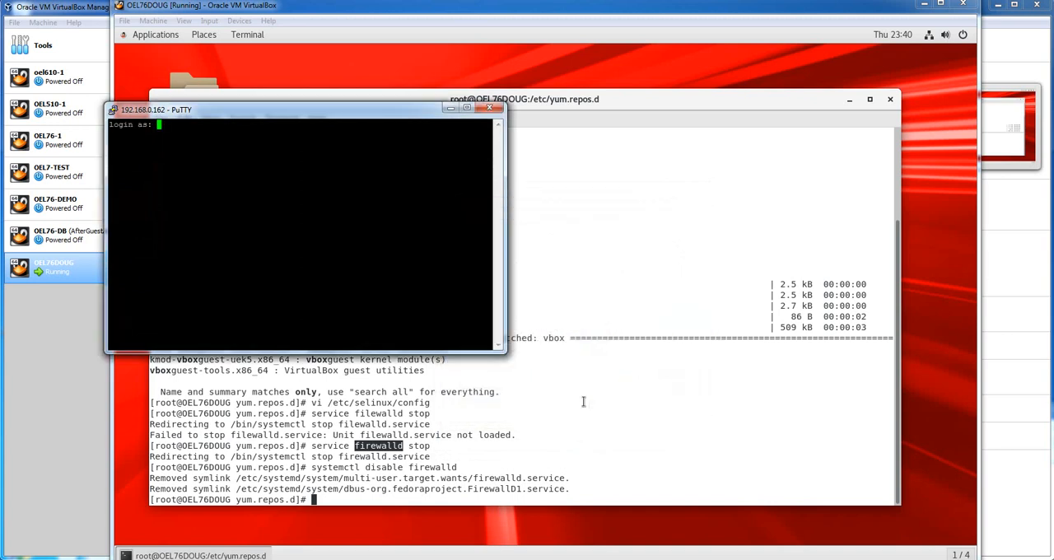
# Log in to the SSH session with the regular user's login name and account password
pyautogui.write('ddunyan')
pyautogui.press('Return')
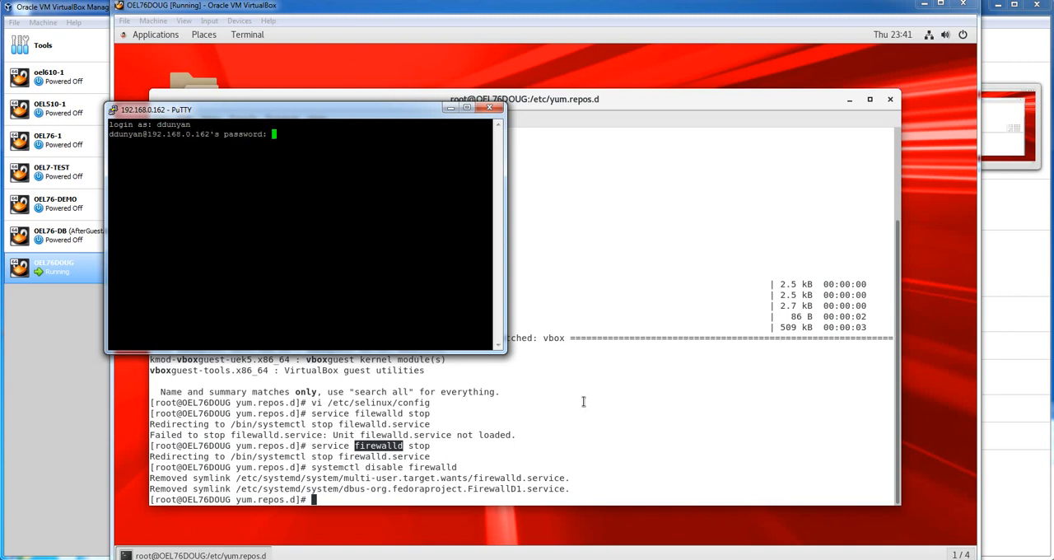
pyautogui.press('Return')
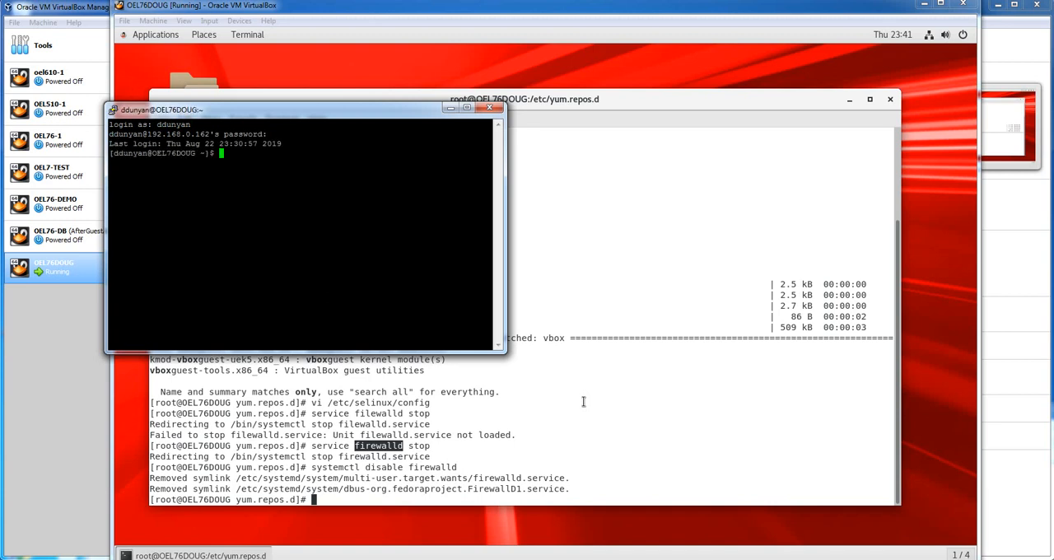
# Widen the PuTTY window, examine system load in top with each CPU listed separately, and quit top
pyautogui.moveTo(505, 247); pyautogui.dragTo(952, 247)
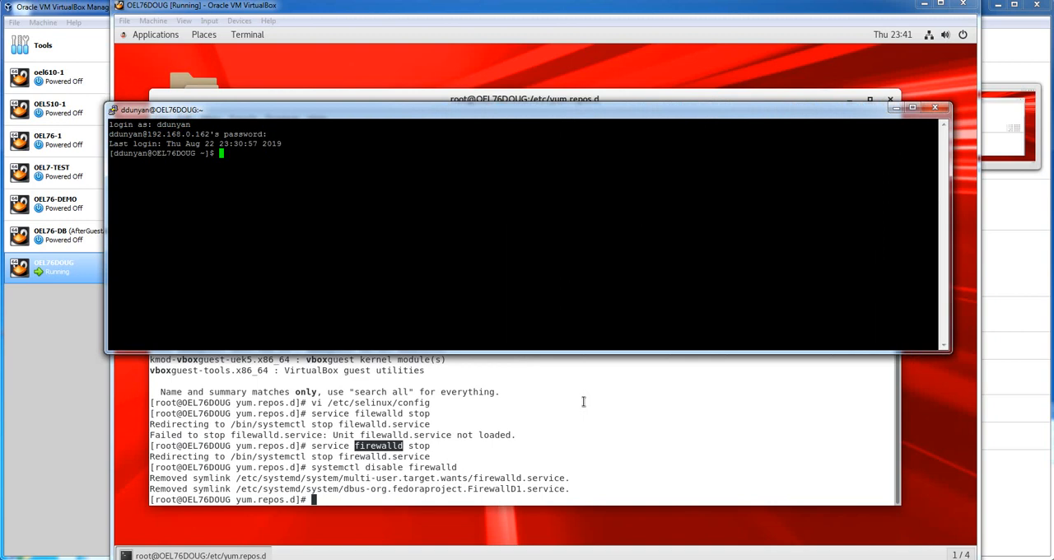
pyautogui.write('top')
pyautogui.press('Return')
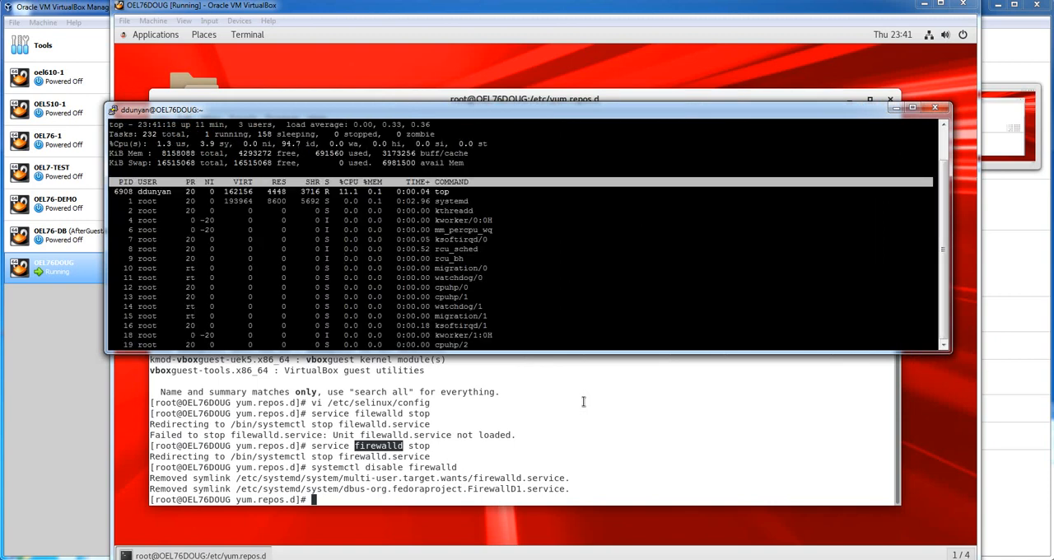
pyautogui.press('1')
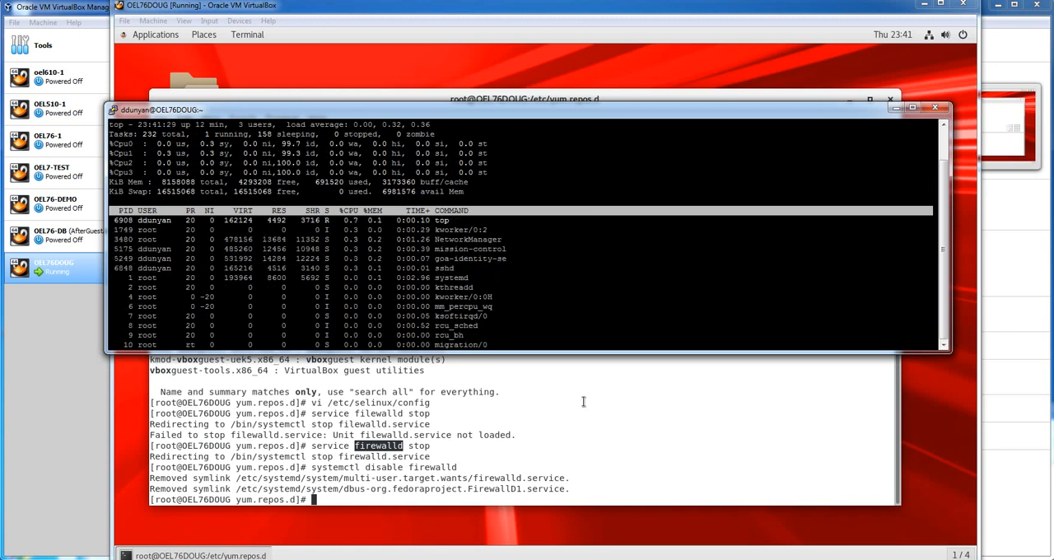
pyautogui.press('q')
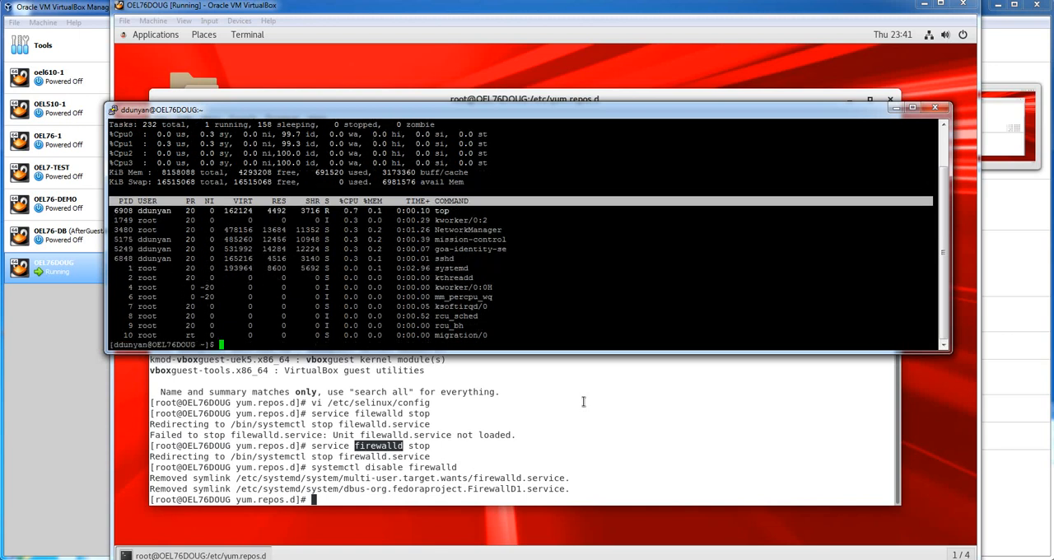
# Check the file system sizes with df -h, highlighting the size of the /boot partition
pyautogui.write('df -h')
pyautogui.press('Return')
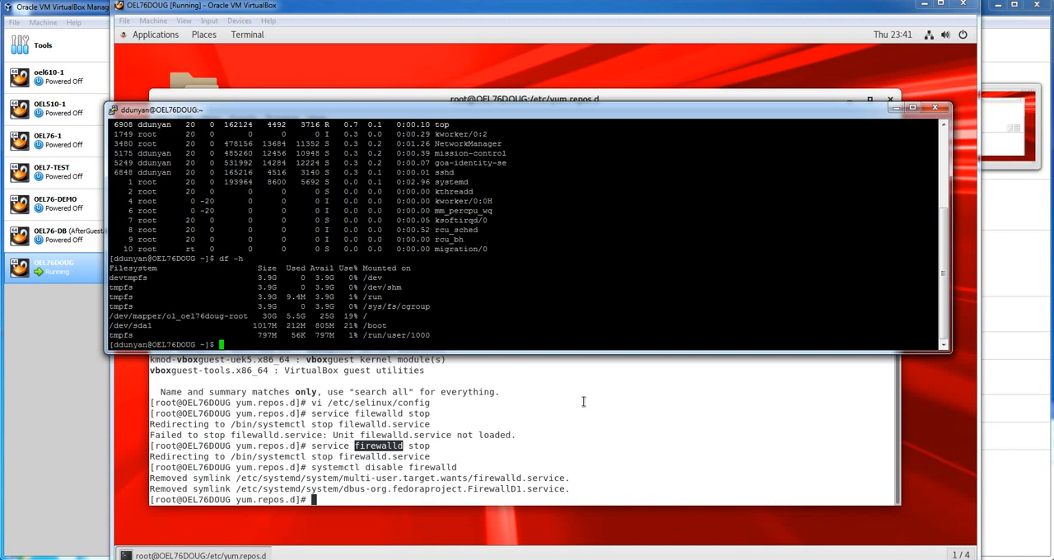
pyautogui.moveTo(253, 326); pyautogui.dragTo(276, 326)
pyautogui.click(276, 326)
# Switch to a root login shell in the SSH session with su - and enter the root password
pyautogui.write('su -')
pyautogui.press('Return')
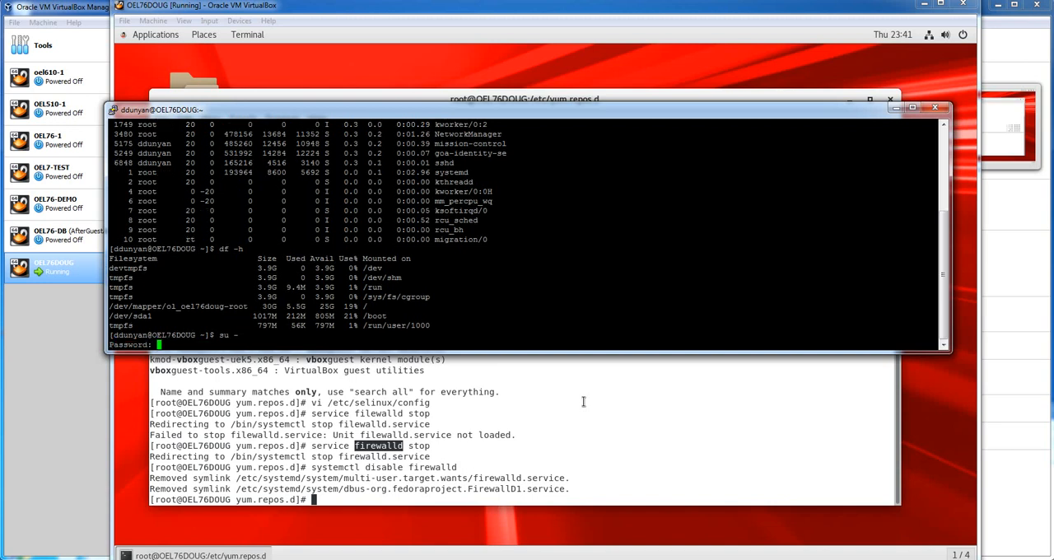
pyautogui.press('Return')
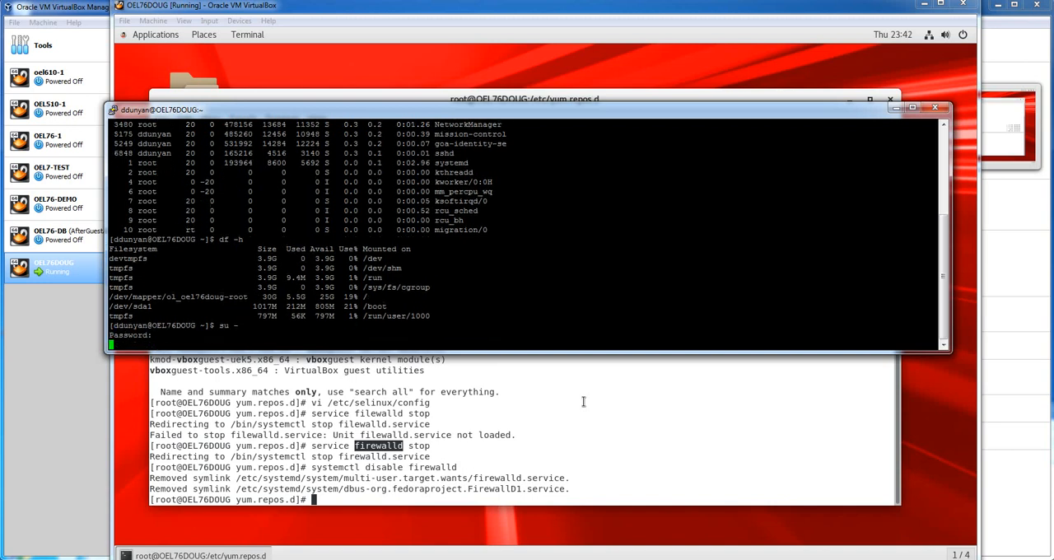
# Schedule a power-off of the virtual machine with shutdown -h
pyautogui.write('shutdown -h')
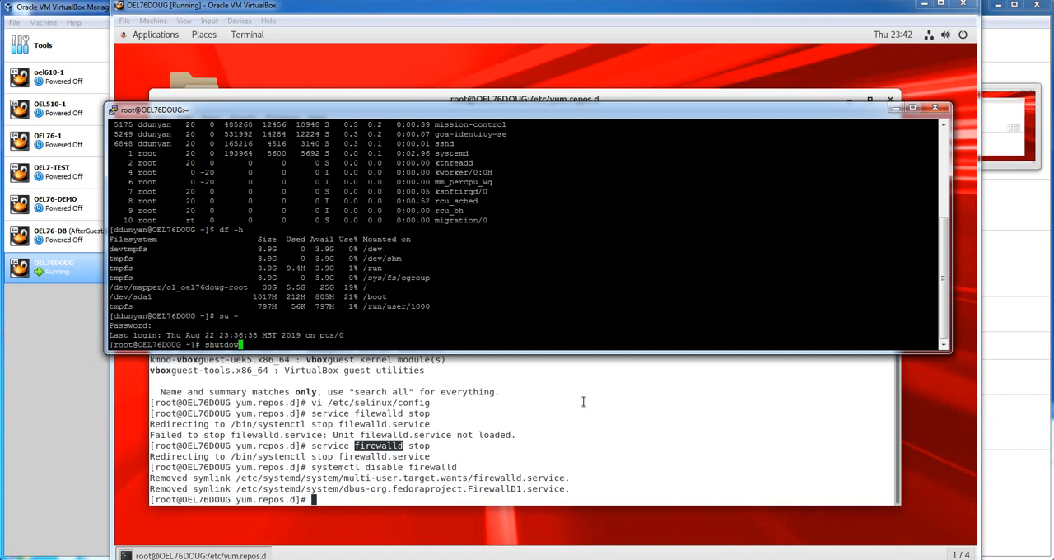
pyautogui.press('Return')
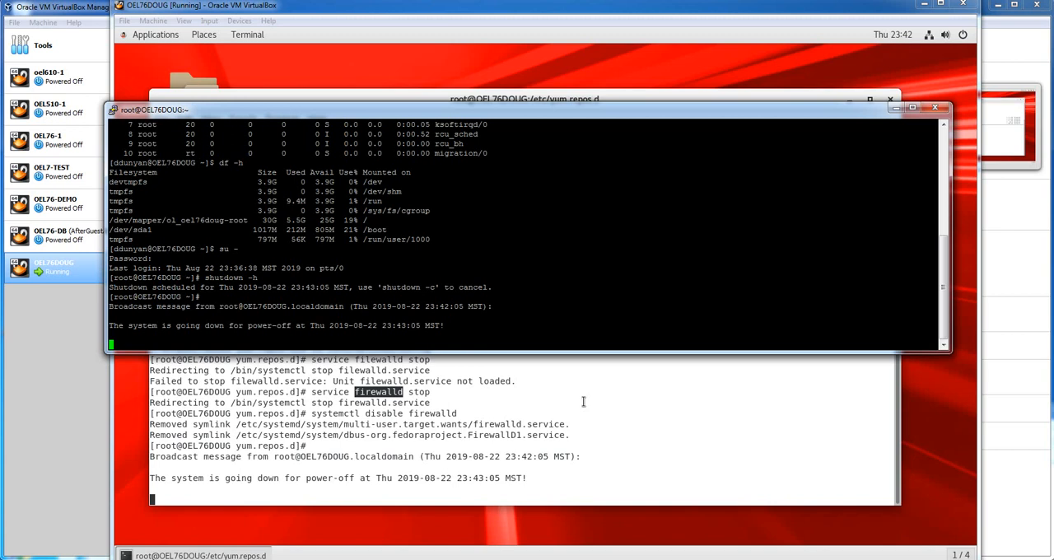
# Power off the virtual machine immediately with shutdown -h now, dismiss the connection error and minimize the SSH window
pyautogui.hotkey('ctrl', 'c')
pyautogui.write('shutdown -h now')
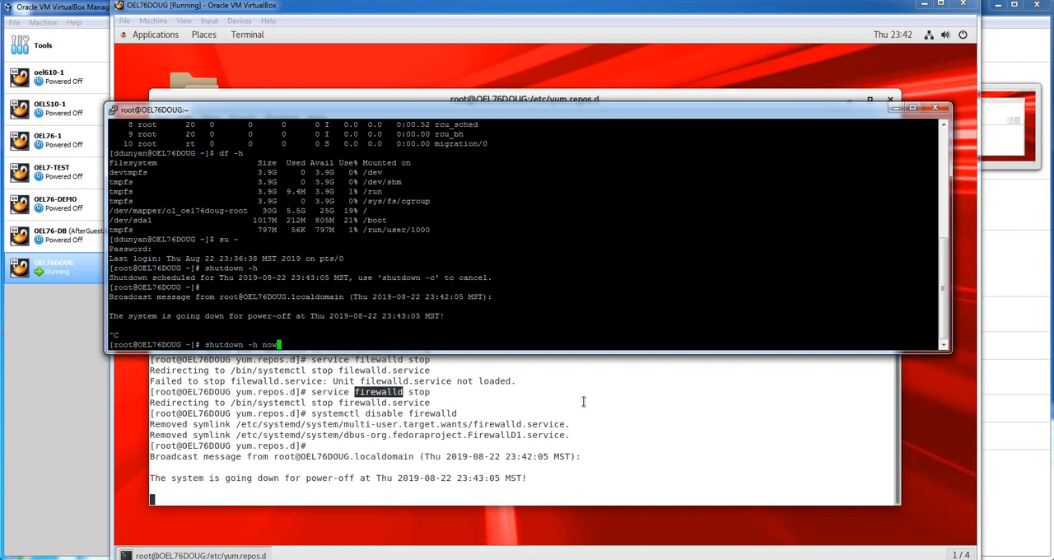
pyautogui.press('Return')
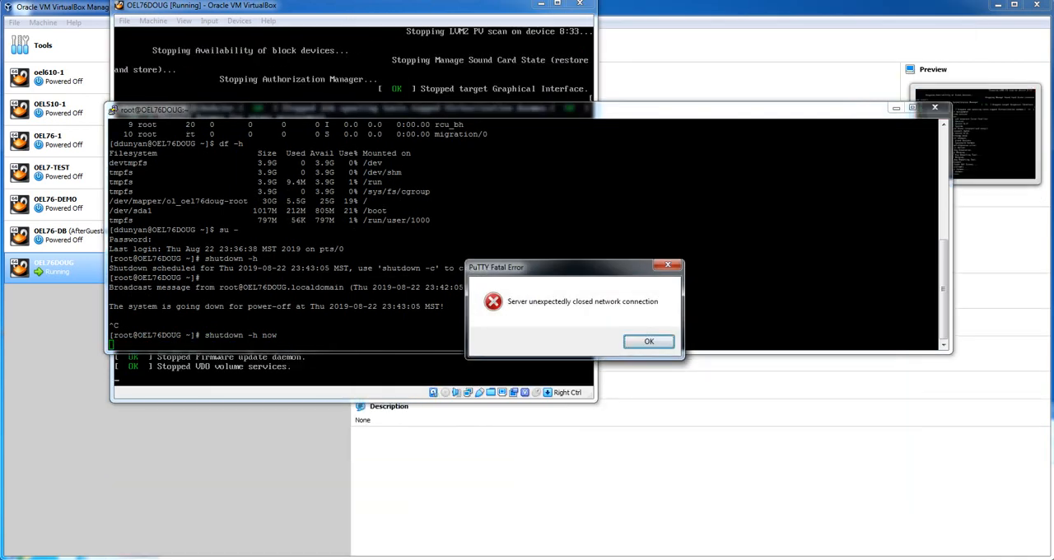
pyautogui.click(649, 341)
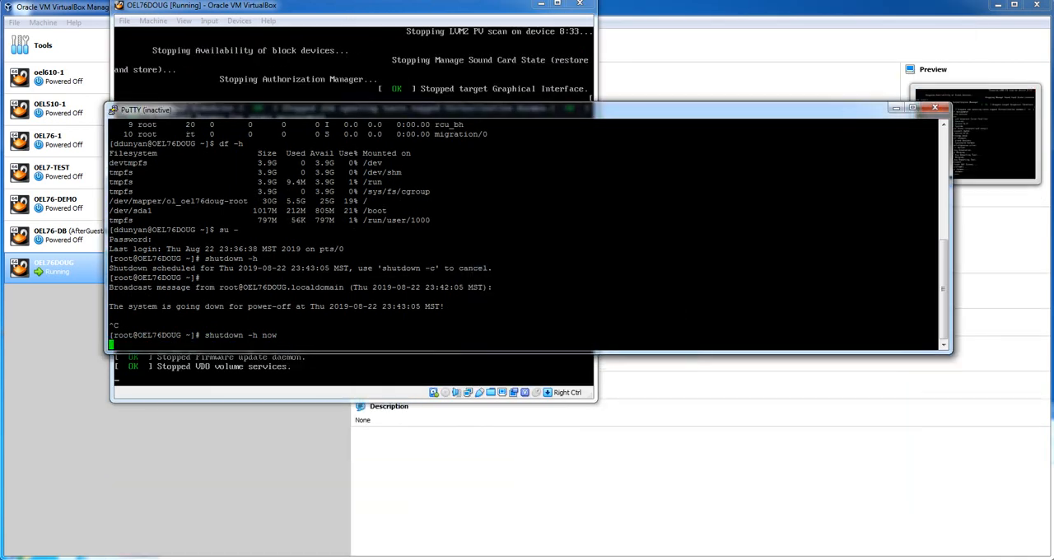
pyautogui.click(896, 108)
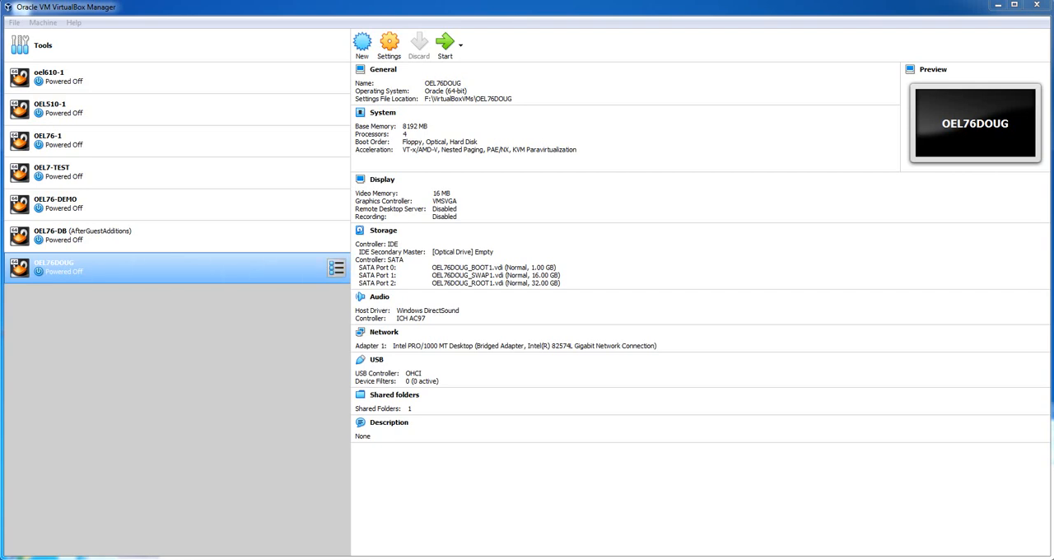
# Start a new snapshot of the powered-off Oracle Linux 7.6 virtual machine and name it Baseline
pyautogui.click(336, 268)
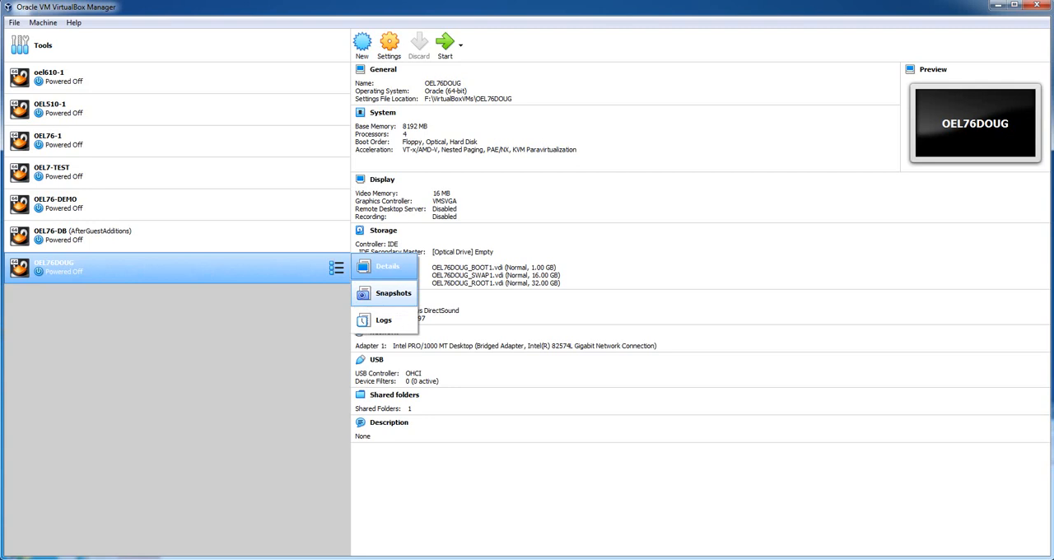
pyautogui.click(385, 293)
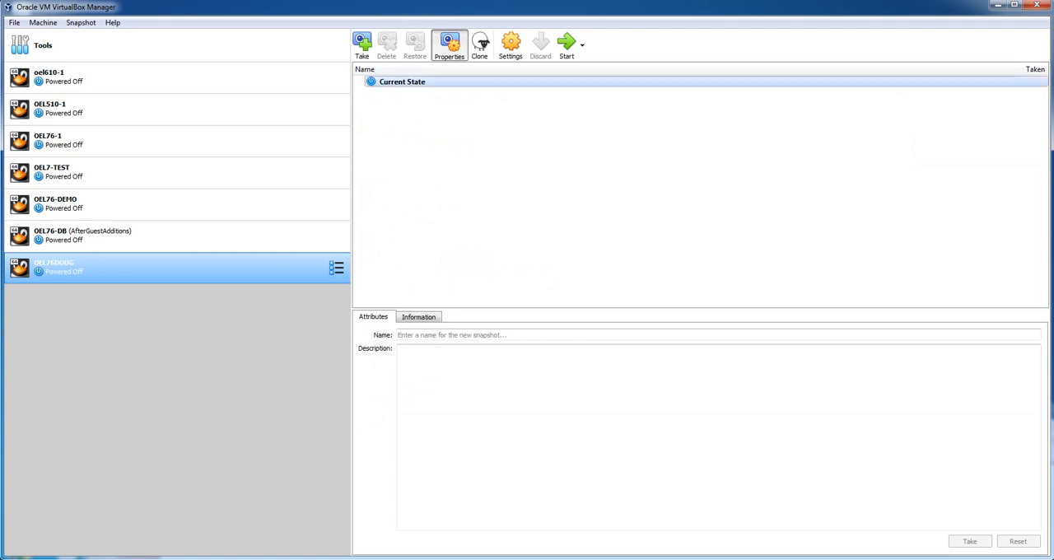
pyautogui.click(362, 45)
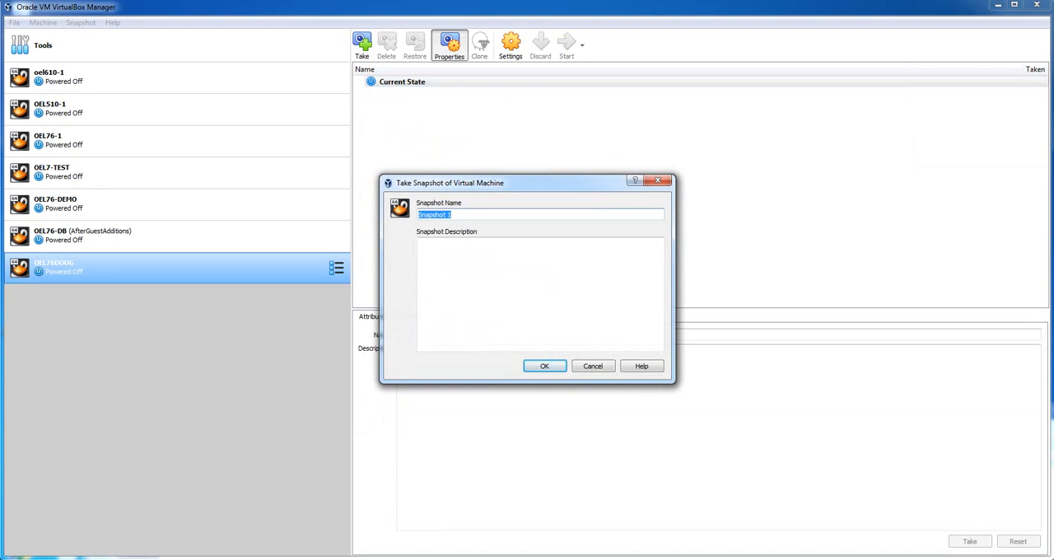
pyautogui.write('BAse')
pyautogui.press('BackSpace')
pyautogui.press('BackSpace')
pyautogui.press('BackSpace')
pyautogui.write('aseline')
# Describe the snapshot as "Install completed. Firewalld disable. SELINUX disabled. ol7_developer add to yum" and create it
pyautogui.click(420, 244)
pyautogui.write('Insta')
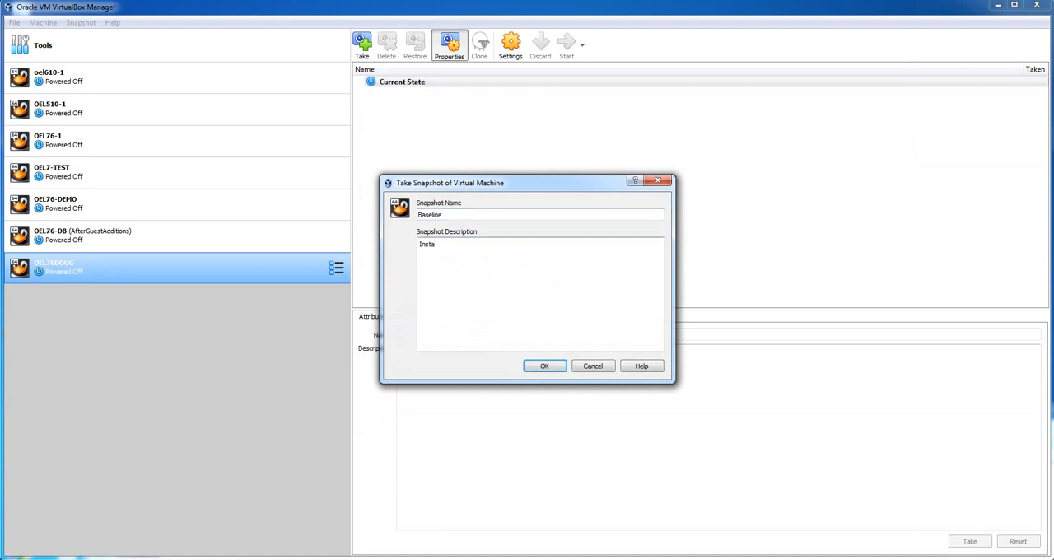
pyautogui.write('ll completed.  Firewalld disable. SELING')
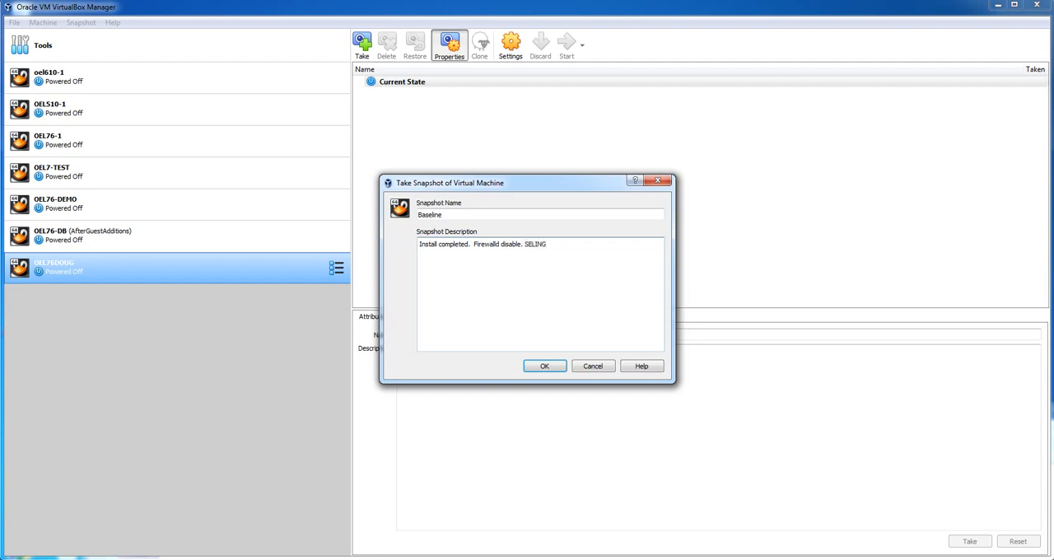
pyautogui.write('UX disable')
pyautogui.write('d. ol7_dell')
pyautogui.press('BackSpace')
pyautogui.press('BackSpace')
pyautogui.write('veloper add to yum')
pyautogui.press('Tab')
pyautogui.press('Return')
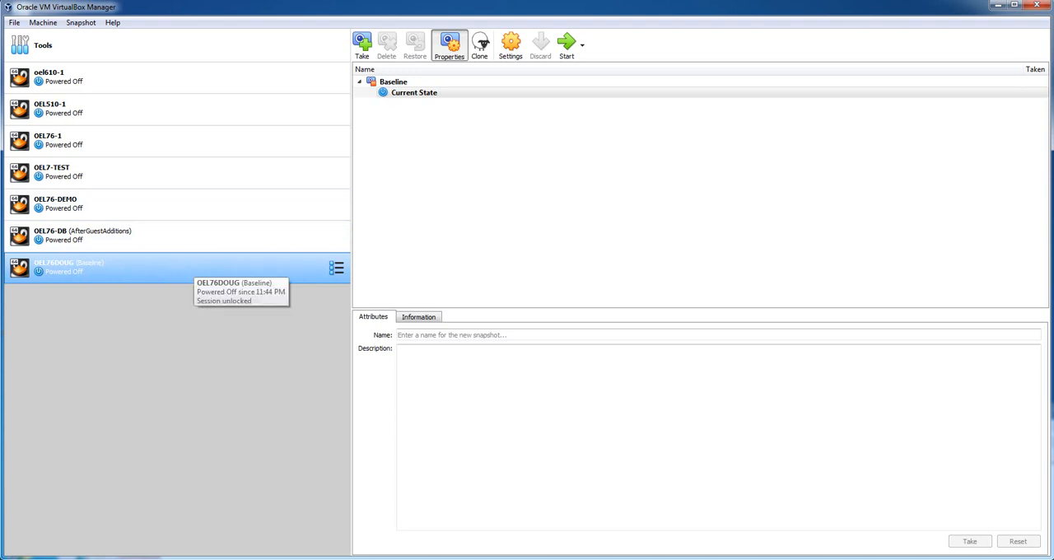
# Return to the virtual machine's details view and start the machine
pyautogui.click(336, 268)
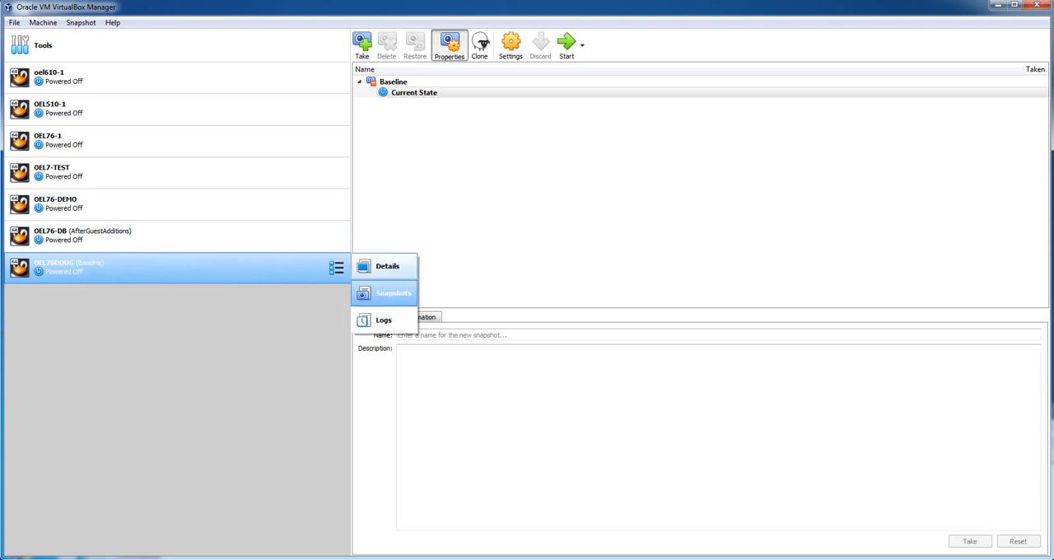
pyautogui.click(381, 266)
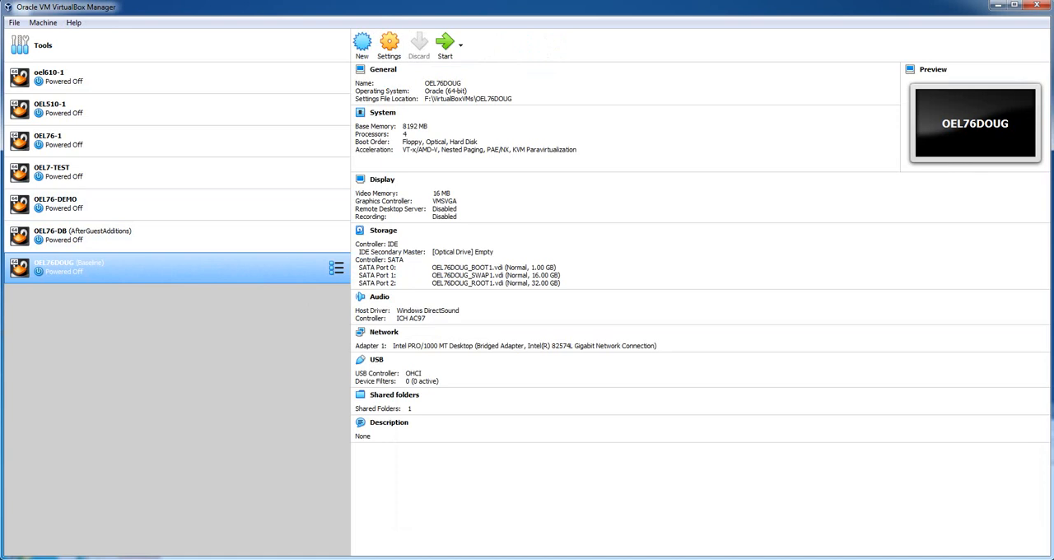
pyautogui.rightClick(296, 262)
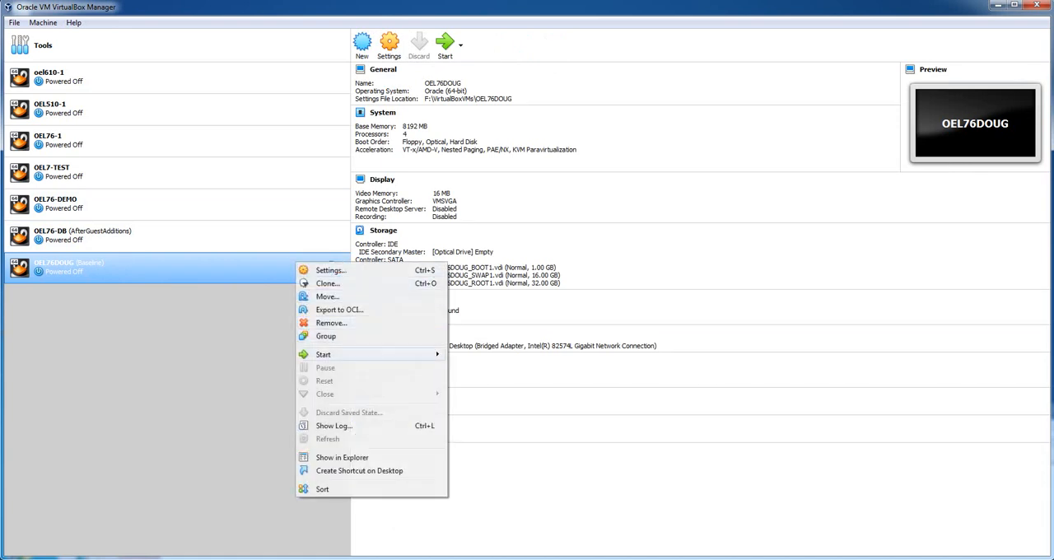
pyautogui.moveTo(387, 354)
pyautogui.click(486, 355)
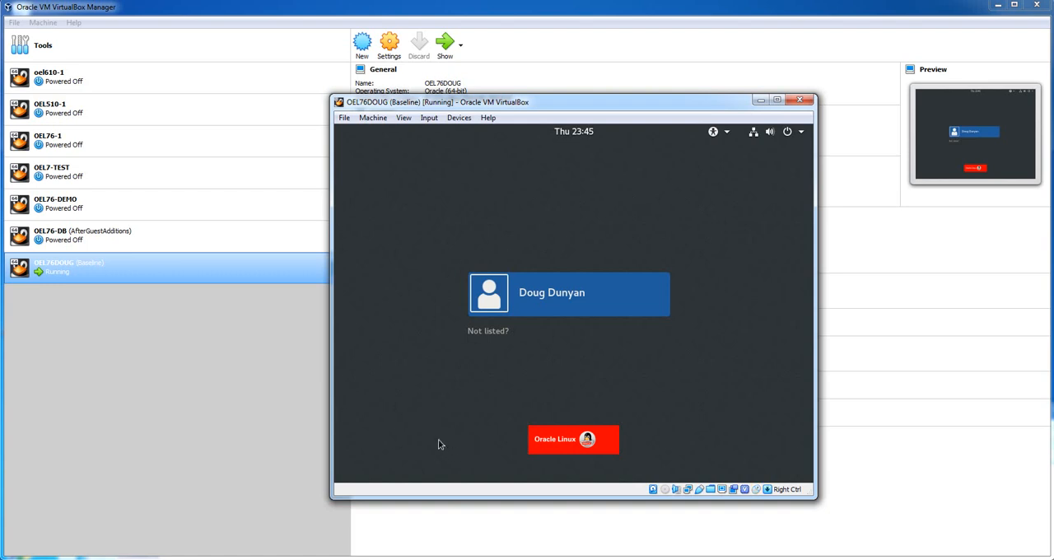
# Switch to PuTTY, make its window taller, restart the SSH session and log in with the regular user's name and password
pyautogui.hotkey('alt', 'Tab')
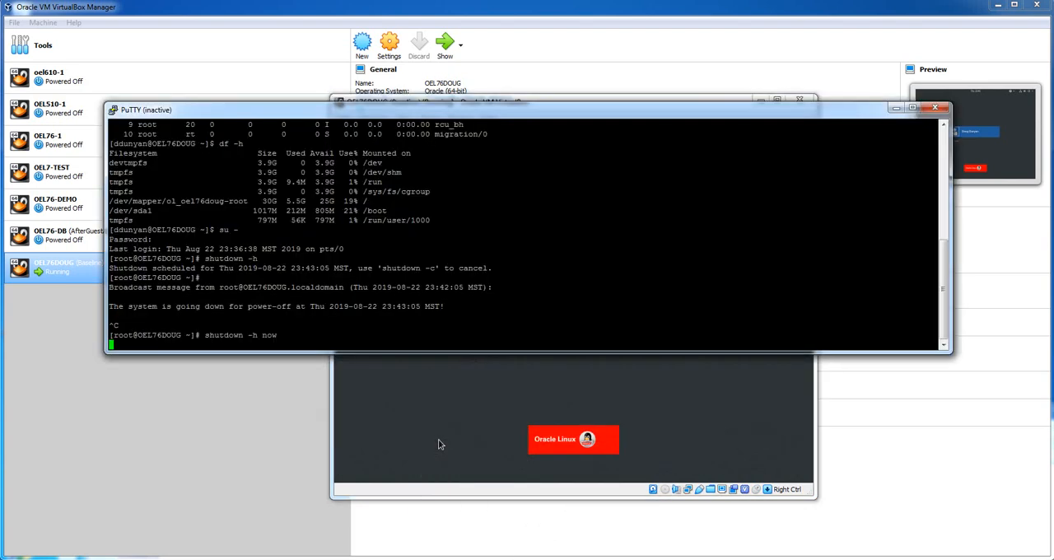
pyautogui.moveTo(481, 354); pyautogui.dragTo(486, 517)
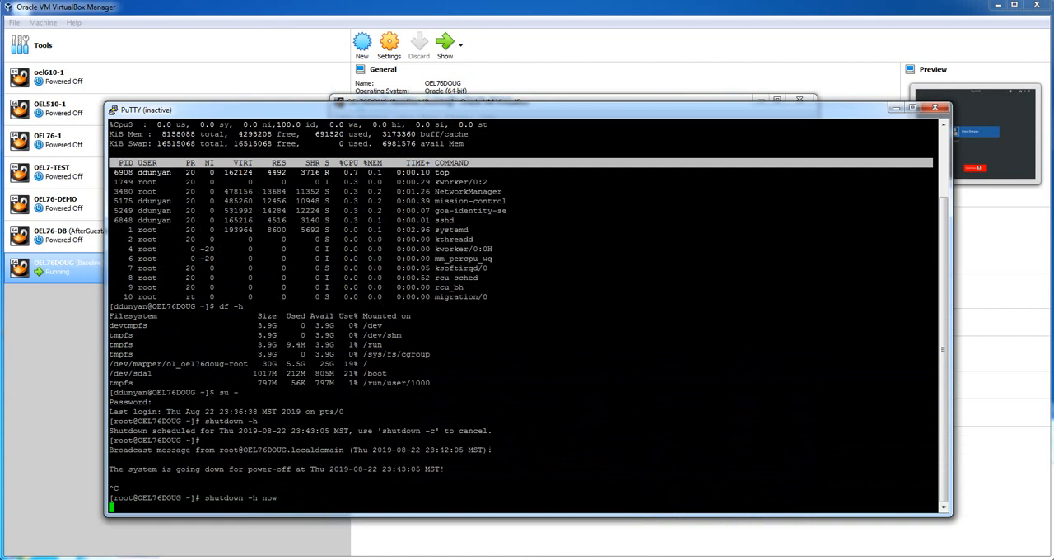
pyautogui.click(113, 109)
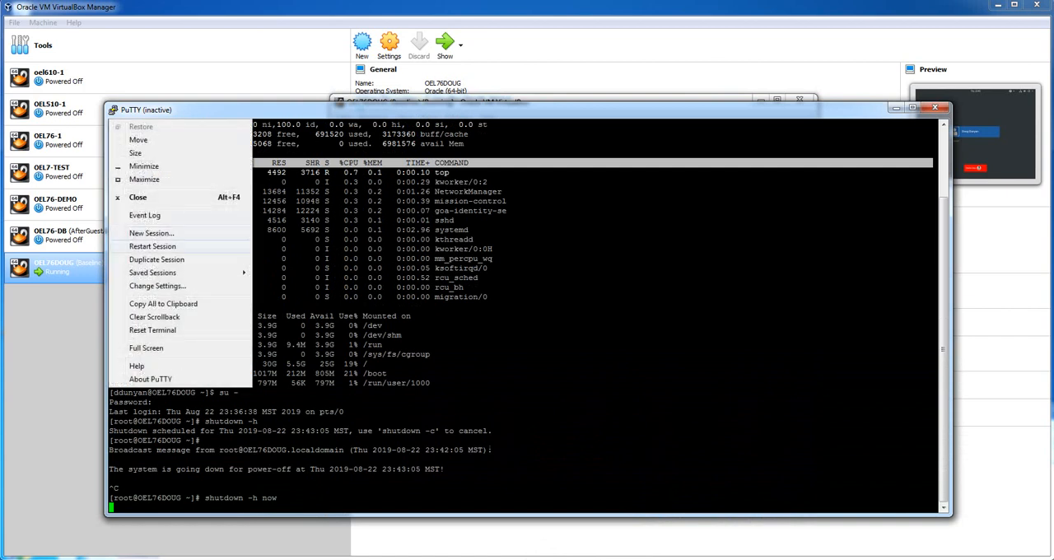
pyautogui.press('Return')
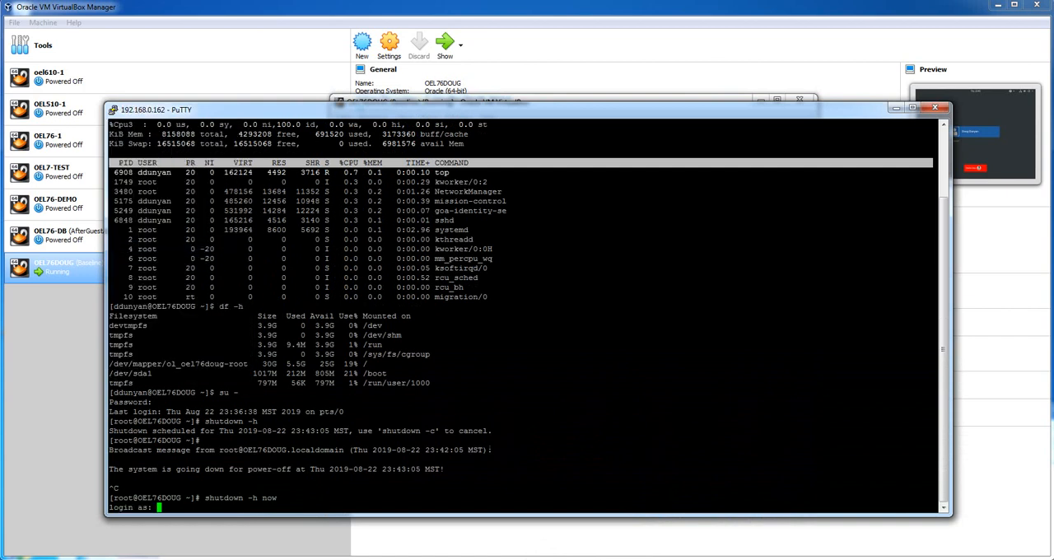
pyautogui.write('ddunyan')
pyautogui.press('Return')
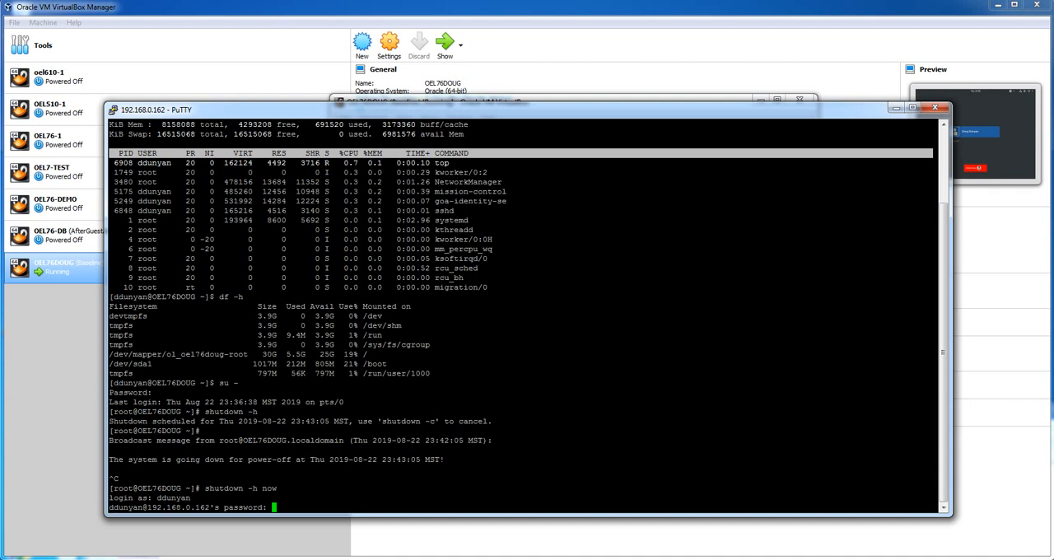
pyautogui.press('Return')
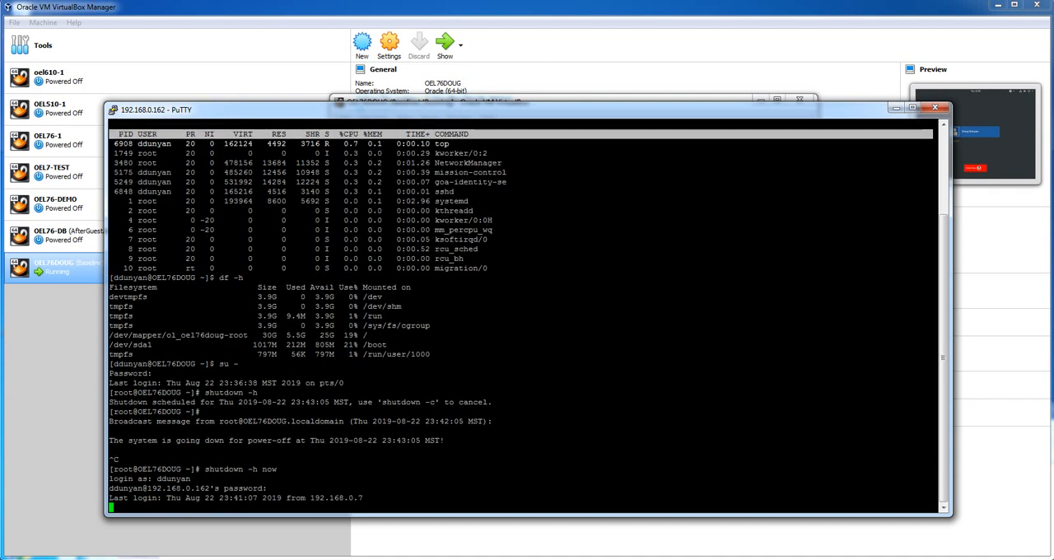
# Switch to a root login shell with su -, enter the root password and clear the terminal
pyautogui.write('su -')
pyautogui.press('Return')
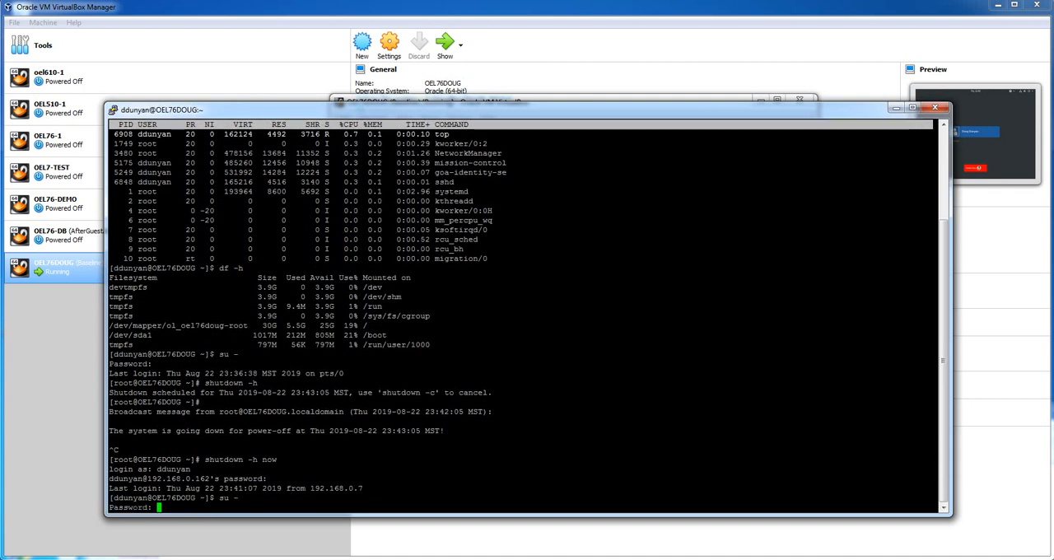
pyautogui.press('Return')
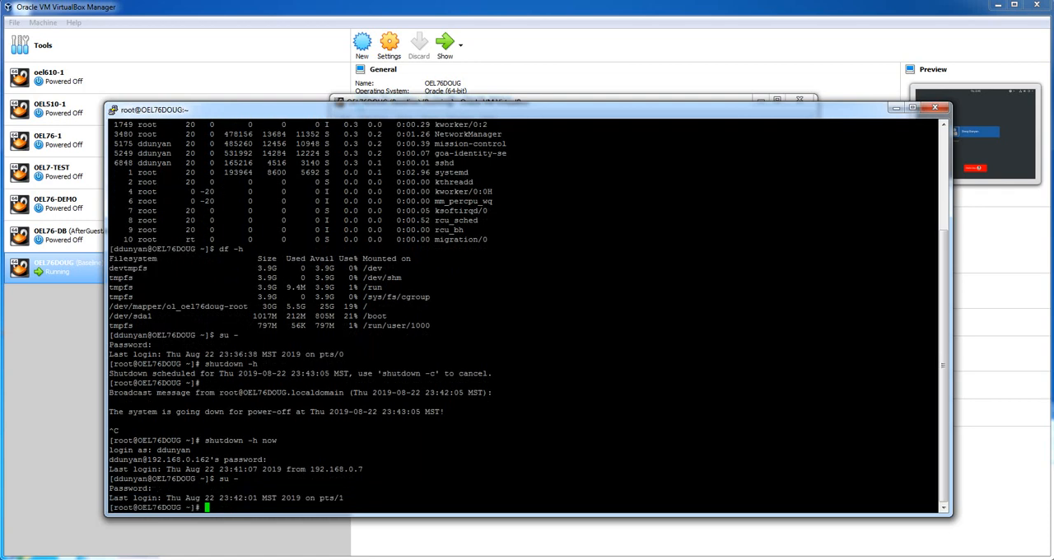
pyautogui.press('Return')
pyautogui.press('Return')
pyautogui.press('Return')
pyautogui.write('clear')
pyautogui.press('Return')
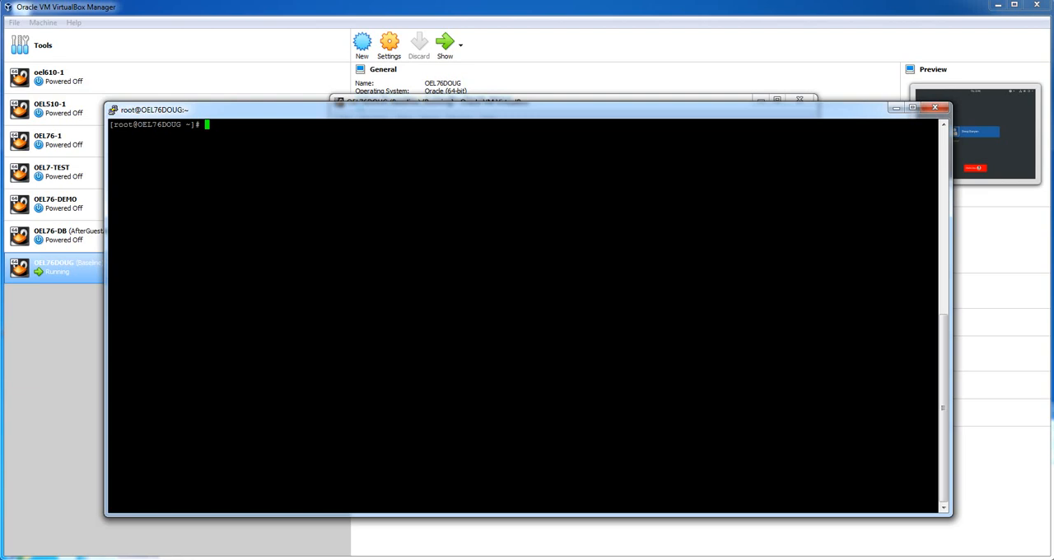
# Switch to Firefox and look over the uxora.com guide to installing VirtualBox Guest Additions on Oracle Linux 7
pyautogui.moveTo(274, 559)
pyautogui.click(404, 527)
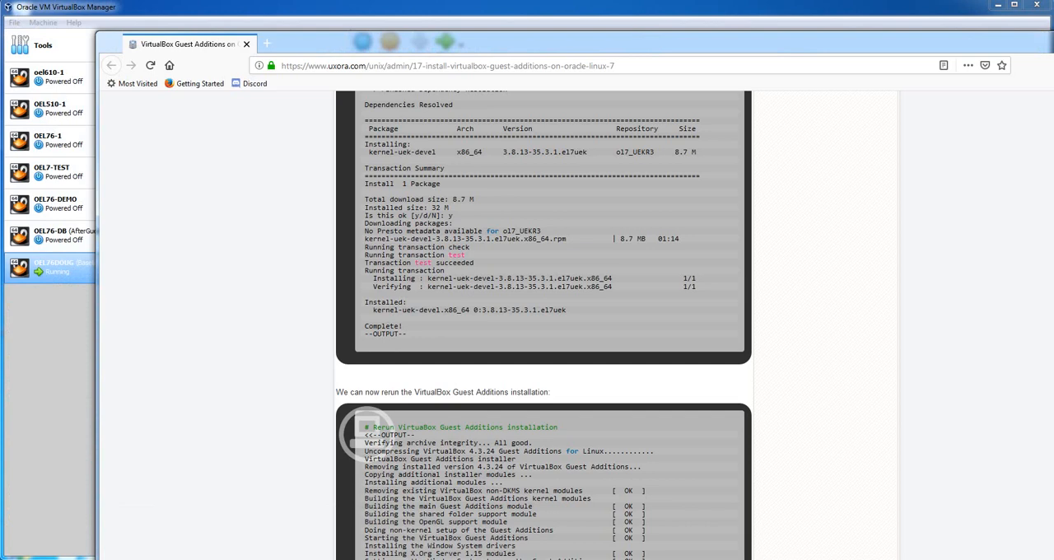
pyautogui.scroll(20, 544, 325)
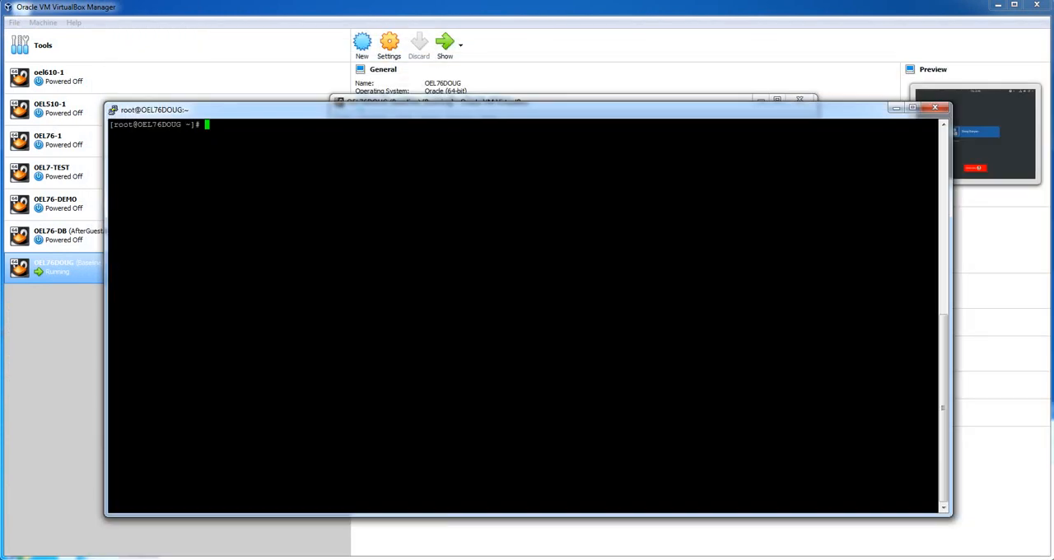
# Review the Oracle blog article on VirtualBox guest addition RPMs for its installation steps, and minimize the browser
pyautogui.click(275, 559)
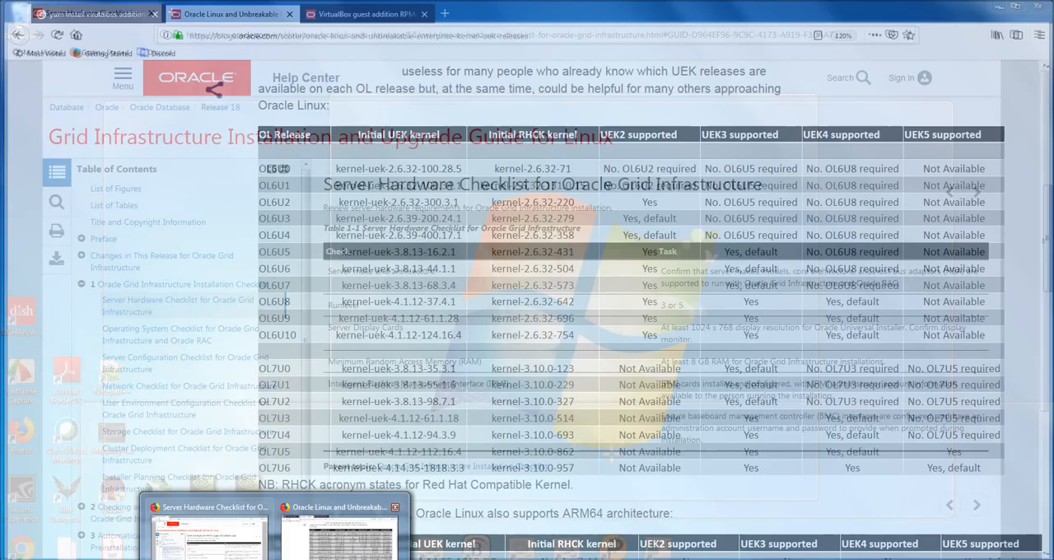
pyautogui.click(338, 532)
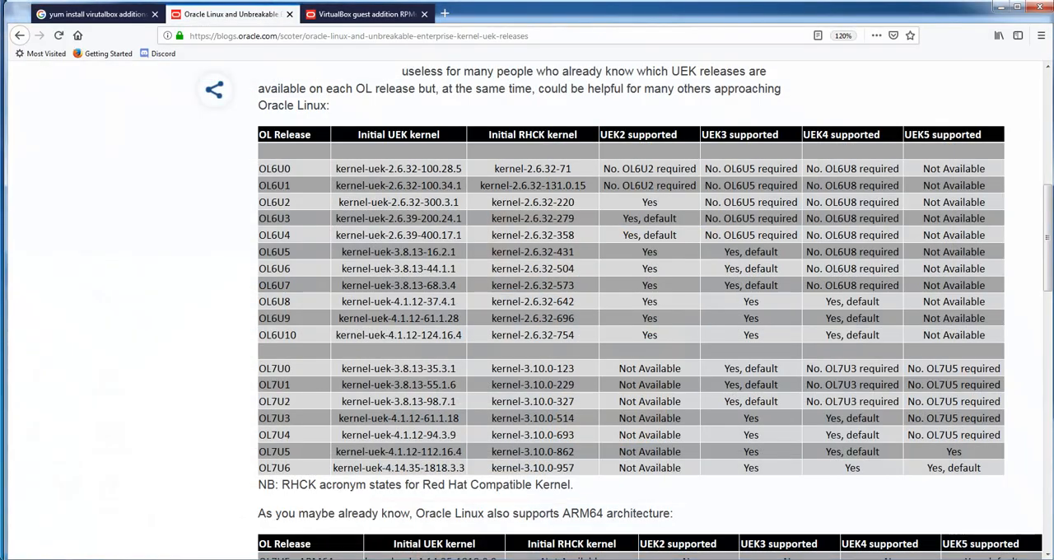
pyautogui.click(362, 14)
pyautogui.scroll(20, 527, 309)
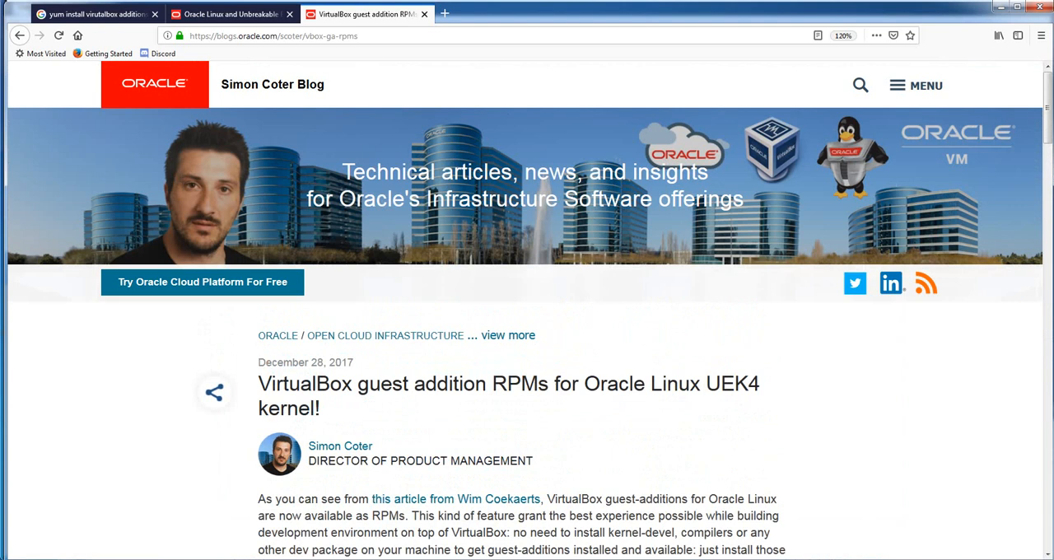
pyautogui.scroll(-3, 527, 309)
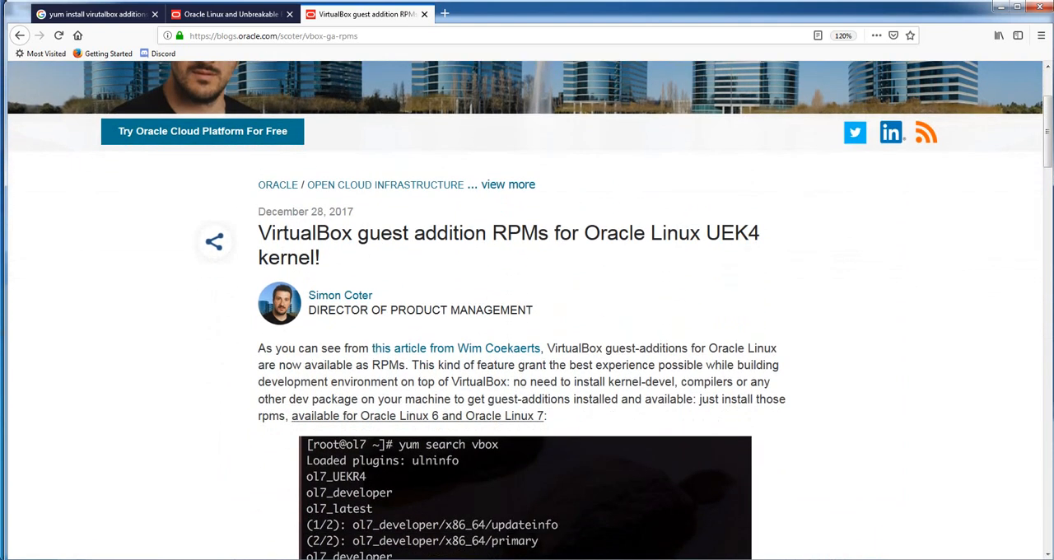
pyautogui.scroll(-3, 527, 310)
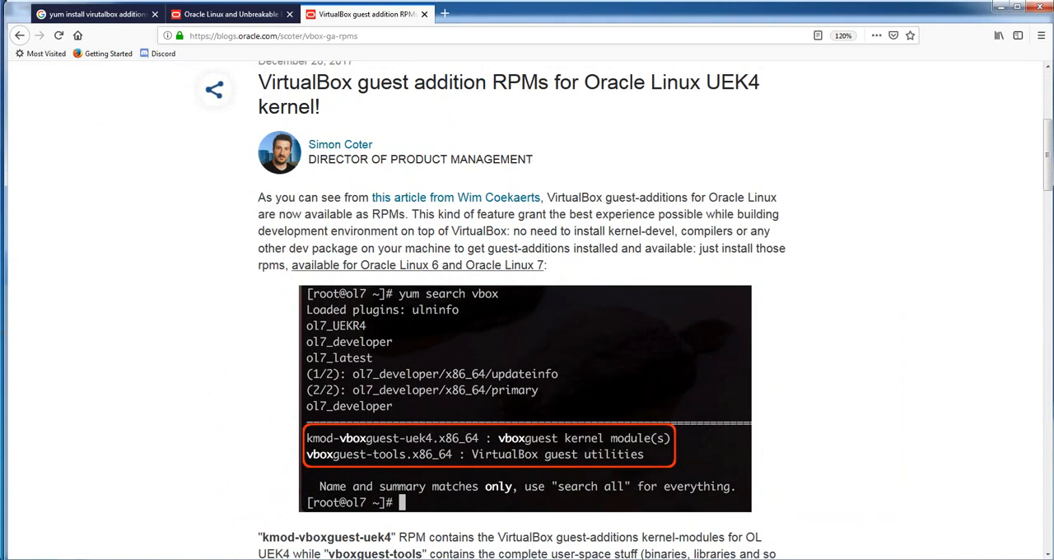
pyautogui.scroll(-3, 527, 329)
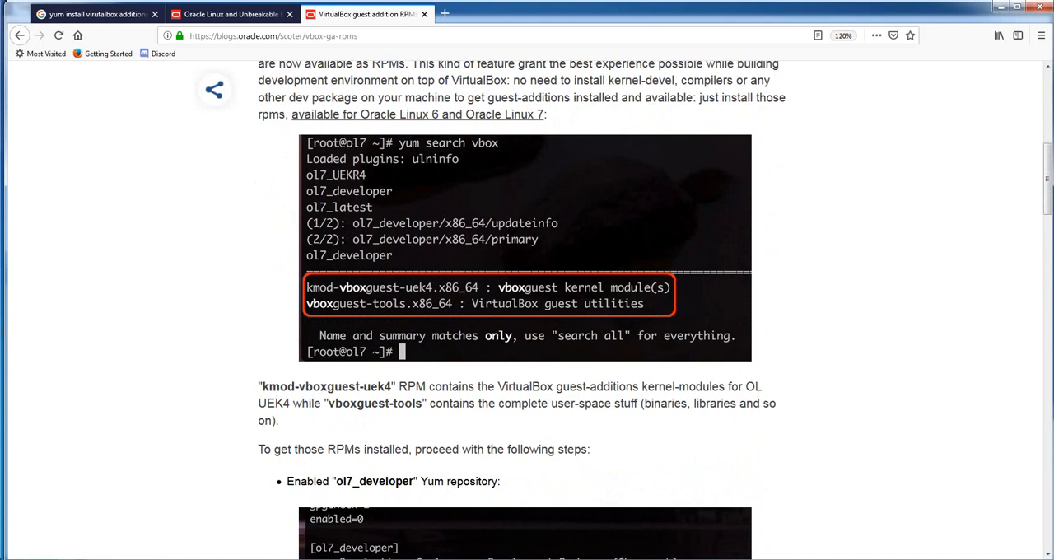
pyautogui.scroll(-8, 527, 329)
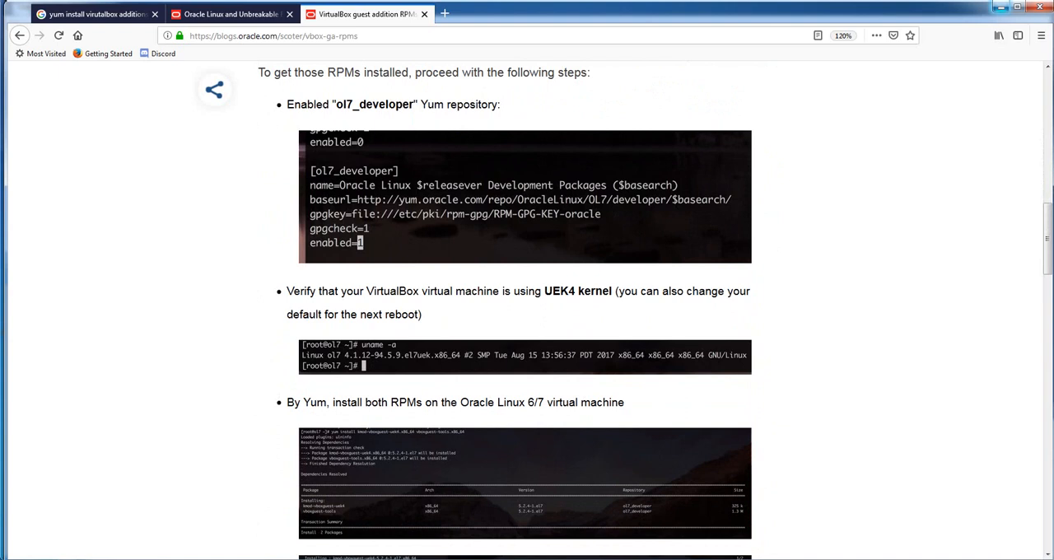
pyautogui.click(1000, 6)
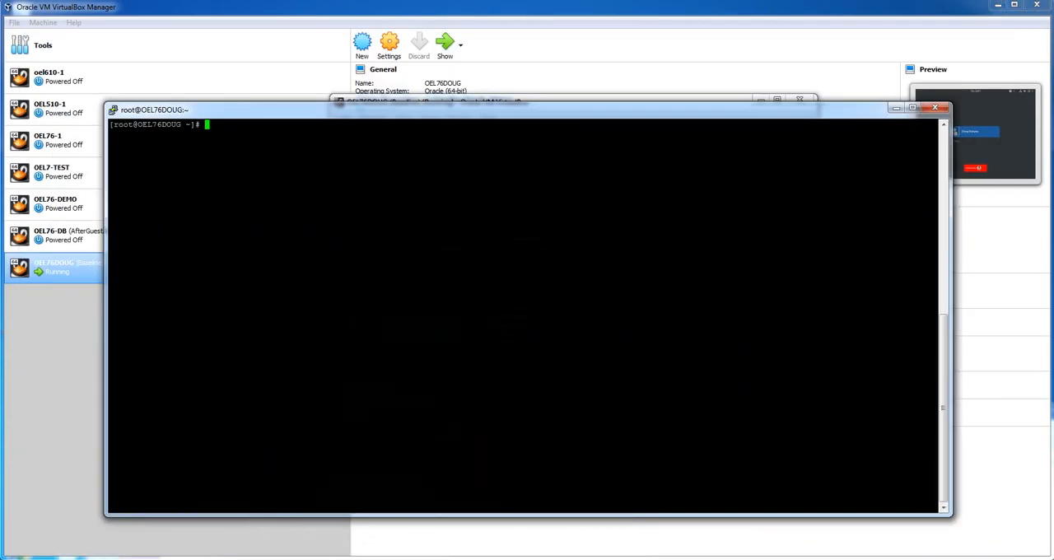
# Search the yum repositories for vbox packages with yum search vbox
pyautogui.write('yum search vbox')
pyautogui.press('Return')
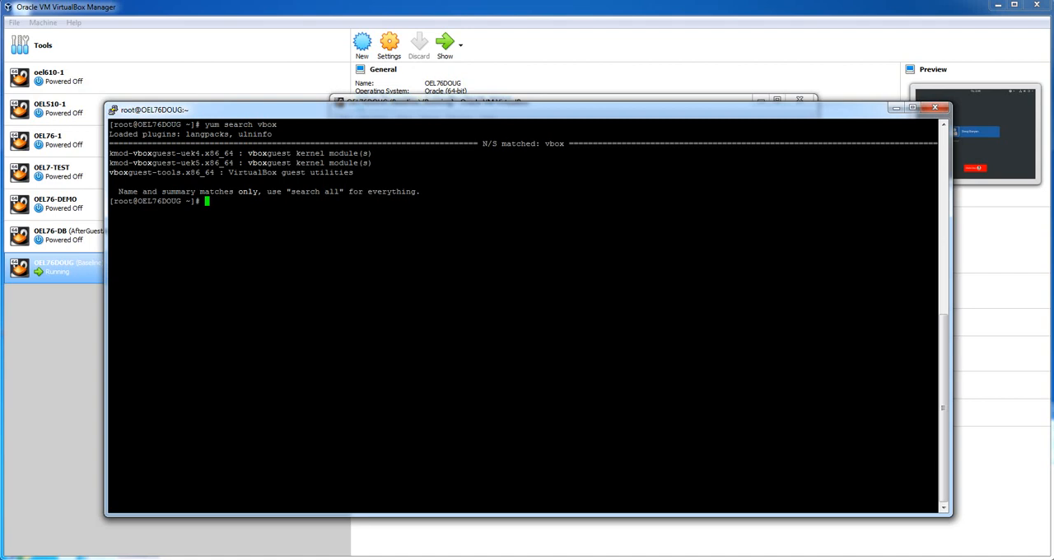
# Check the running kernel version with uname -a
pyautogui.write('uname -a')
pyautogui.press('Return')
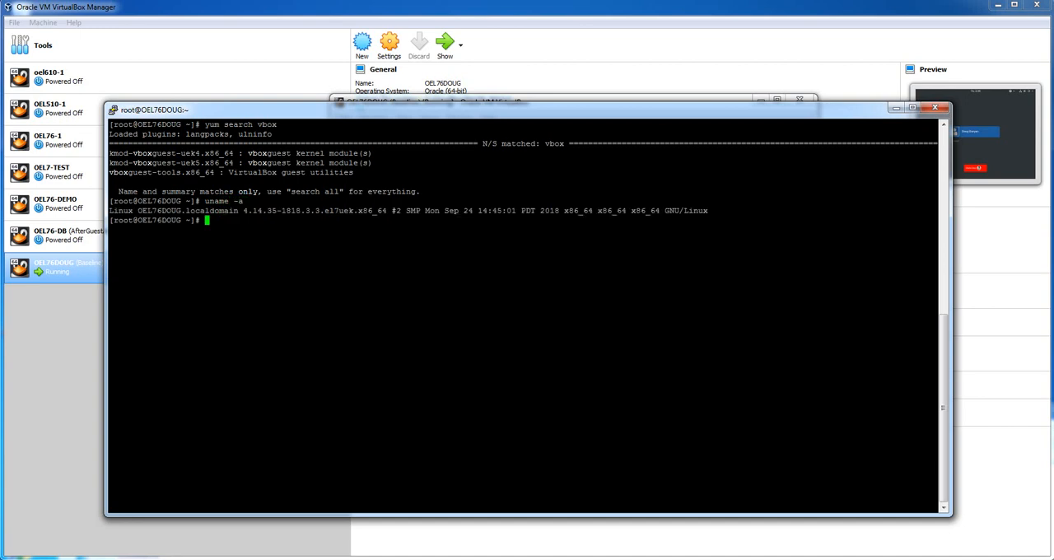
# Mark the kernel version in the uname output, and look up the Oracle Linux 7 rows in the Oracle blog's UEK release table in Firefox
pyautogui.moveTo(243, 211); pyautogui.dragTo(301, 211)
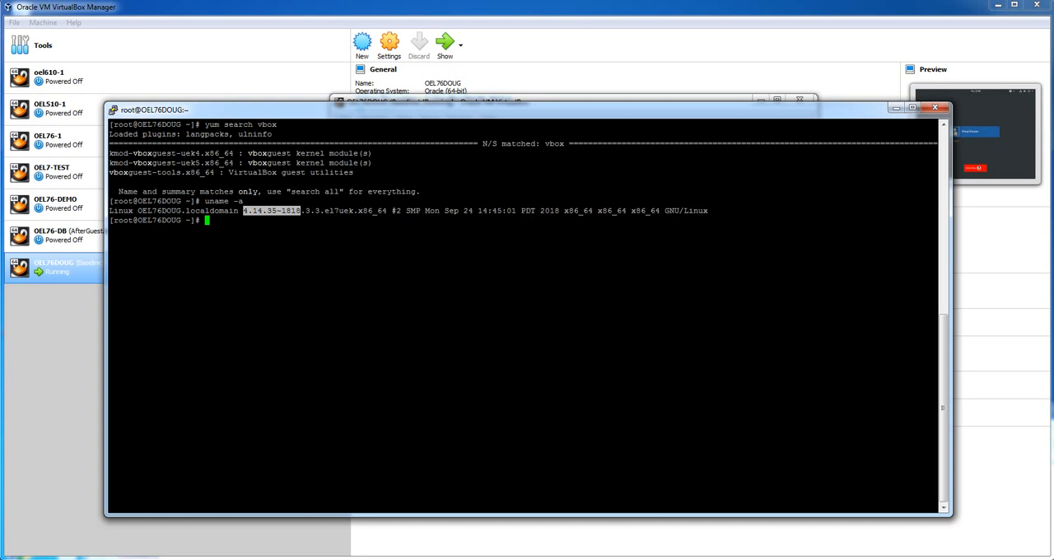
pyautogui.moveTo(276, 558)
pyautogui.click(208, 527)
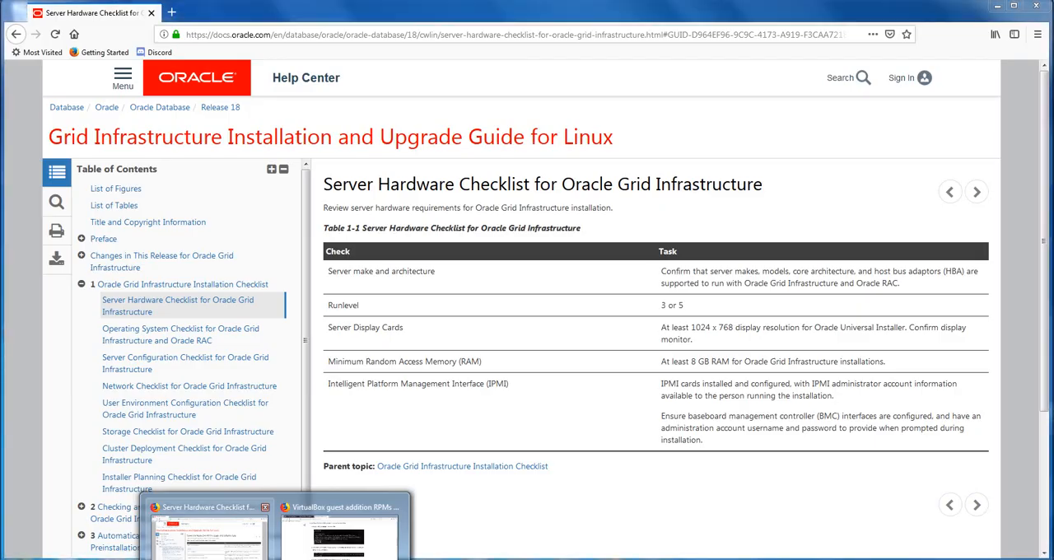
pyautogui.click(340, 535)
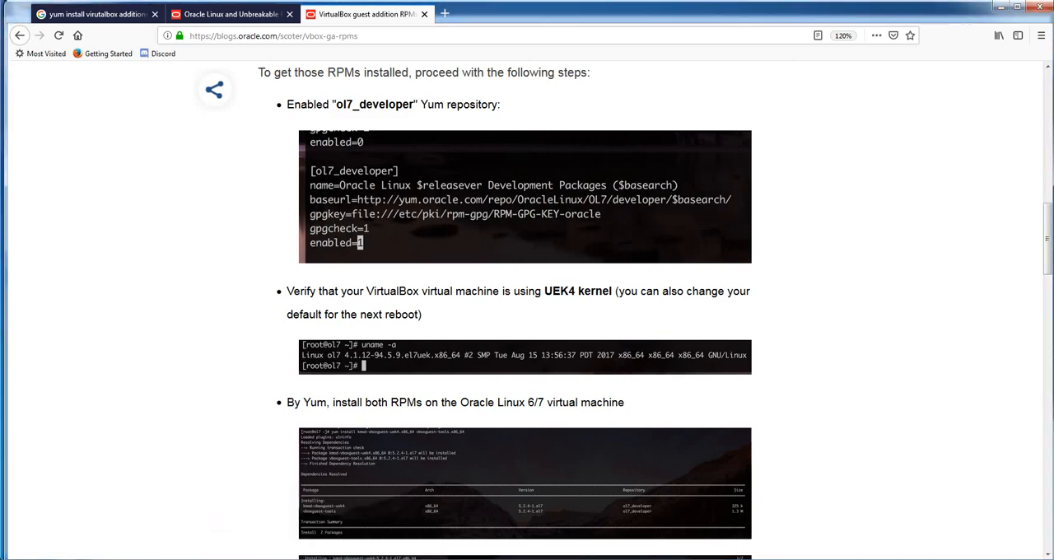
pyautogui.click(233, 14)
pyautogui.scroll(5, 527, 309)
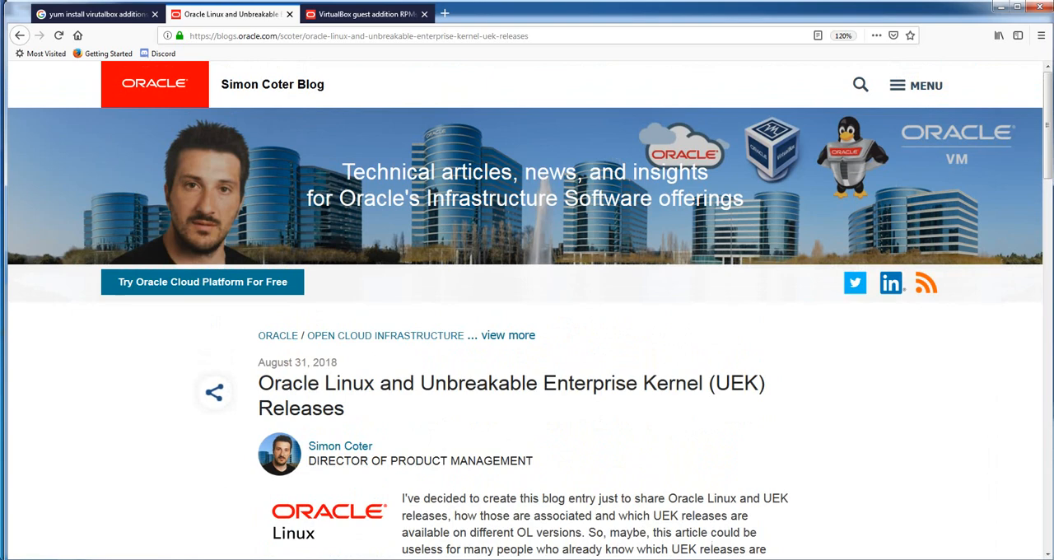
pyautogui.scroll(-4, 527, 329)
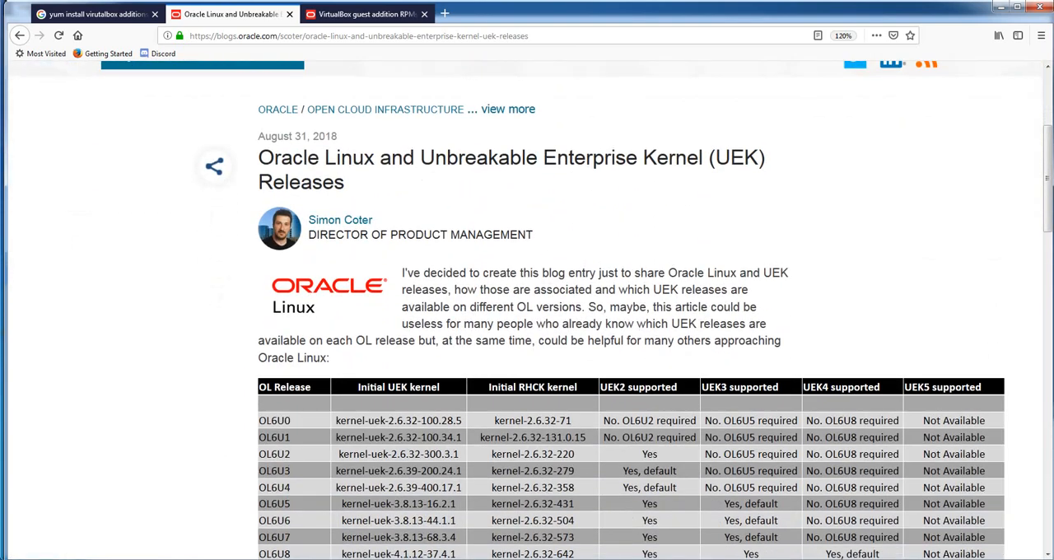
pyautogui.scroll(-2, 527, 330)
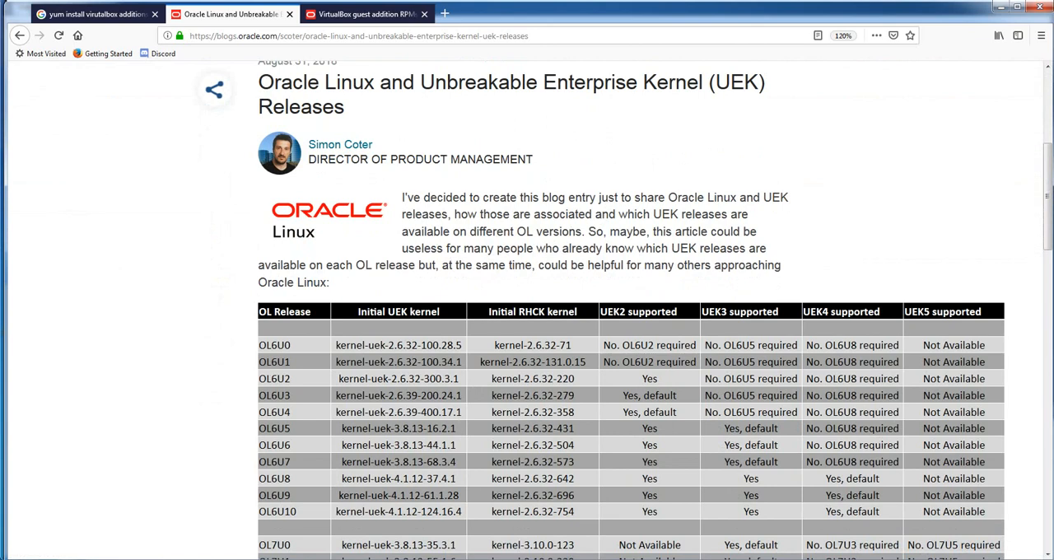
pyautogui.scroll(-4, 631, 329)
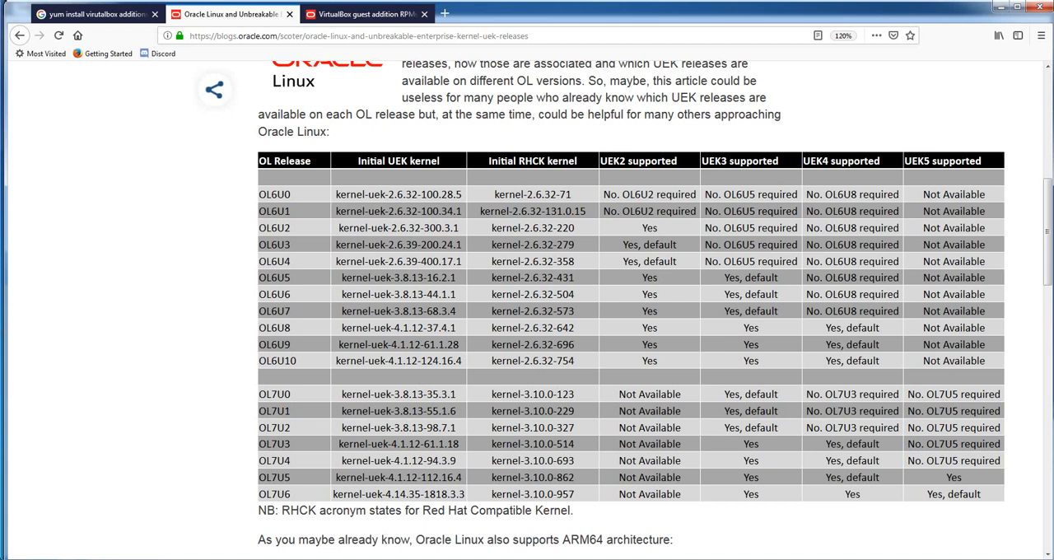
# Compare the terminal's kernel version with the OL7U6 row of the UEK release table, shortening the terminal window, and minimize the browser
pyautogui.click(572, 557)
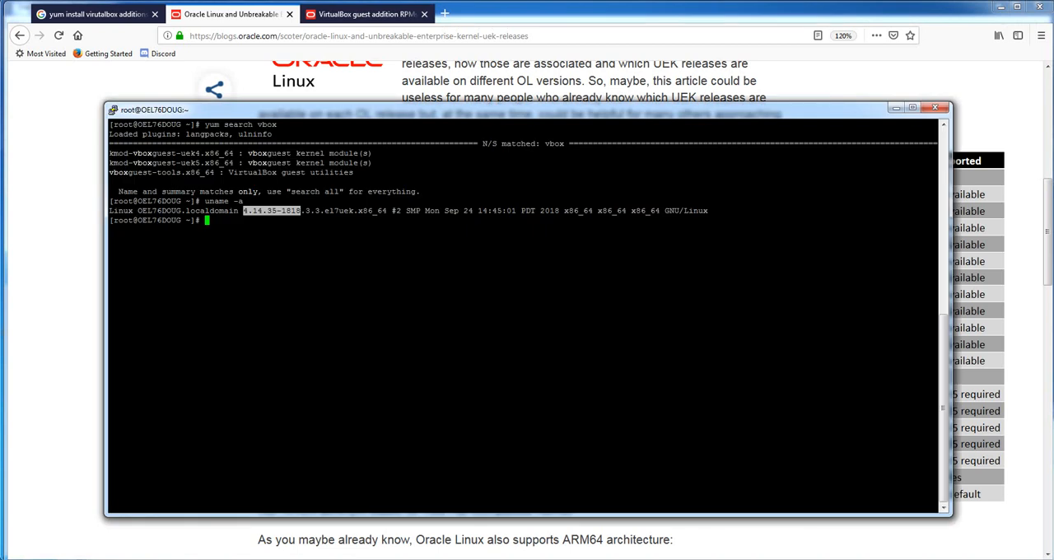
pyautogui.moveTo(570, 516); pyautogui.dragTo(570, 420)
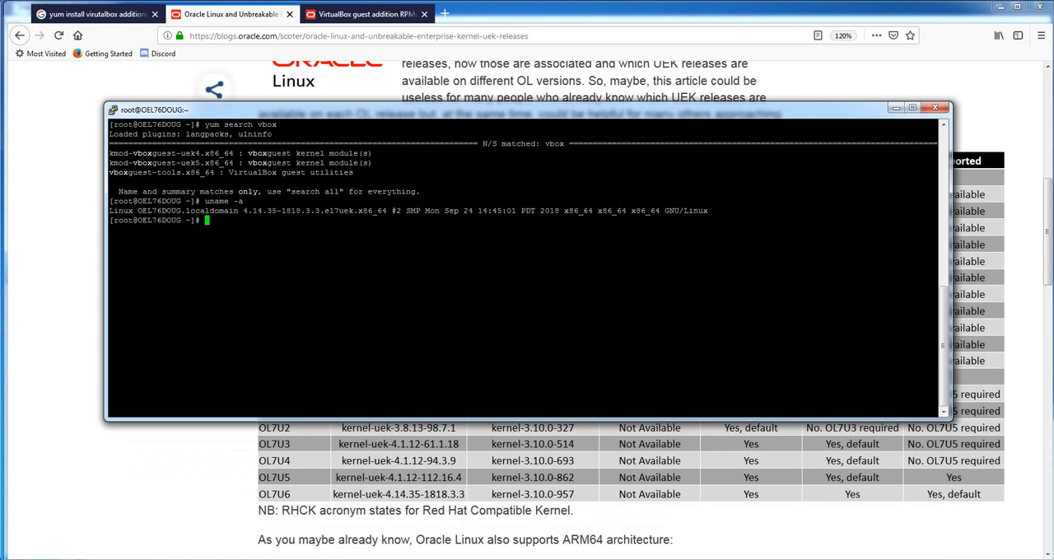
pyautogui.click(896, 108)
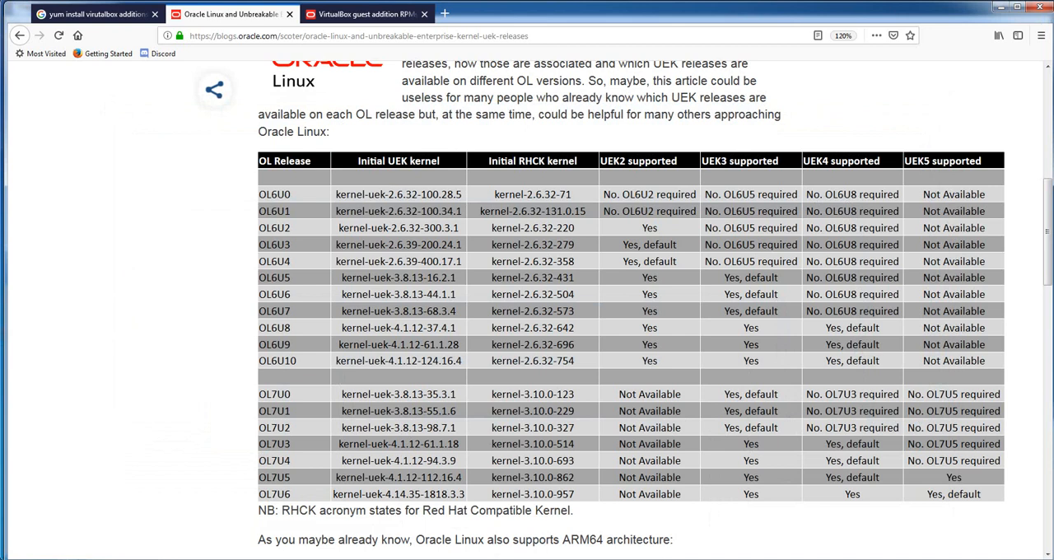
pyautogui.scroll(-3, 630, 329)
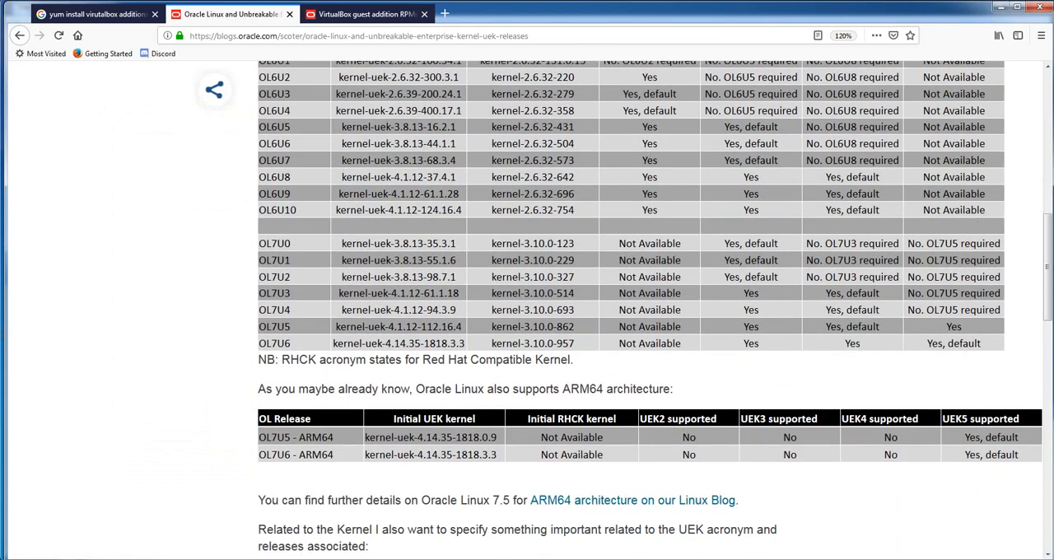
pyautogui.scroll(7, 527, 310)
pyautogui.scroll(3, 527, 310)
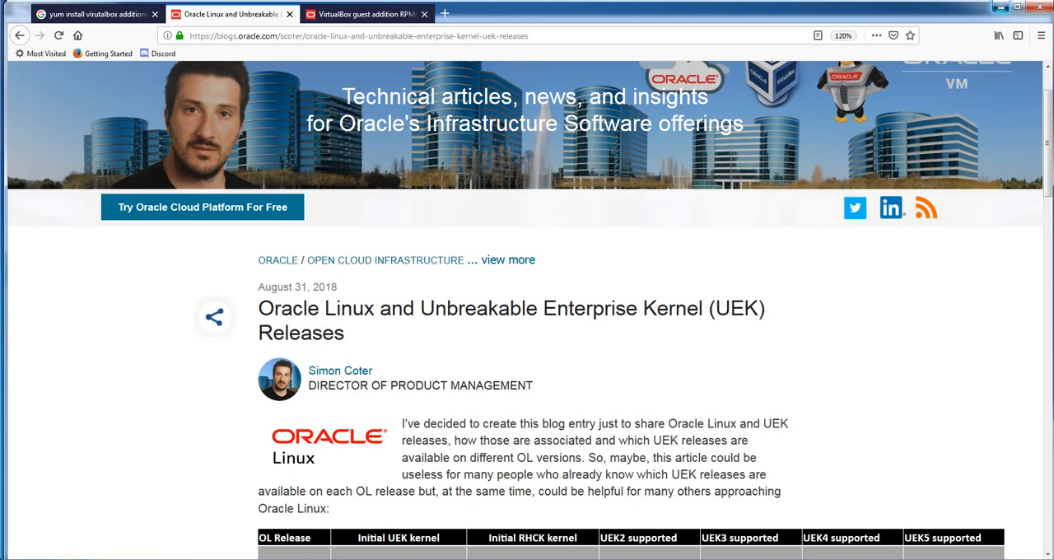
pyautogui.click(1000, 7)
# Run yum install for kmod-vboxguest-uek5.x86_64 and vboxguest-tools.x86_64 in the terminal
pyautogui.hotkey('alt', 'Tab')
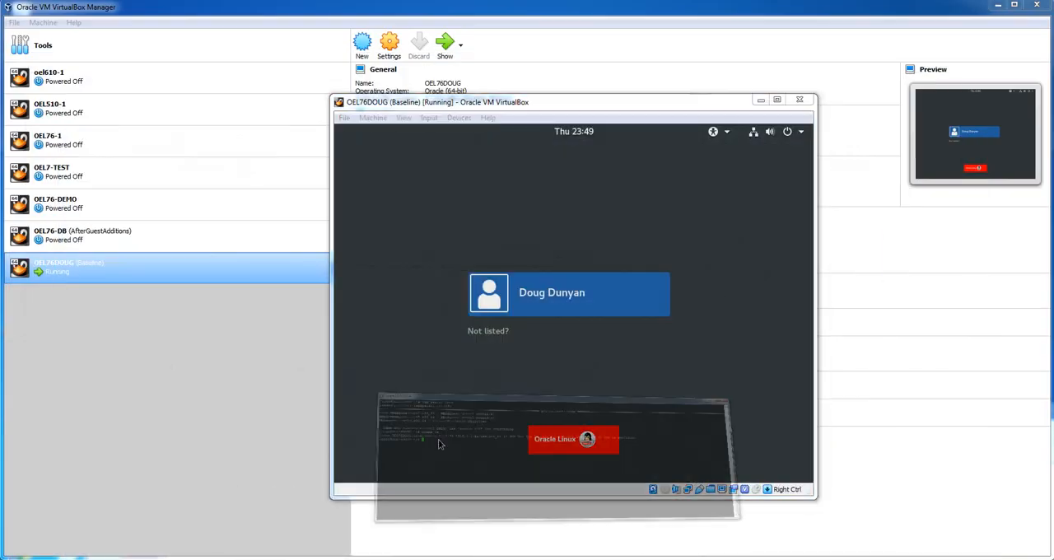
pyautogui.write('y')
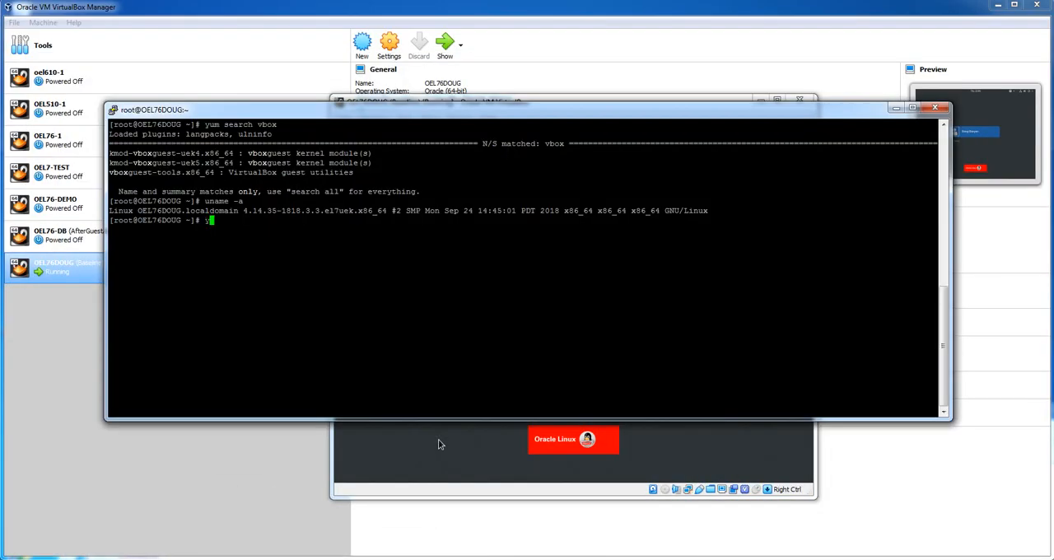
pyautogui.write('um install')
pyautogui.doubleClick(172, 163)
pyautogui.rightClick(171, 164)
pyautogui.doubleClick(162, 173)
pyautogui.rightClick(162, 172)
pyautogui.press('Return')
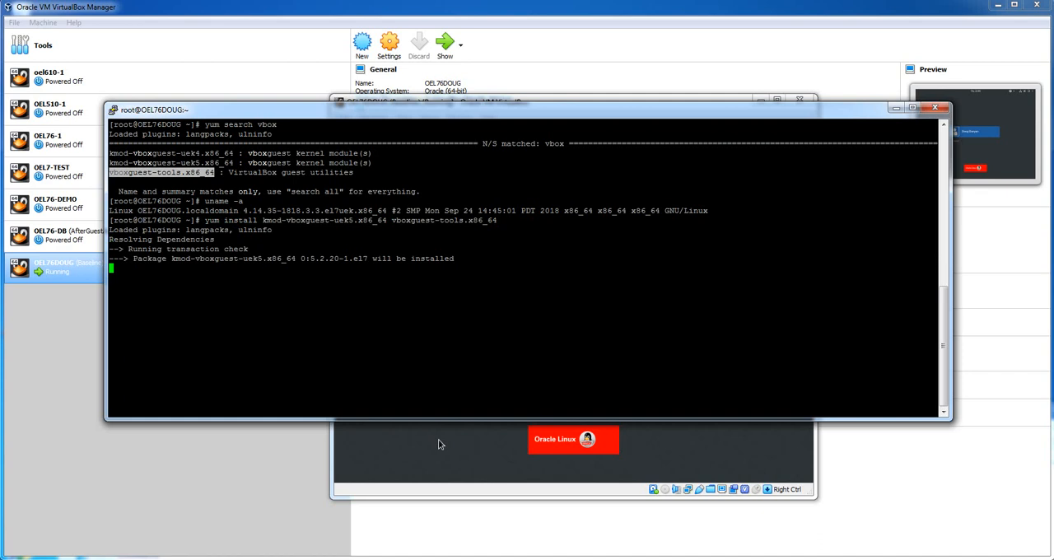
pyautogui.scroll(5, 439, 445)
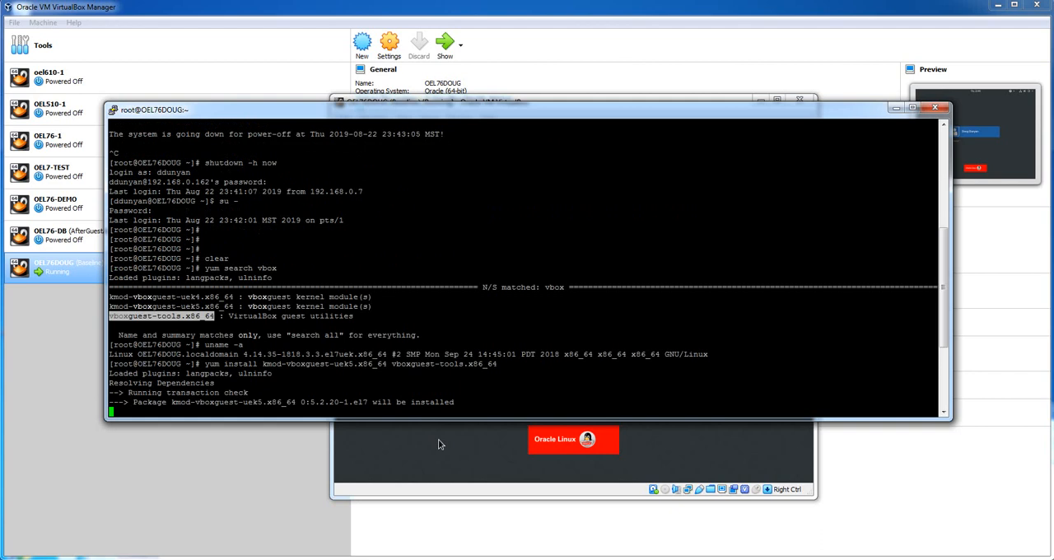
pyautogui.scroll(-5, 439, 445)
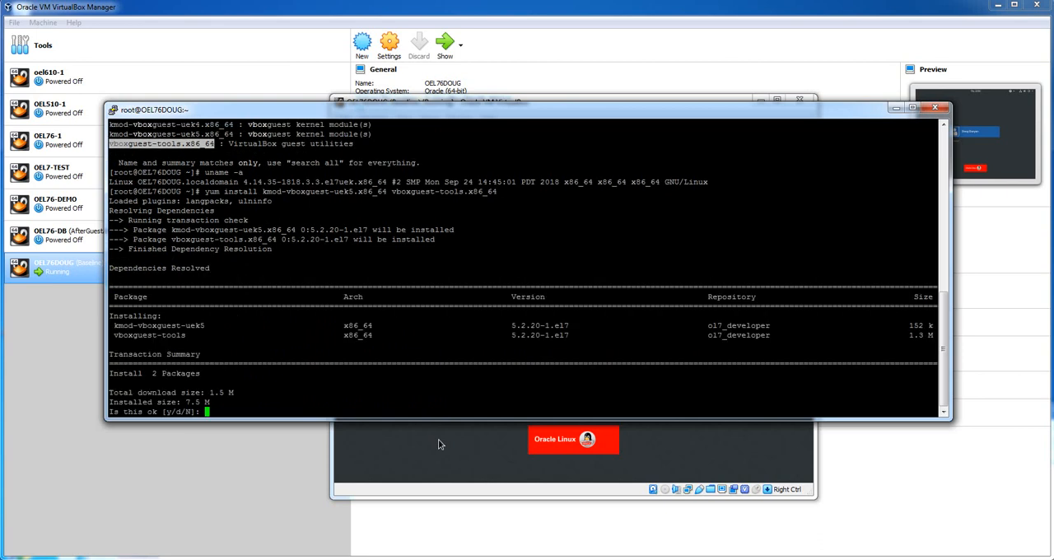
# Approve the download of the two guest addition packages and accept importing the Oracle GPG key
pyautogui.write('y')
pyautogui.press('Return')
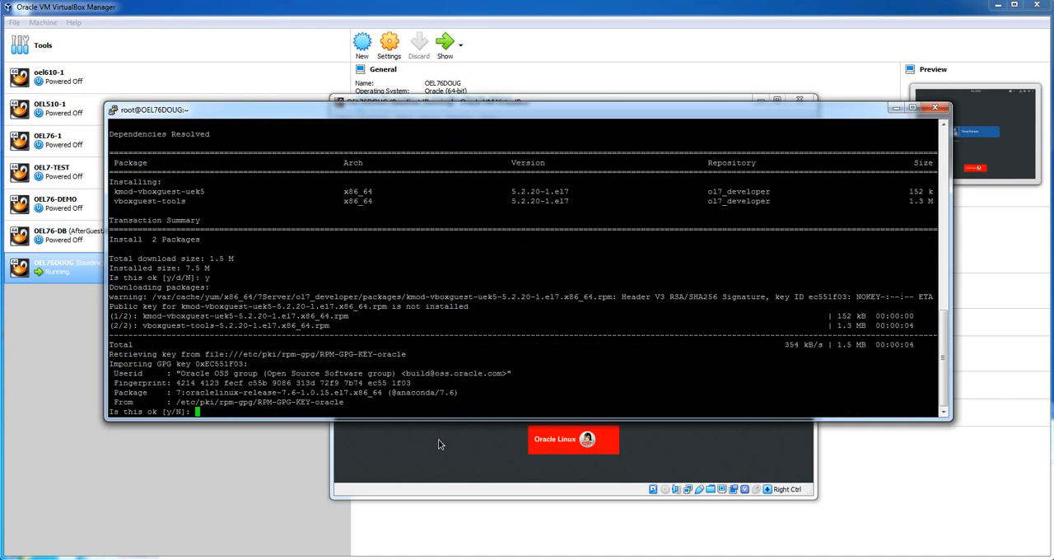
pyautogui.write('y')
pyautogui.press('Return')
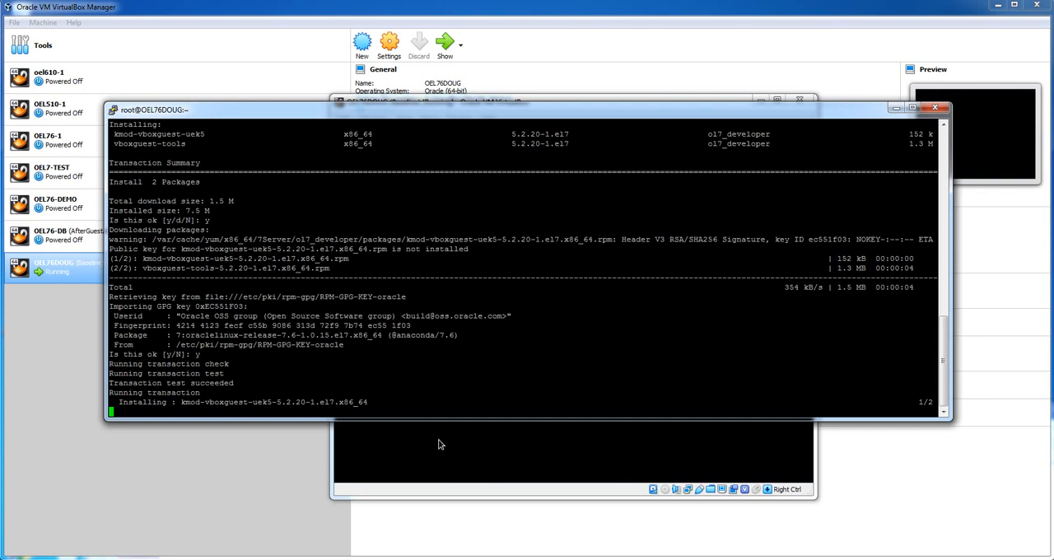
# Review the post-install verification commands in the Oracle blog article on VirtualBox guest addition RPMs in Firefox, and minimize the browser
pyautogui.click(276, 558)
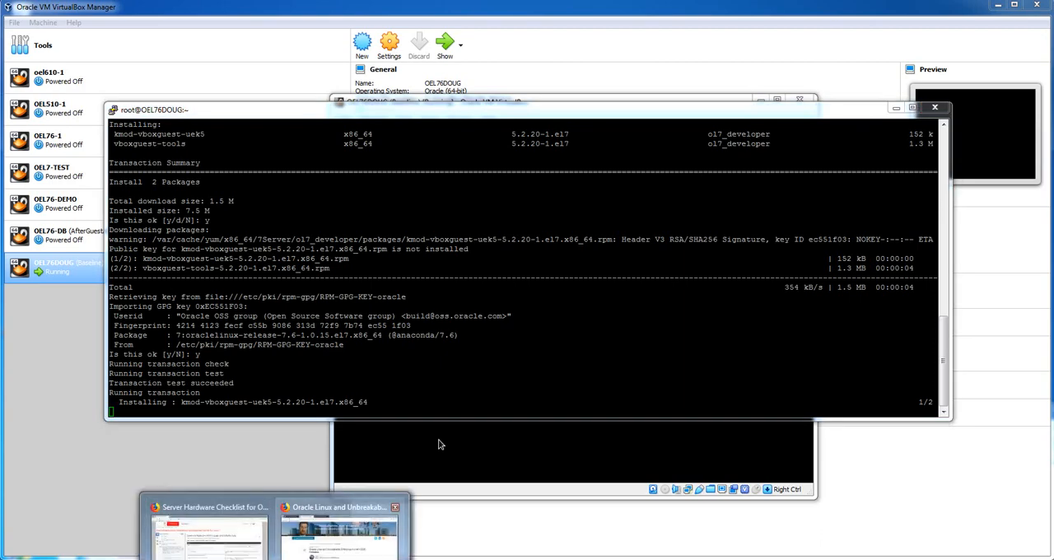
pyautogui.click(346, 536)
pyautogui.hotkey('ctrl', 'Tab')
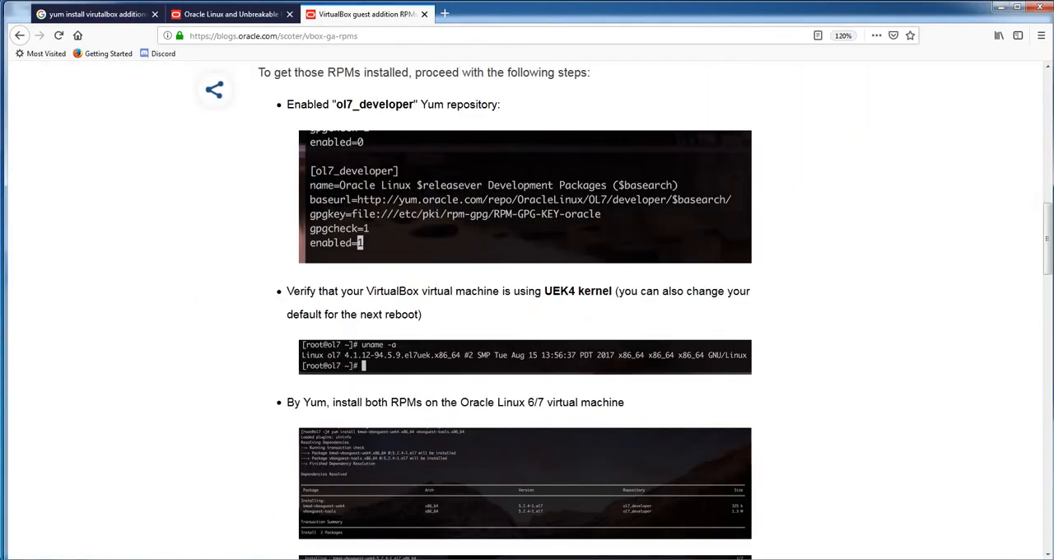
pyautogui.scroll(-5, 527, 313)
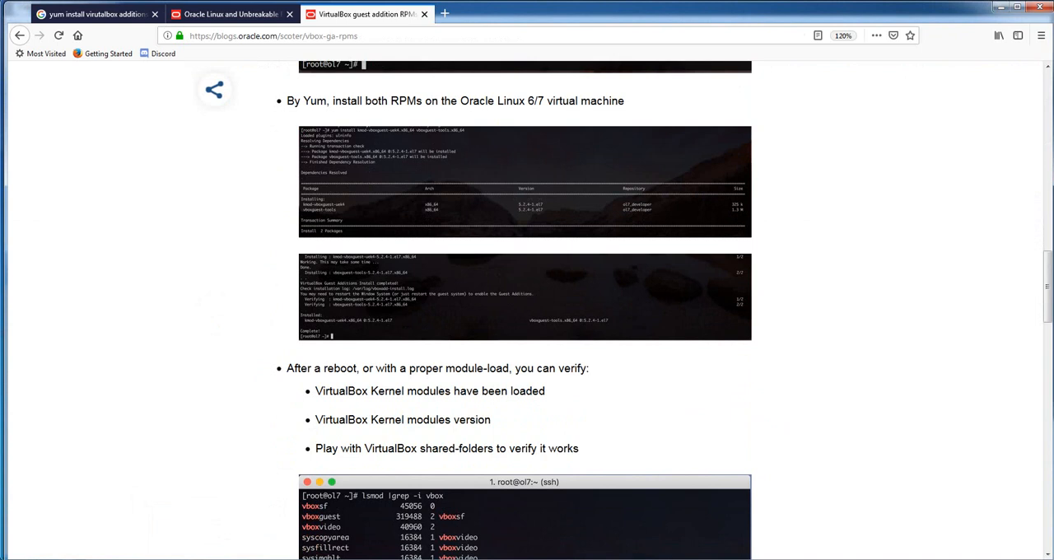
pyautogui.scroll(-4, 527, 329)
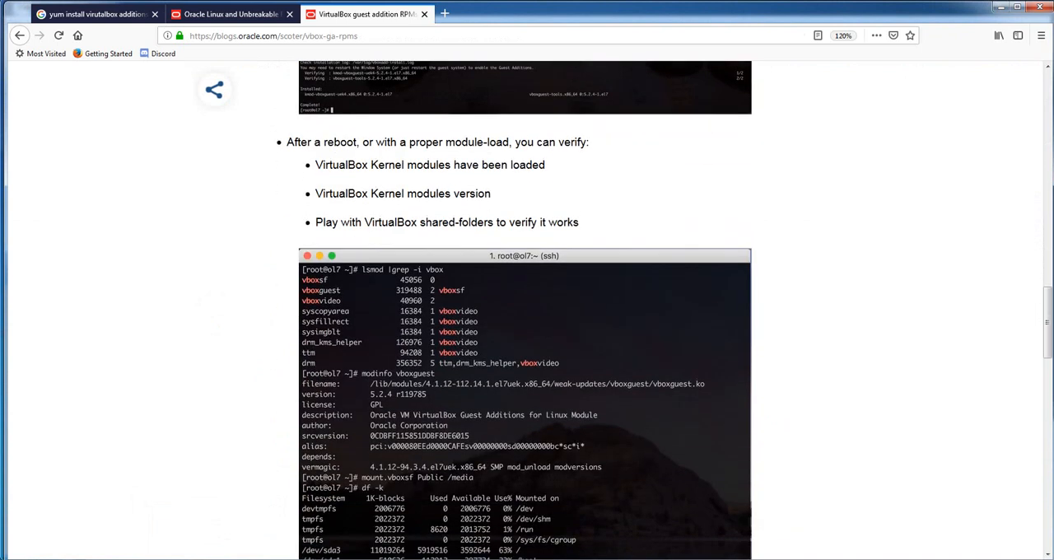
pyautogui.scroll(-3, 527, 330)
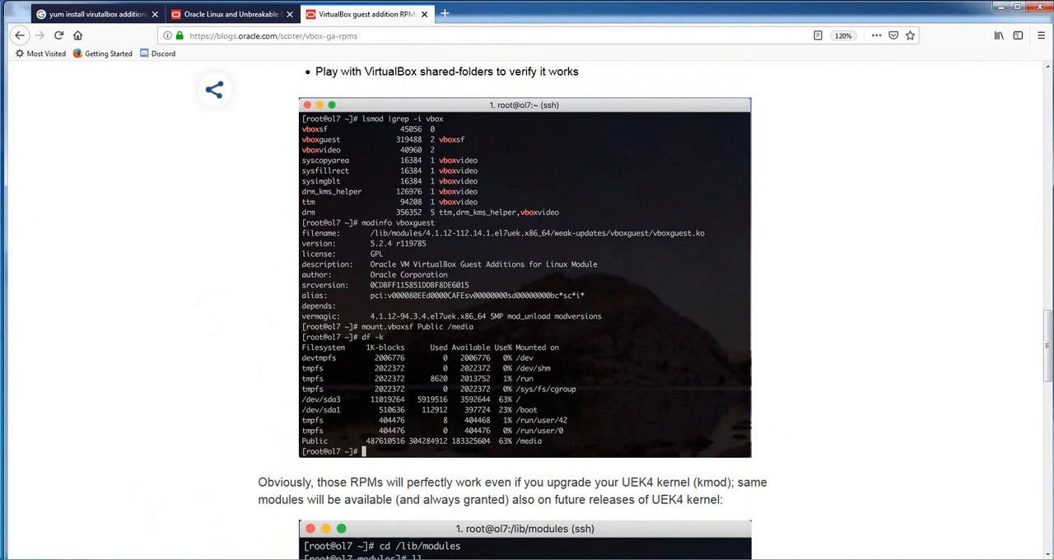
pyautogui.click(1000, 6)
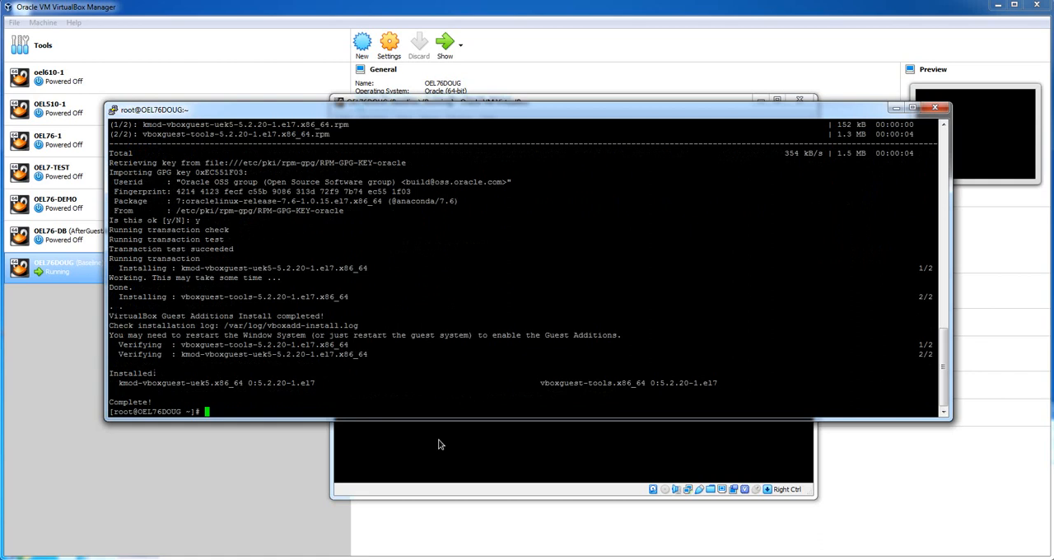
# Reboot the virtual machine with shutdown -r now, and dismiss the PuTTY connection error and the mouse pointer integration notice
pyautogui.write('shut')
pyautogui.write('down -r now')
pyautogui.press('Return')
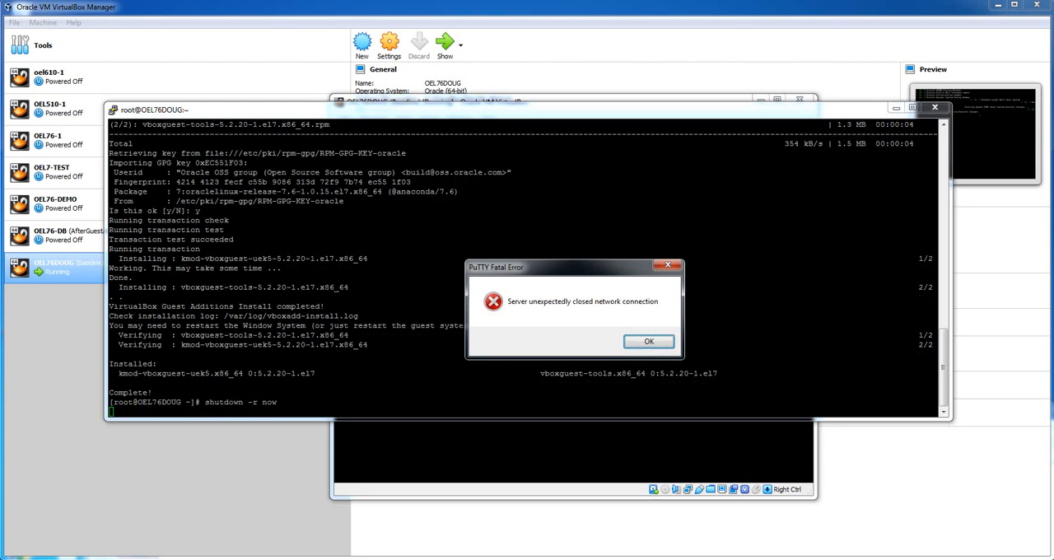
pyautogui.click(649, 341)
pyautogui.click(577, 453)
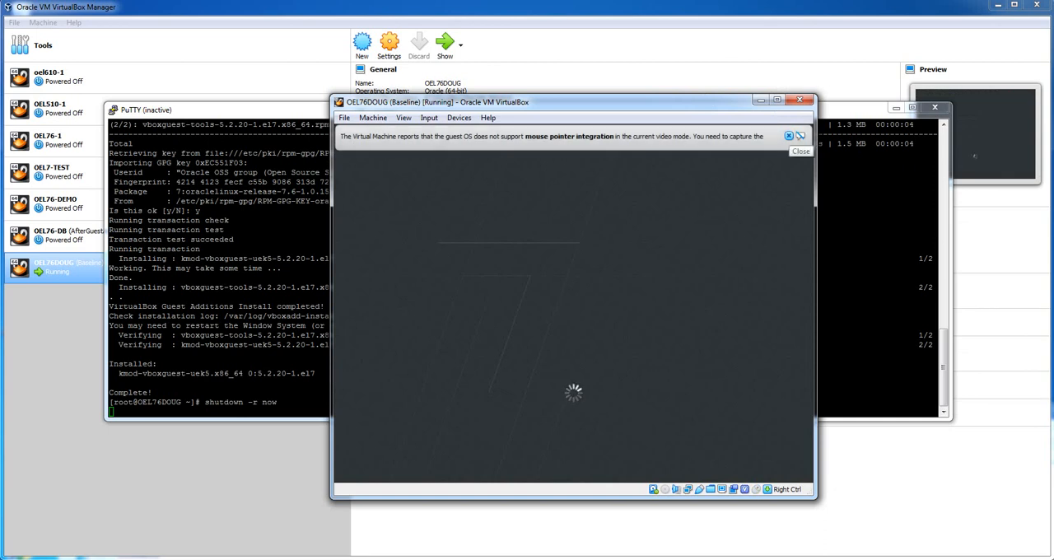
pyautogui.click(788, 136)
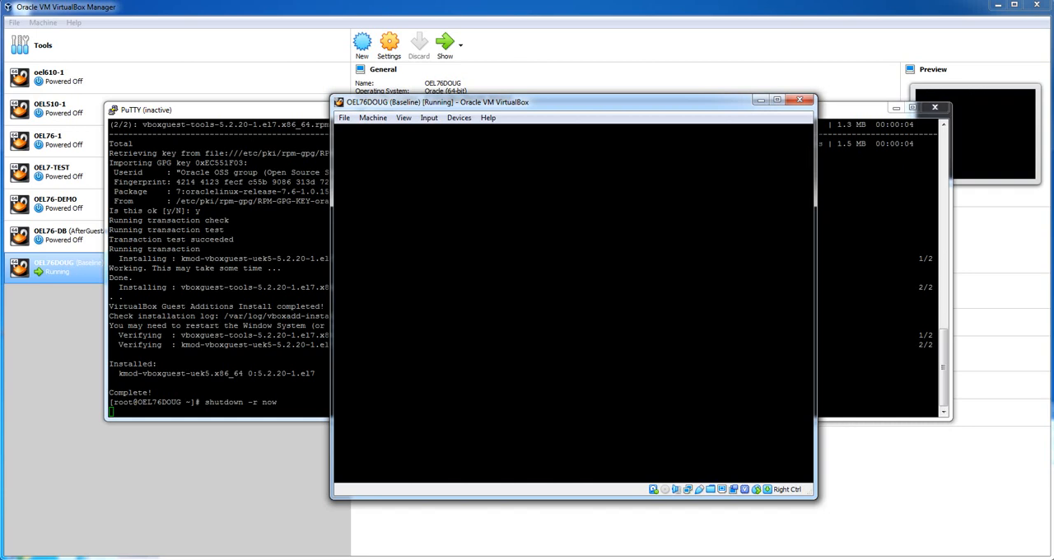
# Restart the inactive PuTTY session and log in as root with the account password
pyautogui.click(218, 263)
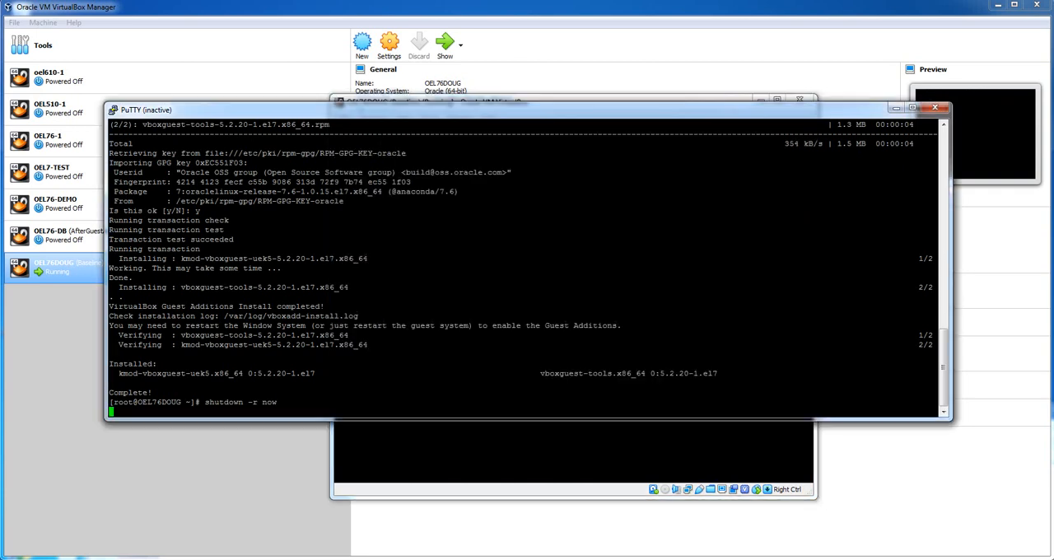
pyautogui.click(114, 109)
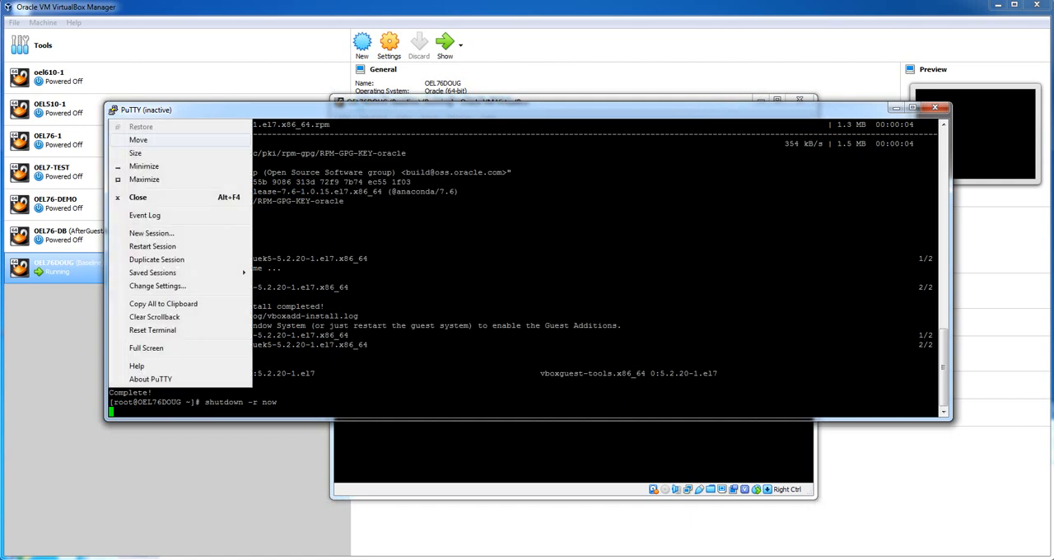
pyautogui.click(155, 246)
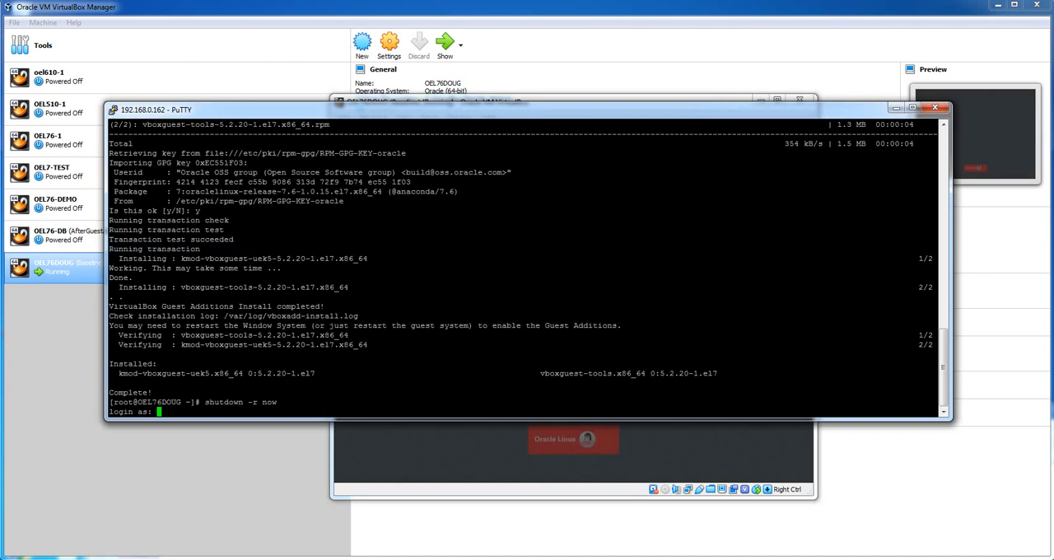
pyautogui.write('root')
pyautogui.press('Return')
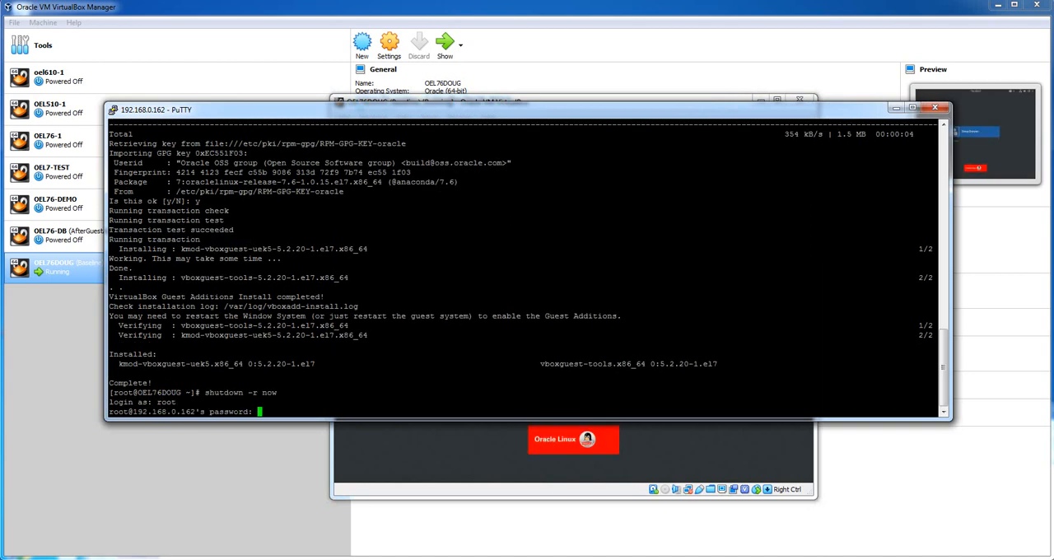
pyautogui.press('Return')
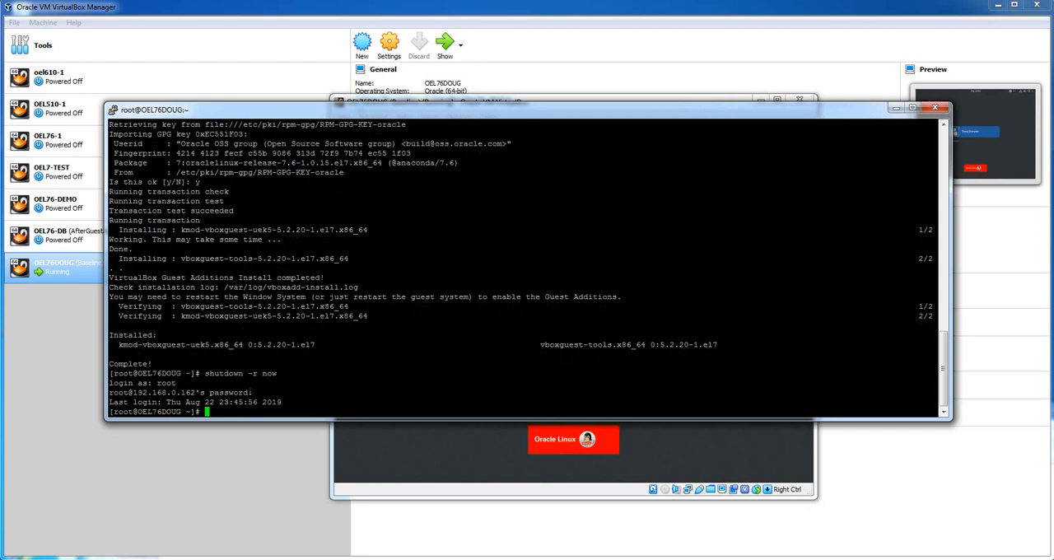
# Consult the verification commands in the VirtualBox guest addition RPMs article, and list the loaded VirtualBox kernel modules in PuTTY with lsmod | grep -i vbox
pyautogui.moveTo(272, 558)
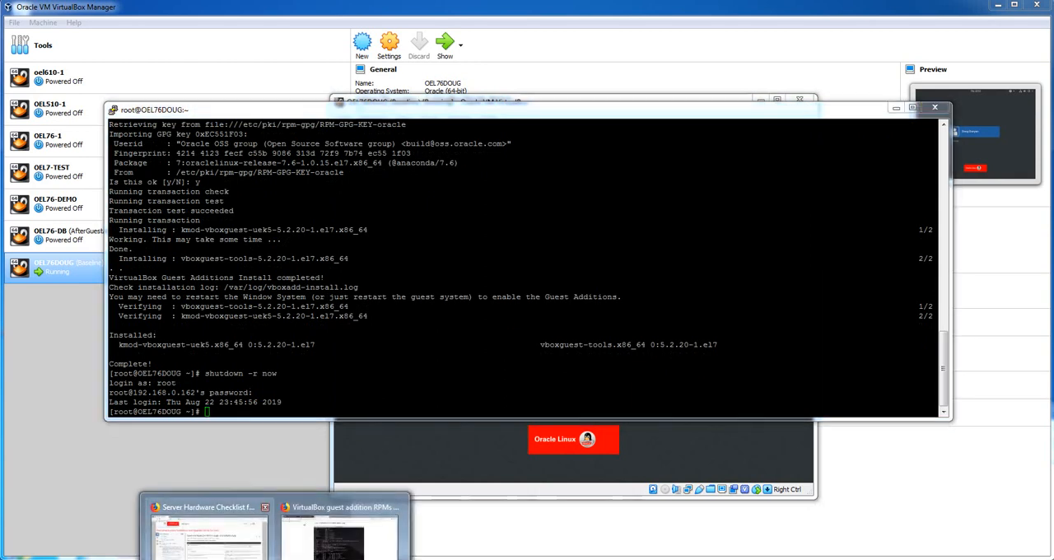
pyautogui.click(337, 535)
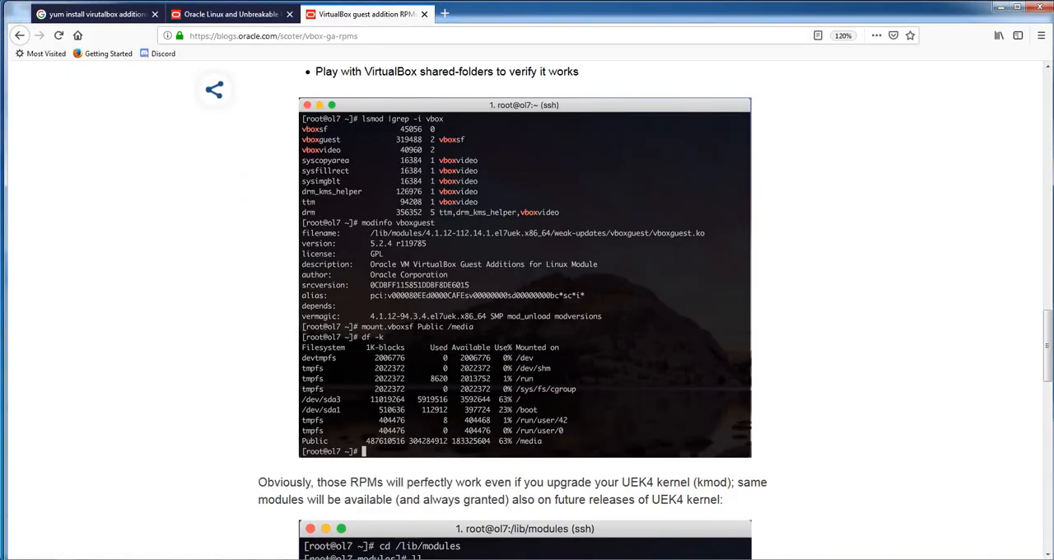
pyautogui.hotkey('alt', 'Tab')
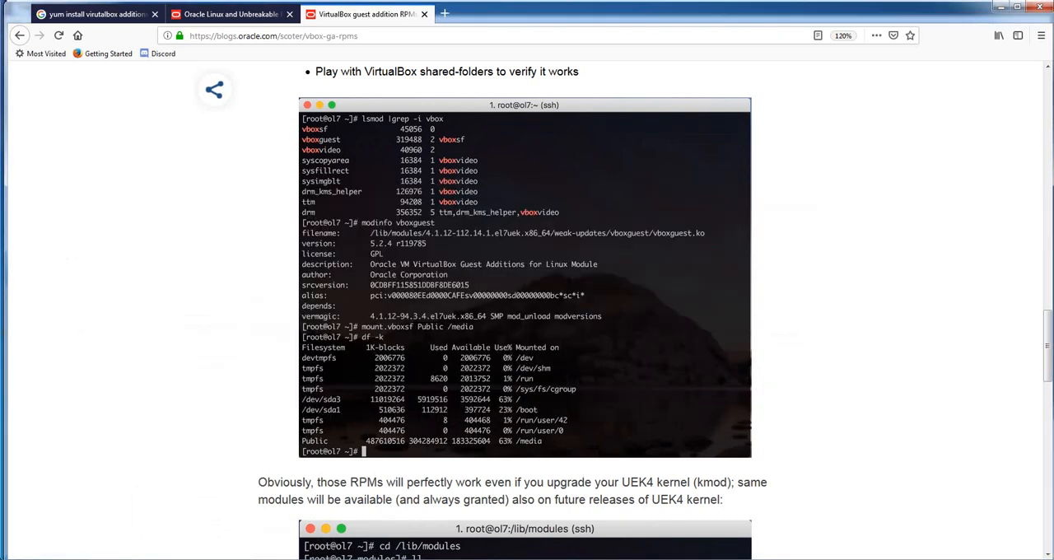
pyautogui.hotkey('alt', 'Tab')
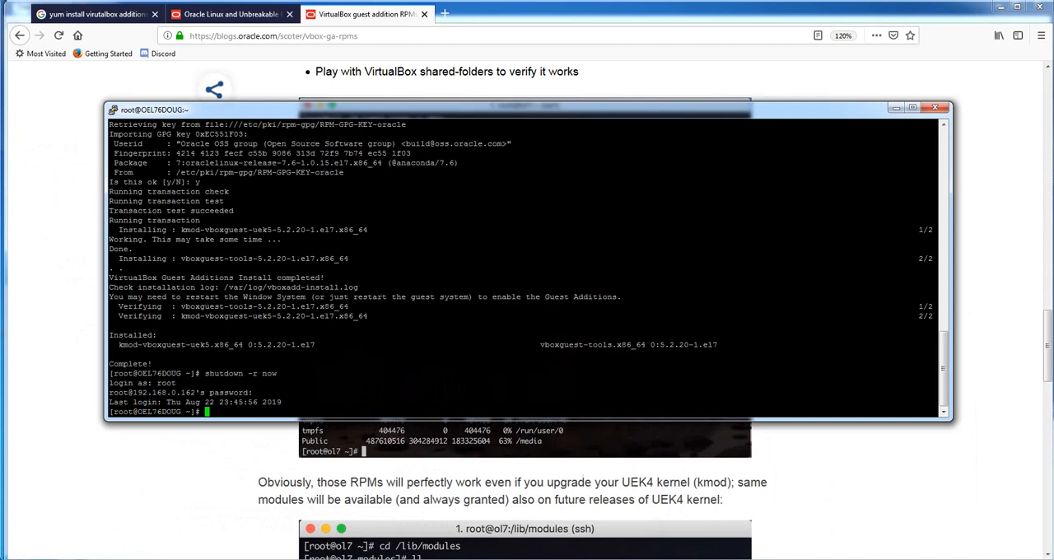
pyautogui.write('lsmod | grep -i vbox')
pyautogui.press('Return')
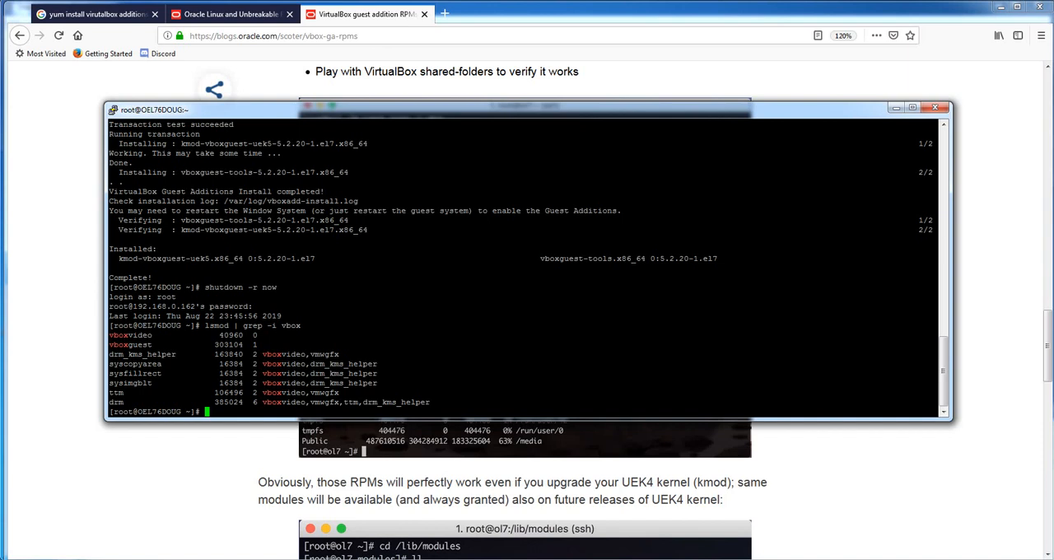
# Show the details of the vboxguest kernel module with modinfo vboxguest
pyautogui.write('modinfo')
pyautogui.doubleClick(130, 345)
pyautogui.rightClick(131, 345)
pyautogui.press('Return')
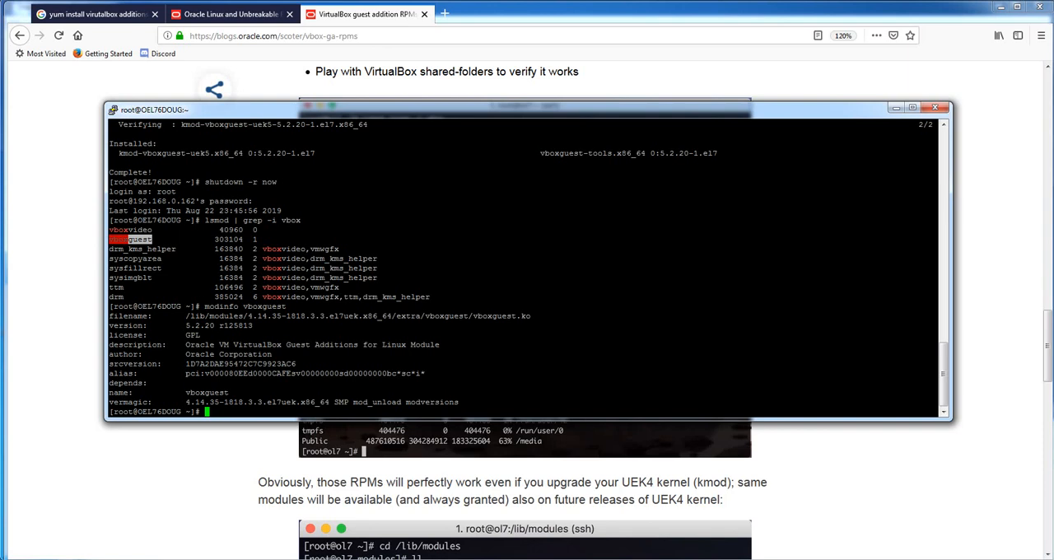
# Recheck the mount example in the blog article, and try to mount the share in PuTTY with mount cdrive_temp /media
pyautogui.hotkey('alt', 'Tab')
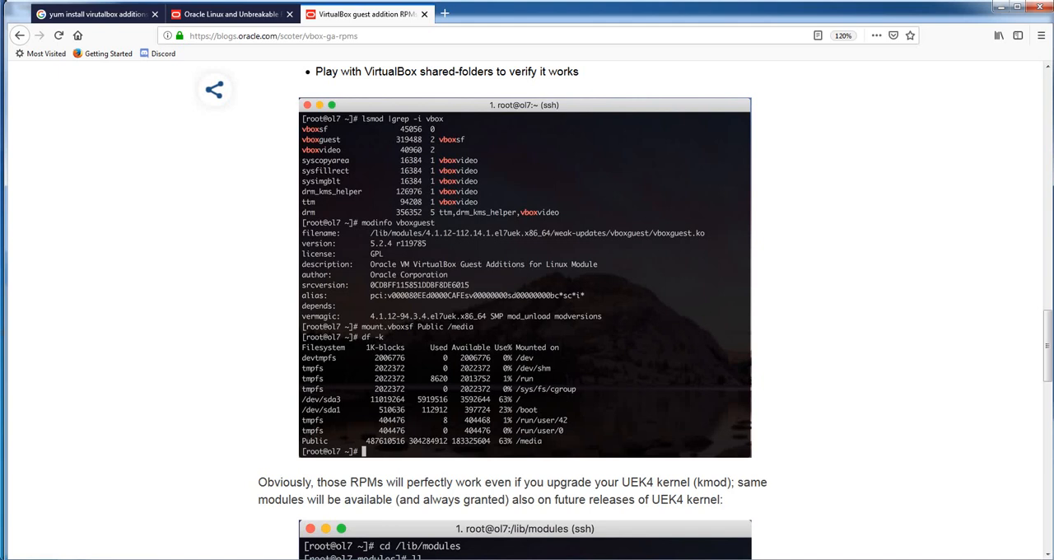
pyautogui.click(332, 558)
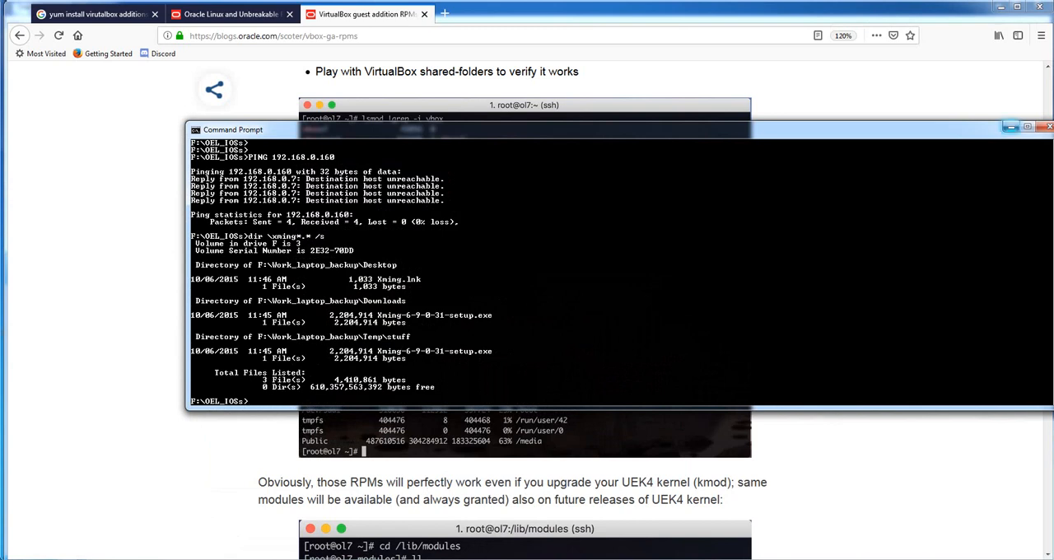
pyautogui.click(1011, 127)
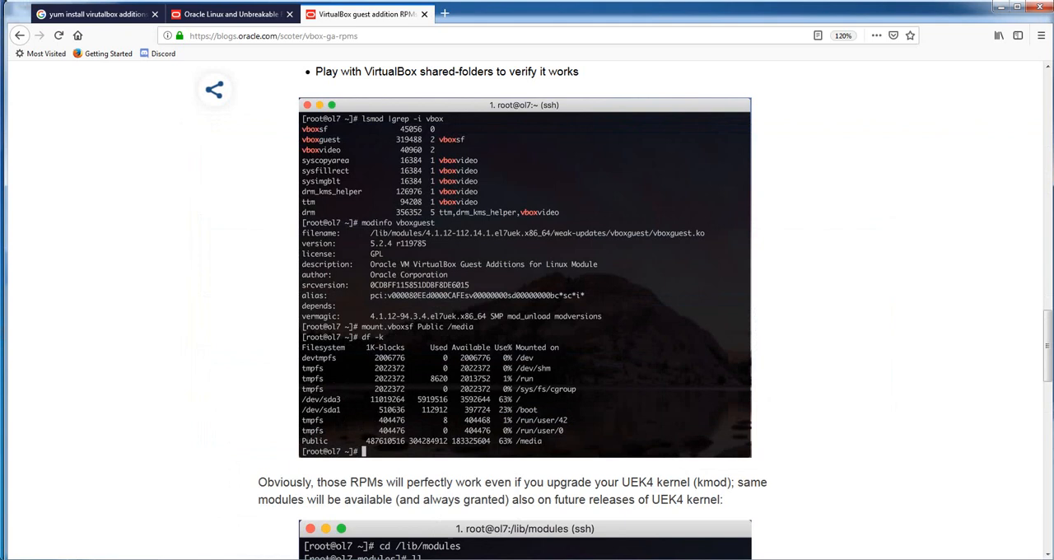
pyautogui.hotkey('alt', 'Tab')
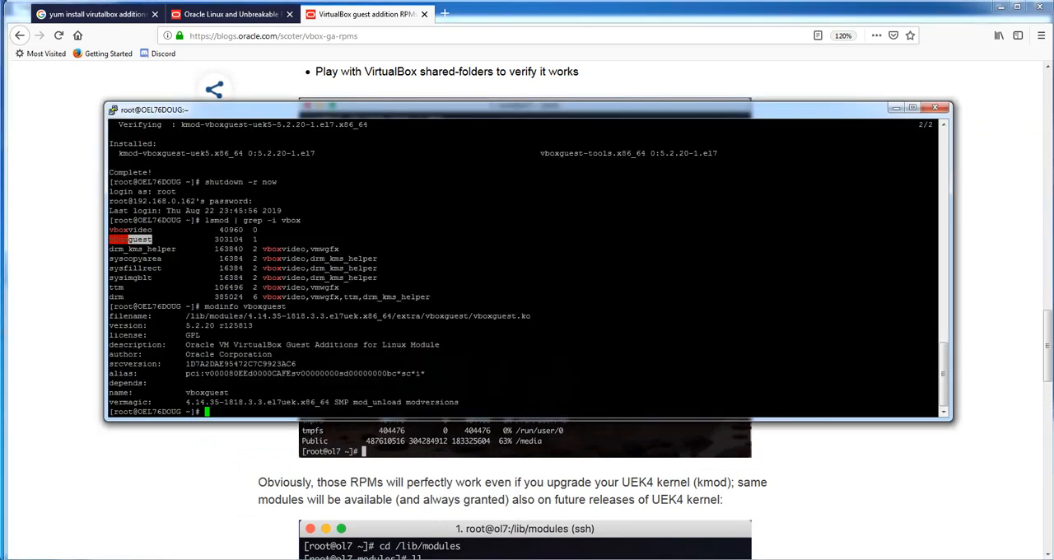
pyautogui.write('mount')
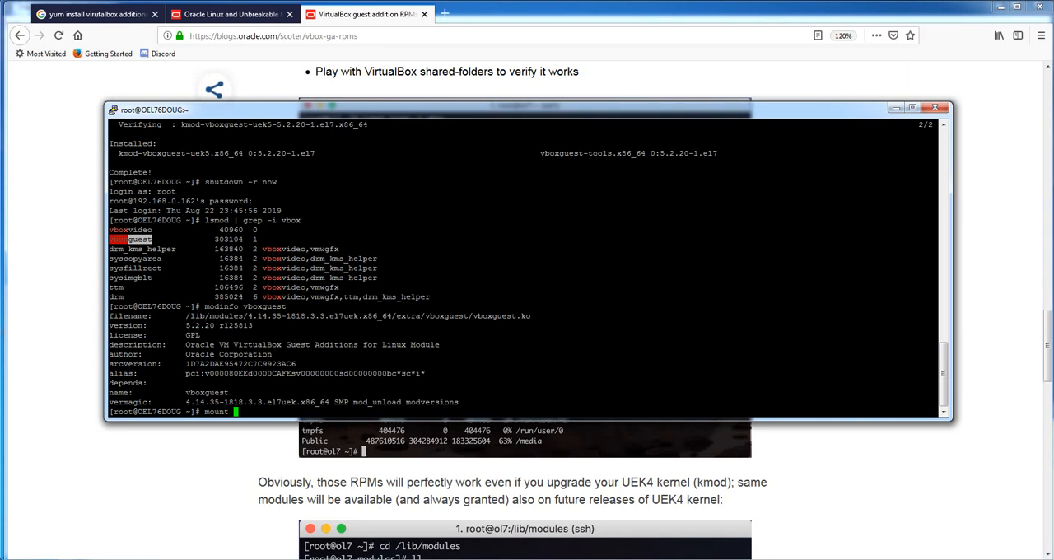
pyautogui.write('cdrive_temp /media')
pyautogui.press('Return')
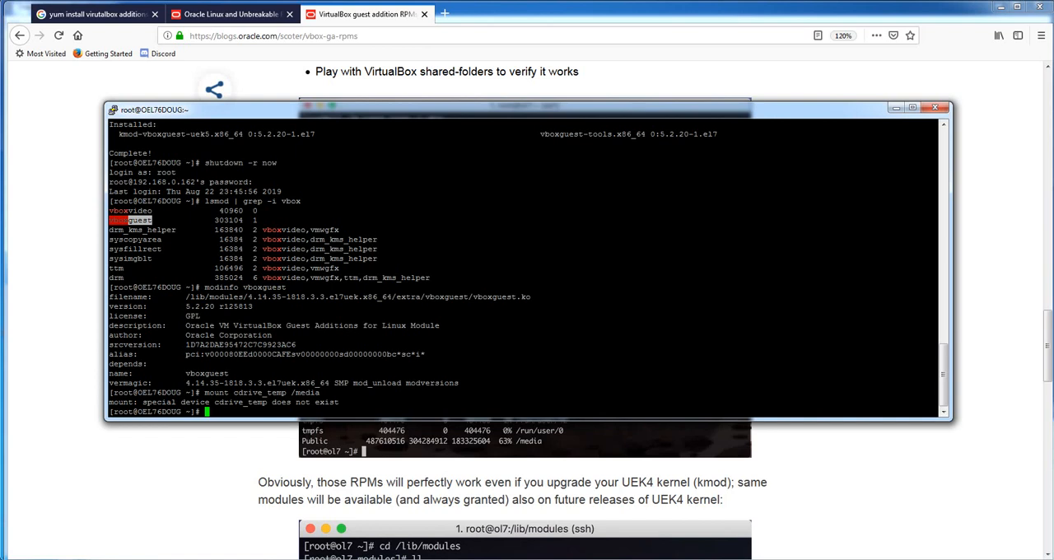
# Enable auto-mount for the C:\Temp shared folder in the OEL76DOUG virtual machine's settings, and save the settings
pyautogui.hotkey('alt', 'Tab')
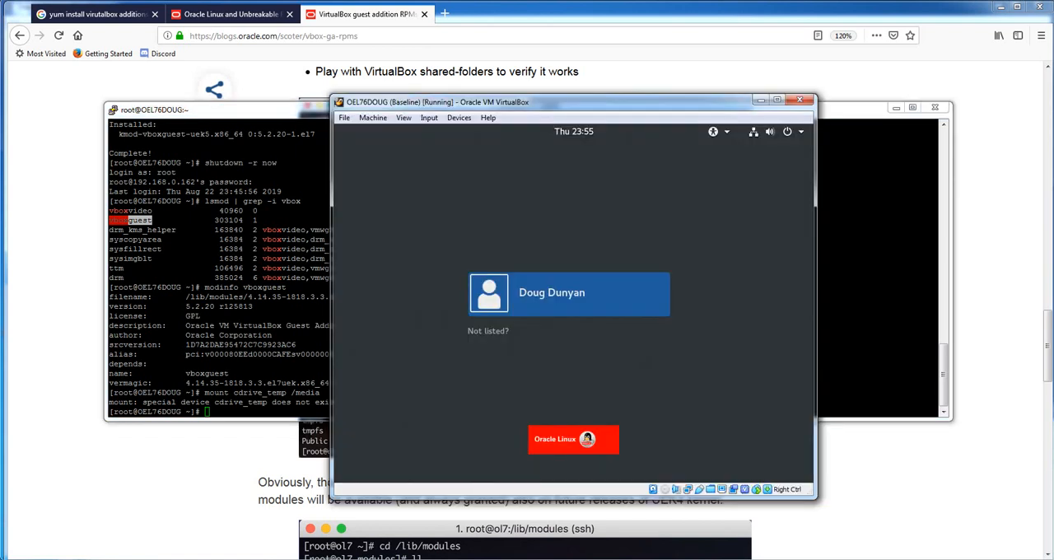
pyautogui.click(458, 118)
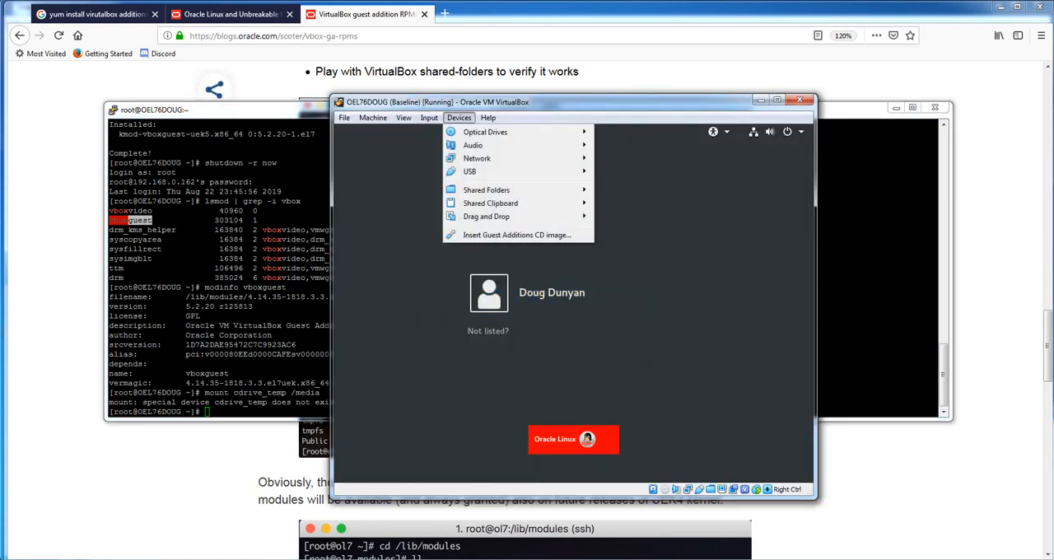
pyautogui.moveTo(494, 190)
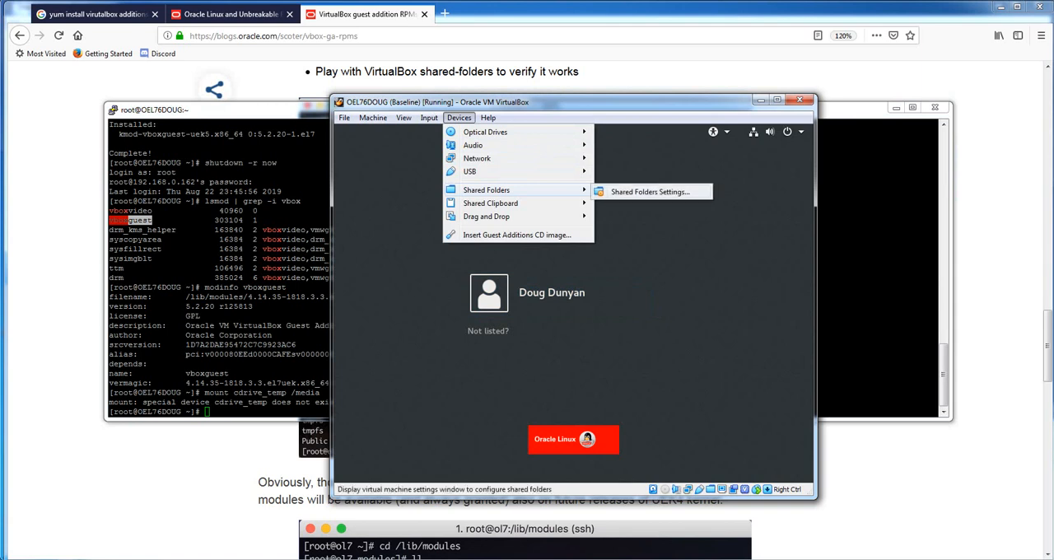
pyautogui.click(650, 192)
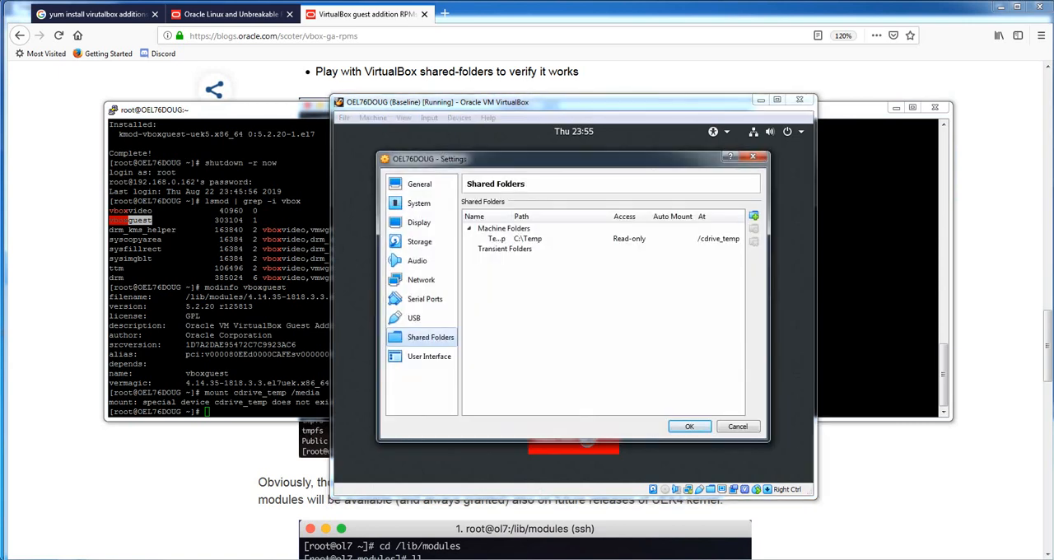
pyautogui.click(544, 238)
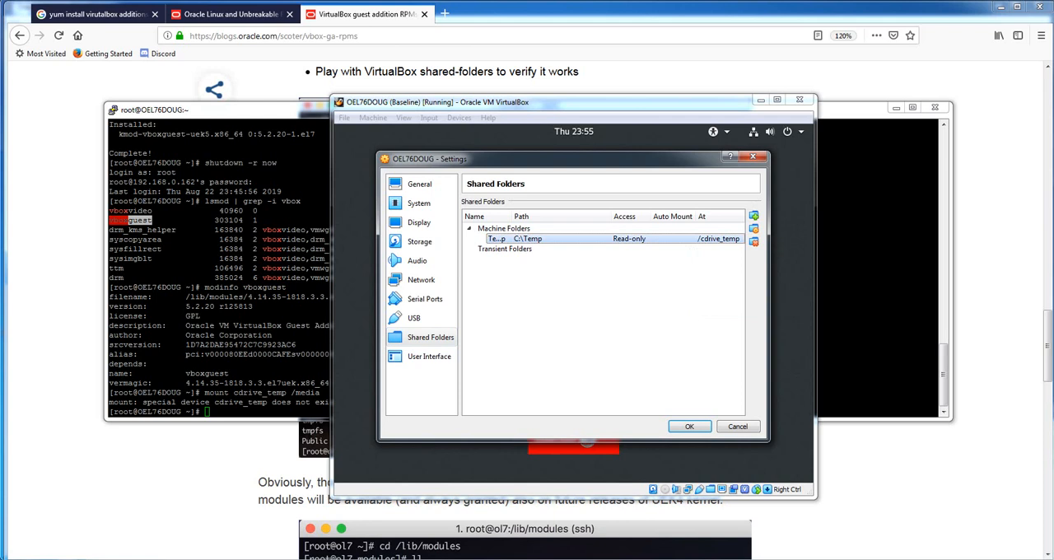
pyautogui.rightClick(668, 240)
pyautogui.click(717, 247)
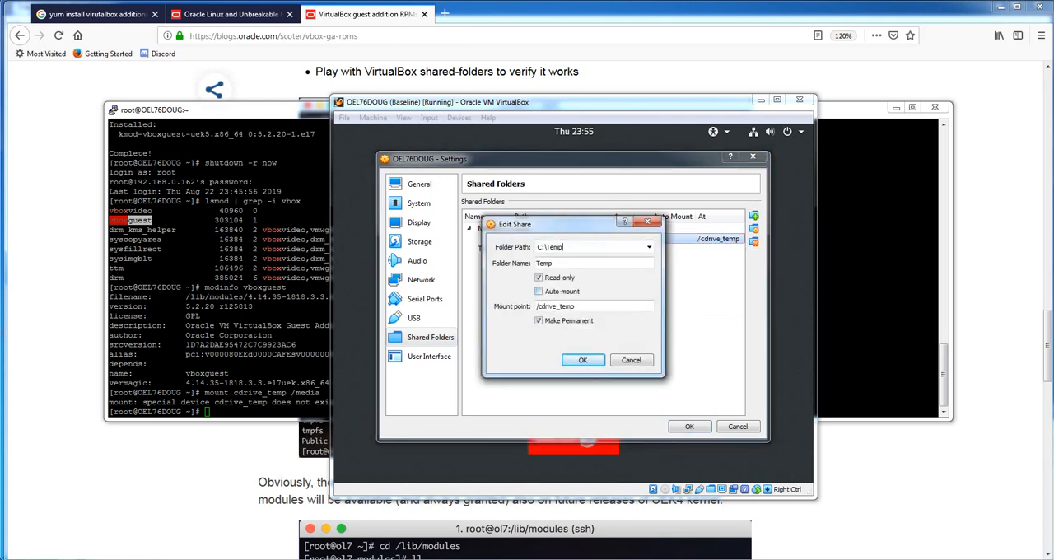
pyautogui.click(539, 291)
pyautogui.click(582, 360)
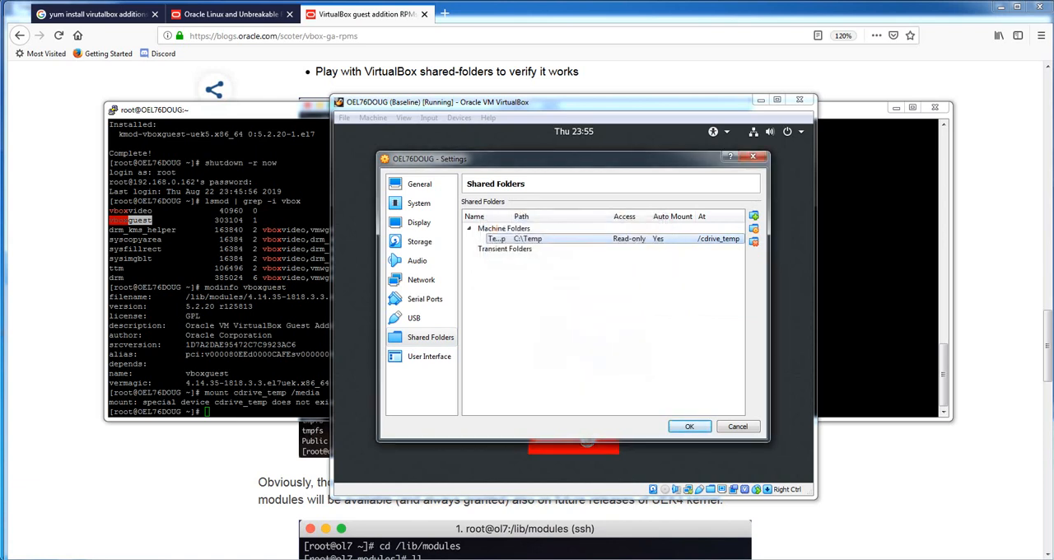
pyautogui.click(689, 426)
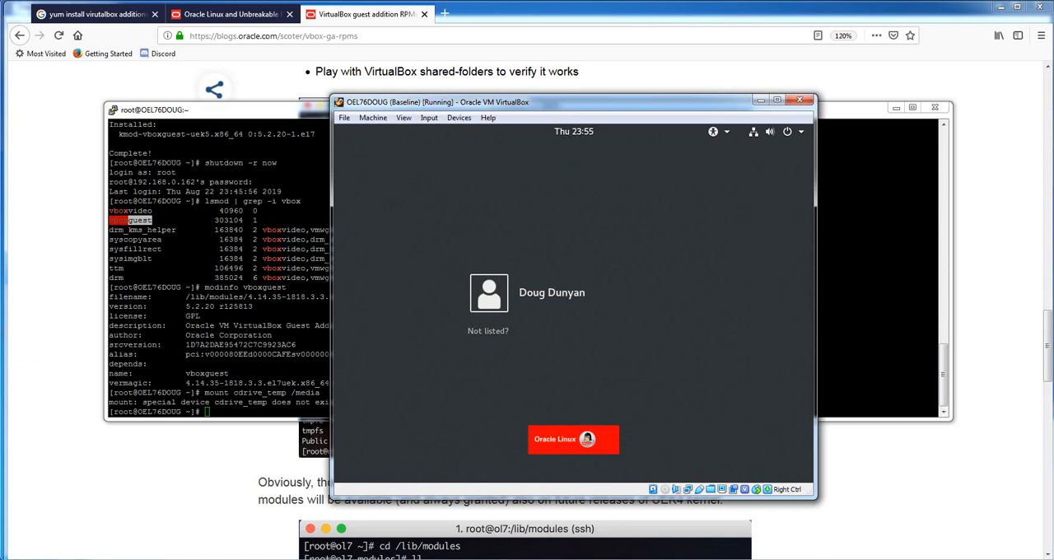
# Retry the mount cdrive_temp /media command in the PuTTY session
pyautogui.click(247, 346)
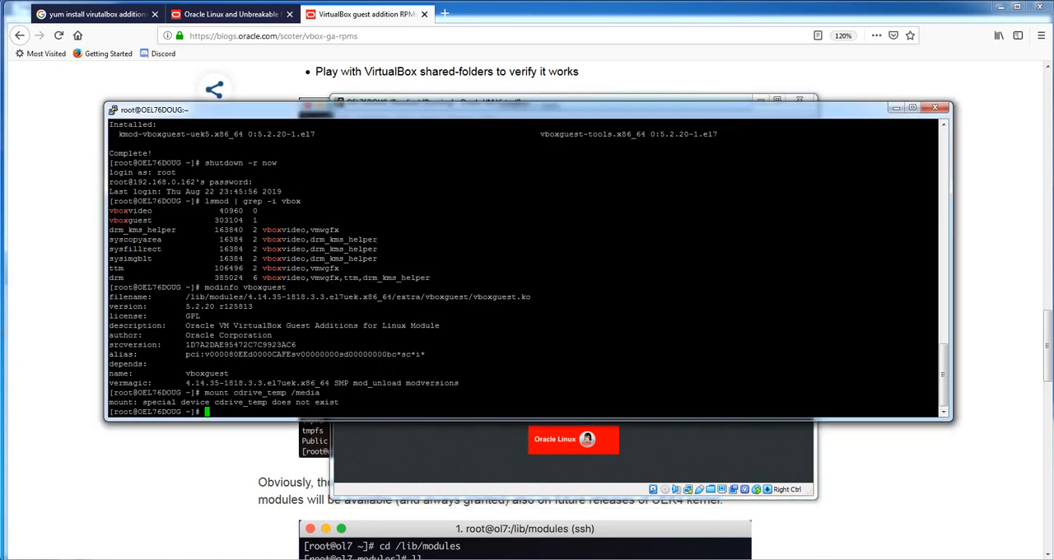
pyautogui.press('Up')
pyautogui.press('Return')
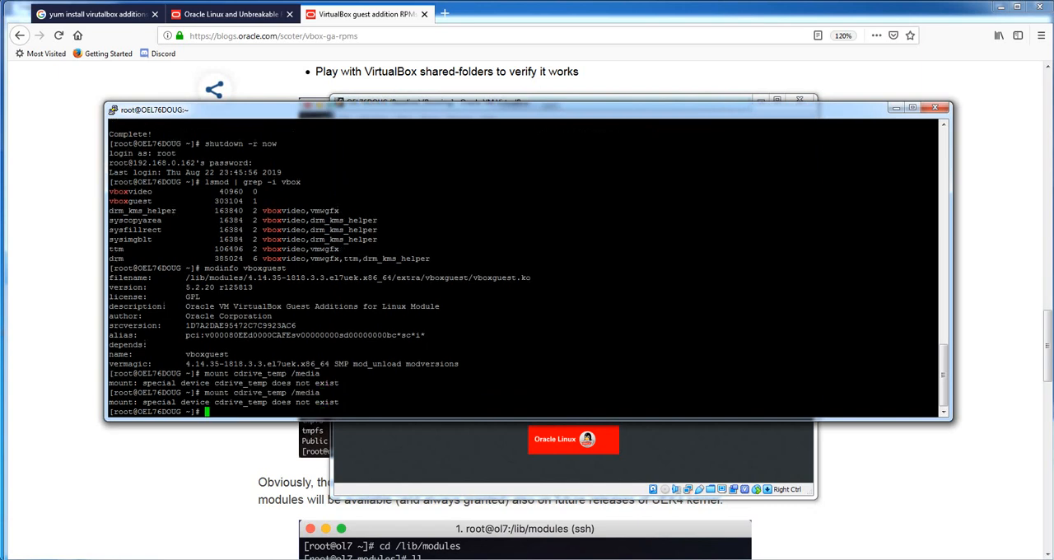
# Sign in to the OEL76DOUG virtual machine's graphical desktop as the unlisted user root with the account password
pyautogui.hotkey('alt', 'Tab')
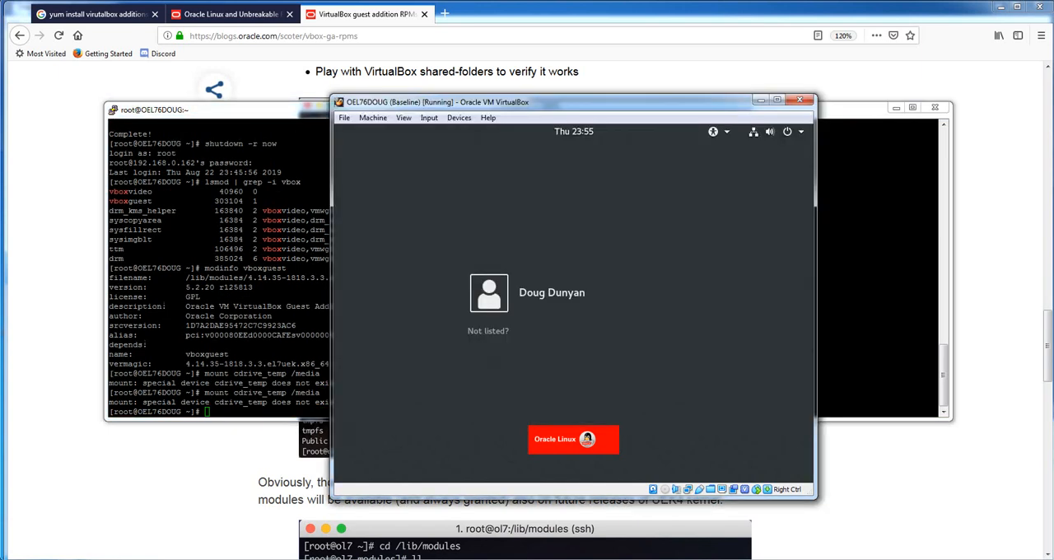
pyautogui.click(488, 330)
pyautogui.write('root')
pyautogui.press('Return')
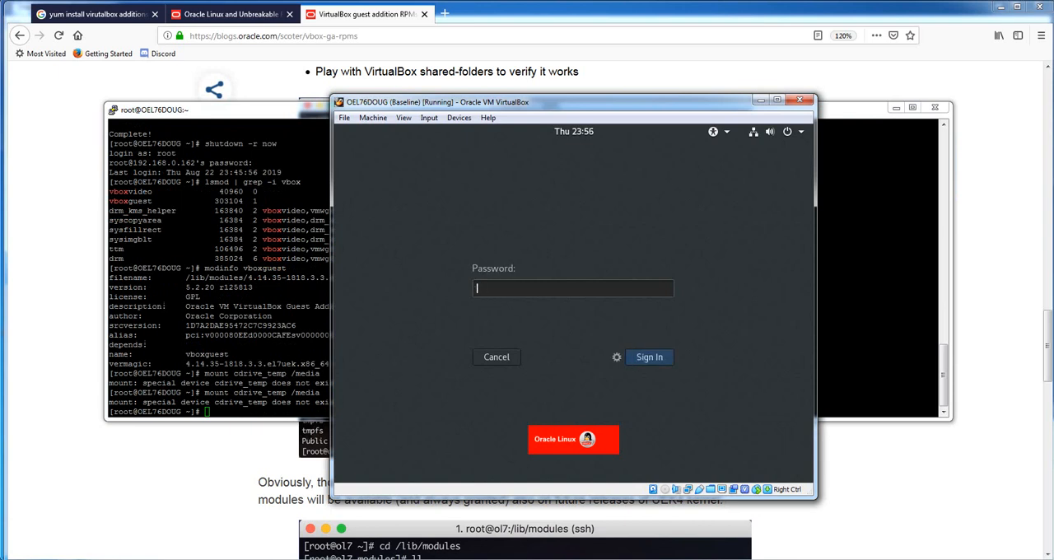
pyautogui.write('*****')
pyautogui.press('Return')
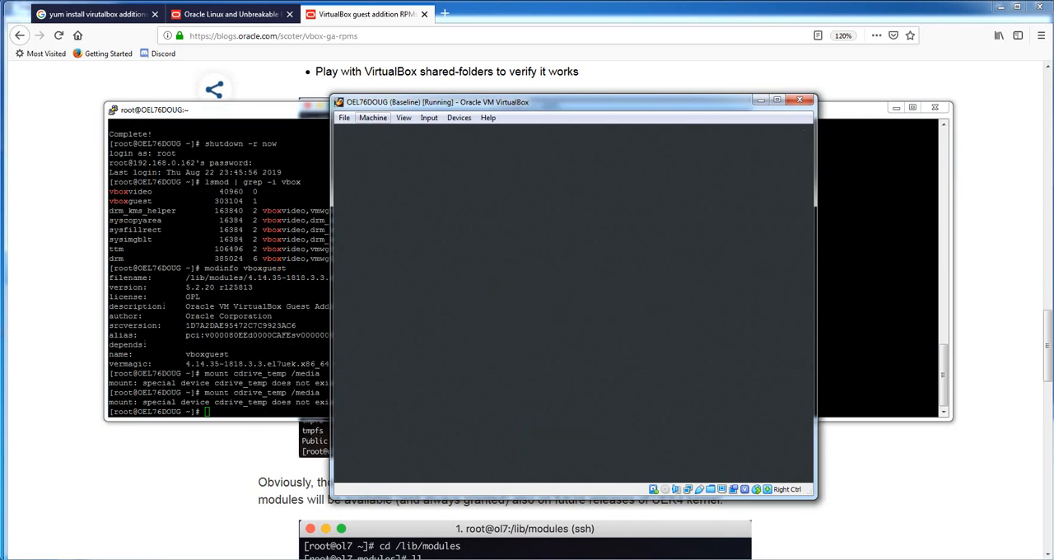
pyautogui.click(373, 118)
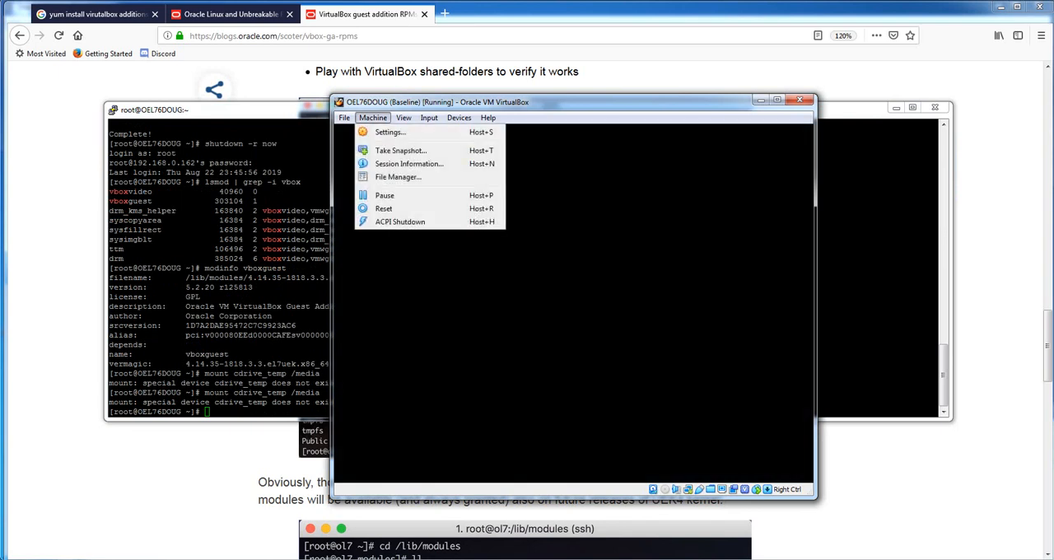
pyautogui.moveTo(403, 117)
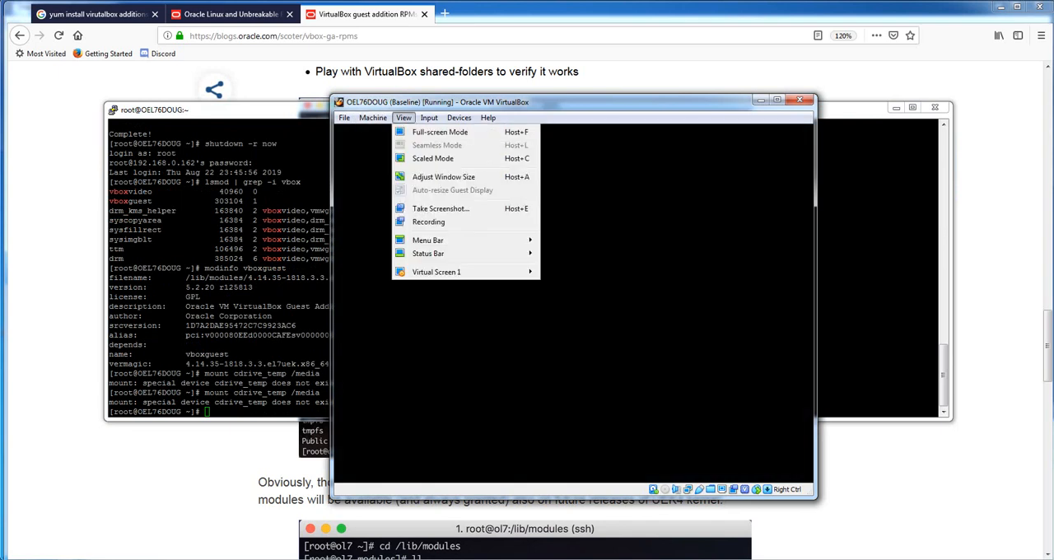
pyautogui.press('Right')
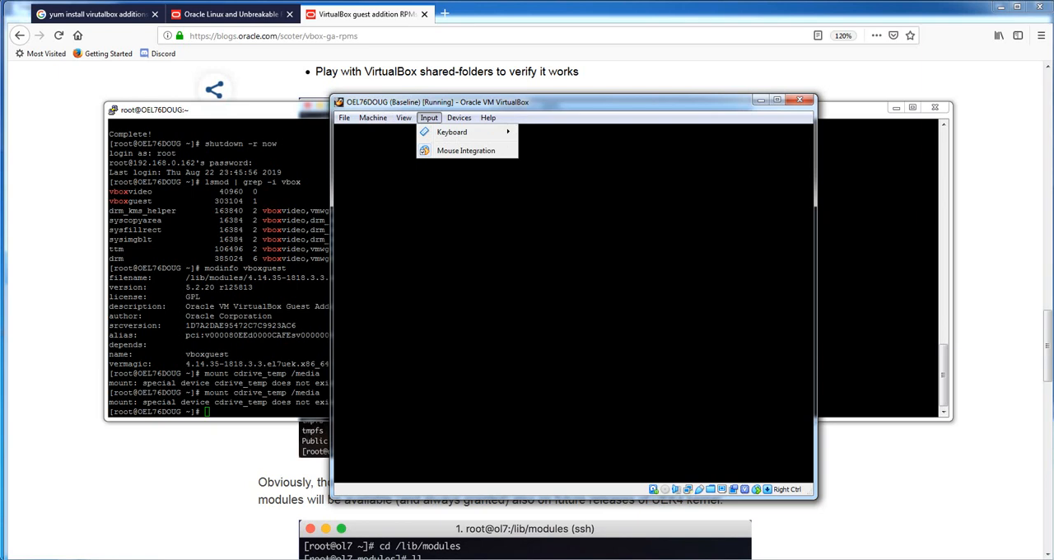
pyautogui.press('Right')
pyautogui.press('Down')
pyautogui.press('Right')
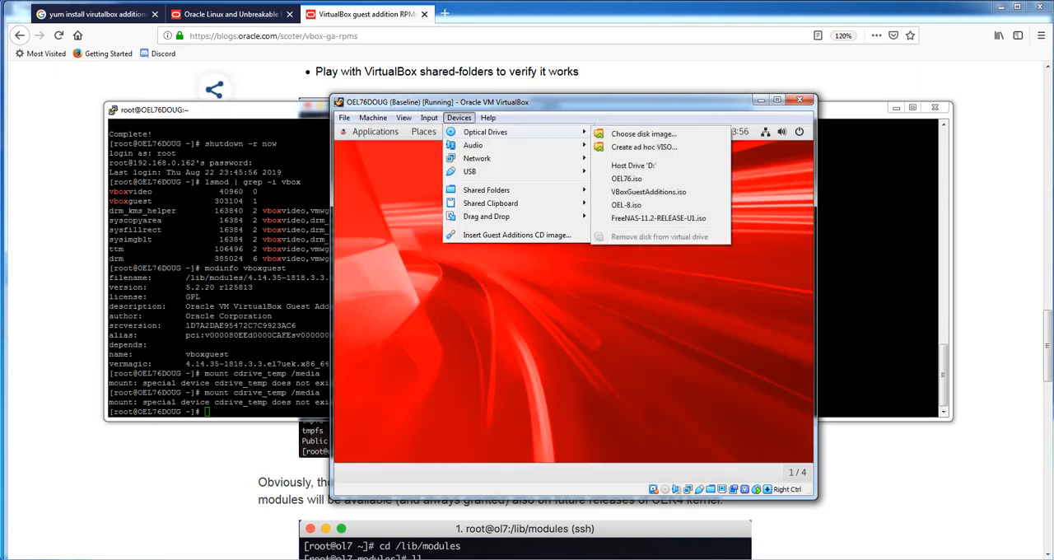
pyautogui.moveTo(477, 159)
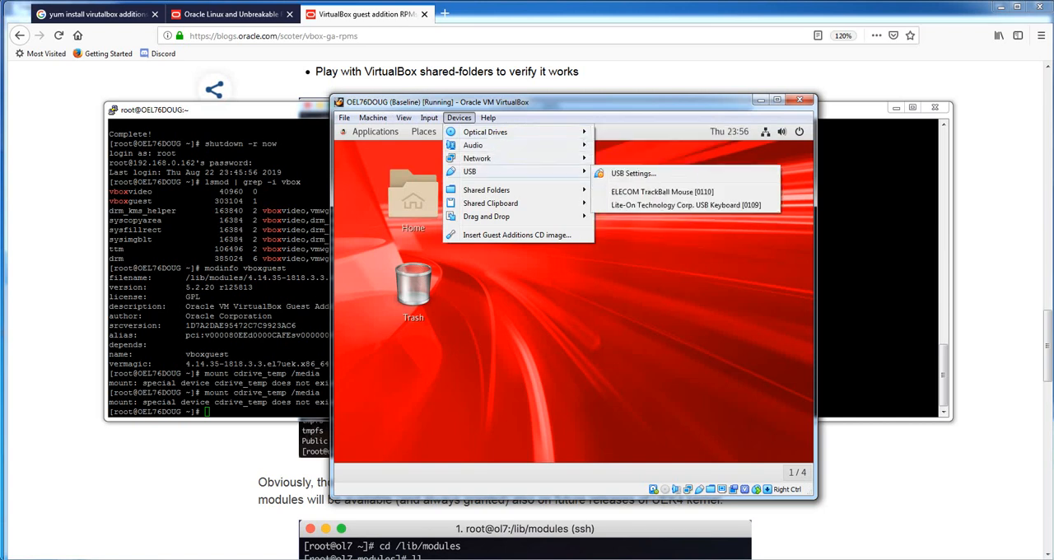
pyautogui.moveTo(486, 190)
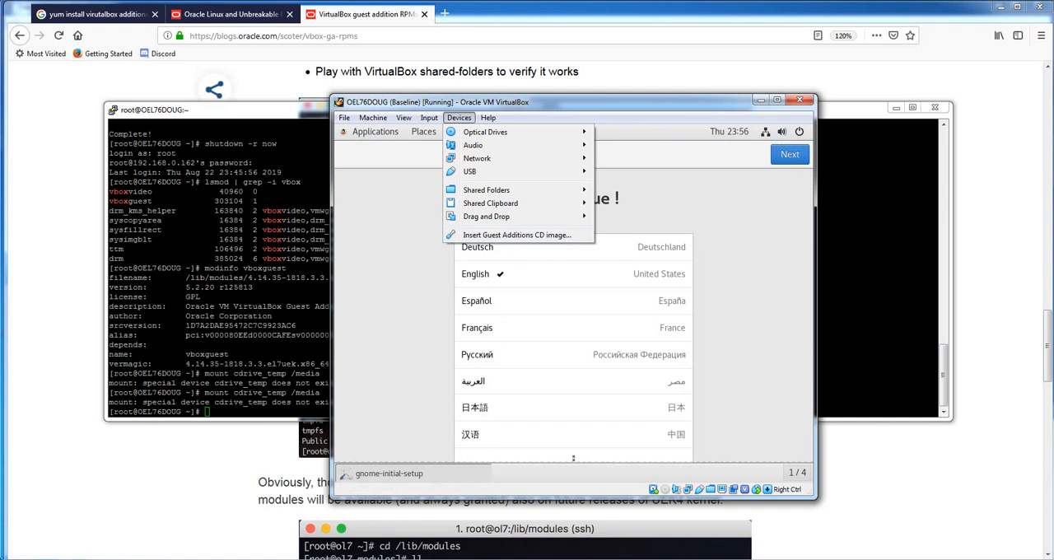
# Advance the guest's initial setup to the Online Accounts page, keeping English (United States) and the other default choices
pyautogui.click(789, 154)
pyautogui.click(789, 154)
pyautogui.click(790, 154)
pyautogui.click(790, 154)
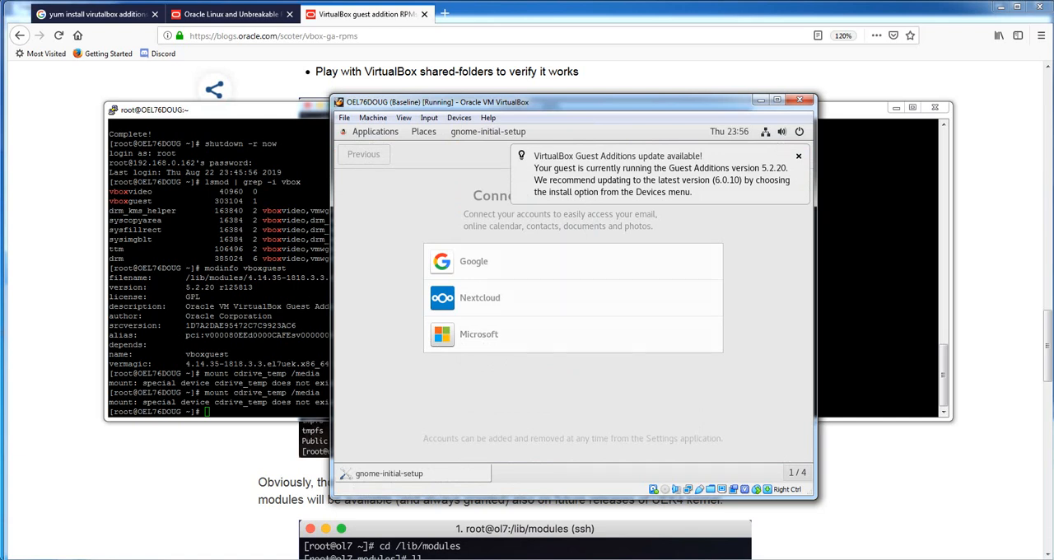
# Insert the Guest Additions CD image into the virtual machine, and skip connecting online accounts in the initial setup
pyautogui.click(459, 118)
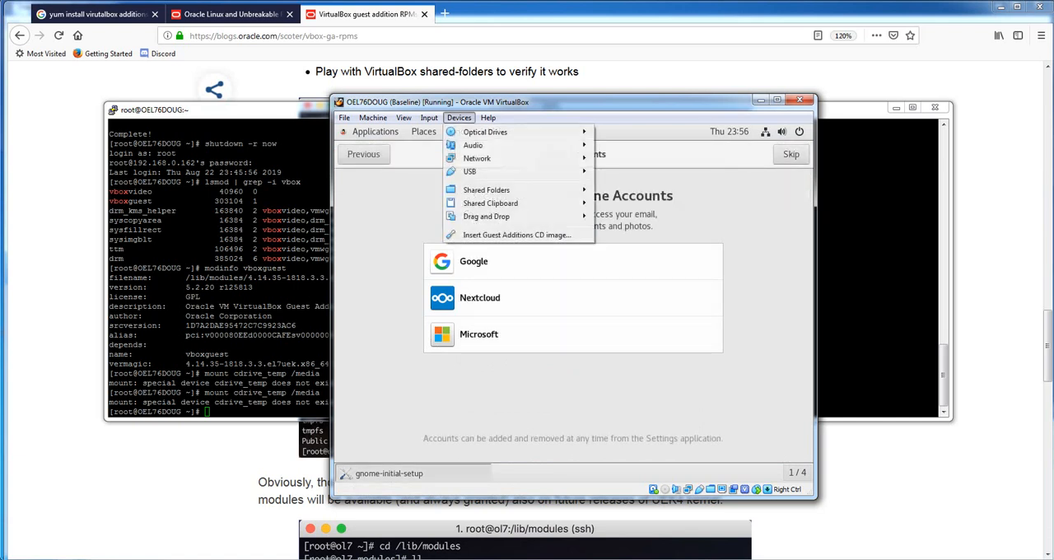
pyautogui.click(517, 235)
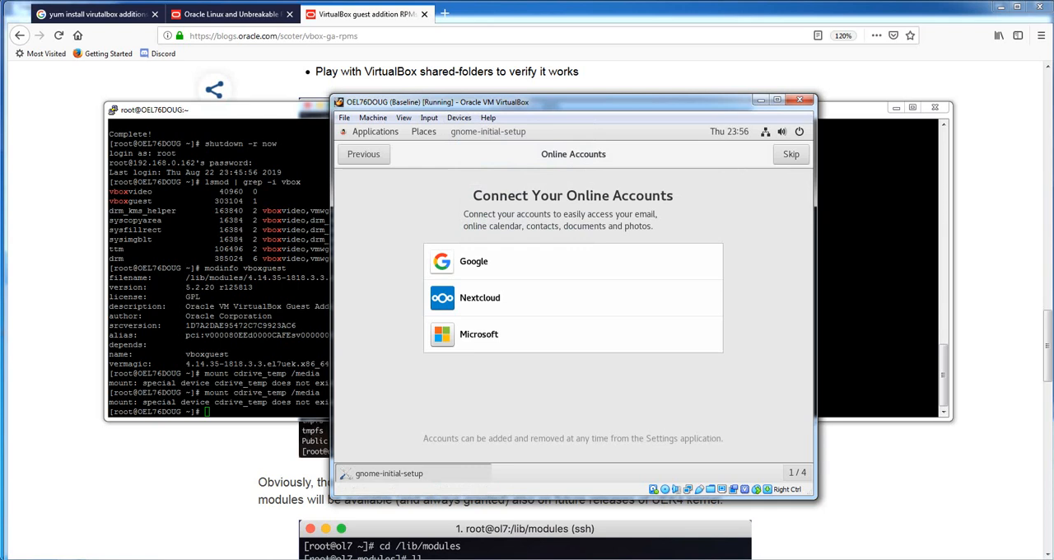
pyautogui.click(792, 154)
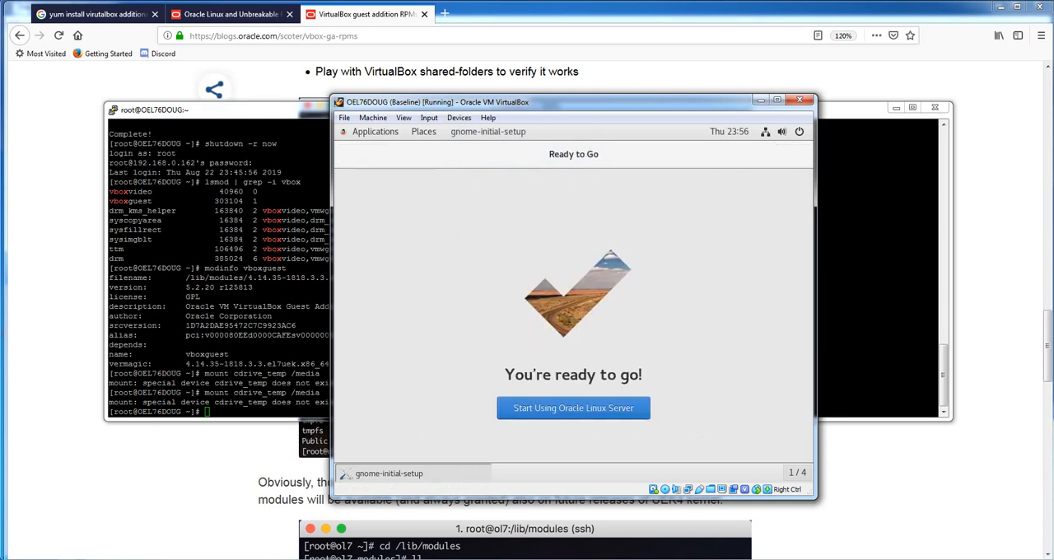
# Finish the guest's initial setup by starting to use Oracle Linux Server, and close the Help window
pyautogui.click(574, 408)
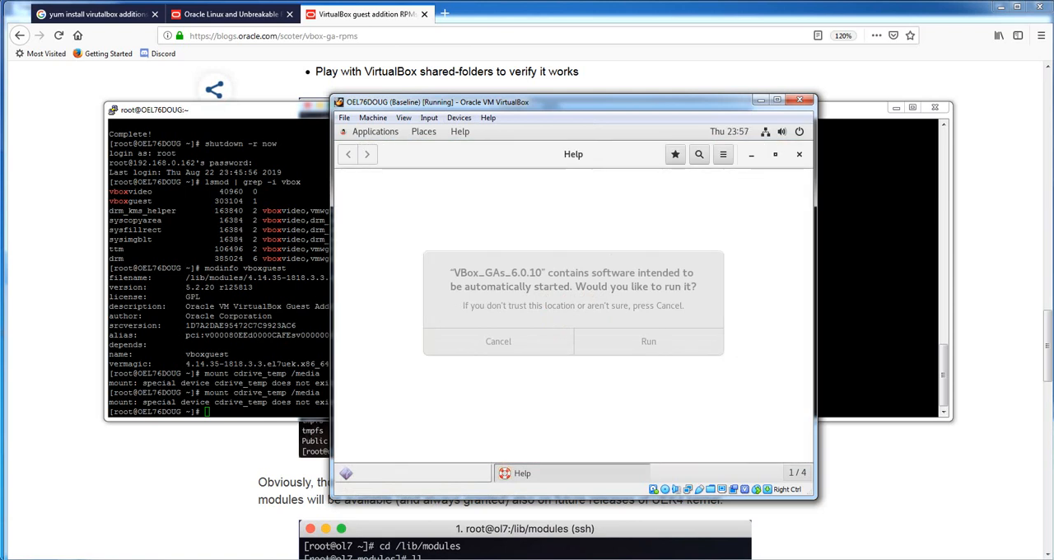
pyautogui.click(798, 154)
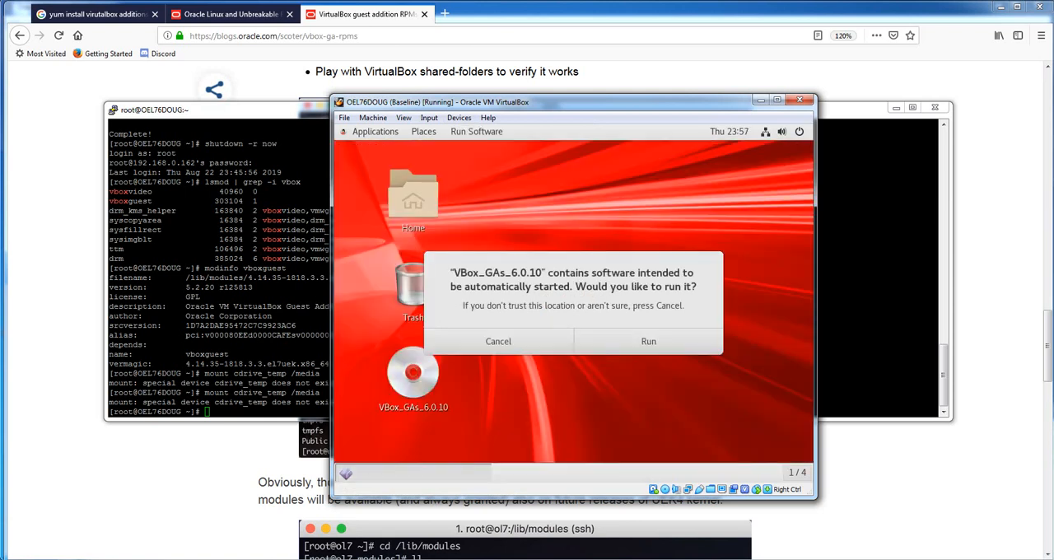
# Run the VBox_GAs_6.0.10 autostart installer, answer no to continuing the installation, and close its terminal
pyautogui.click(648, 341)
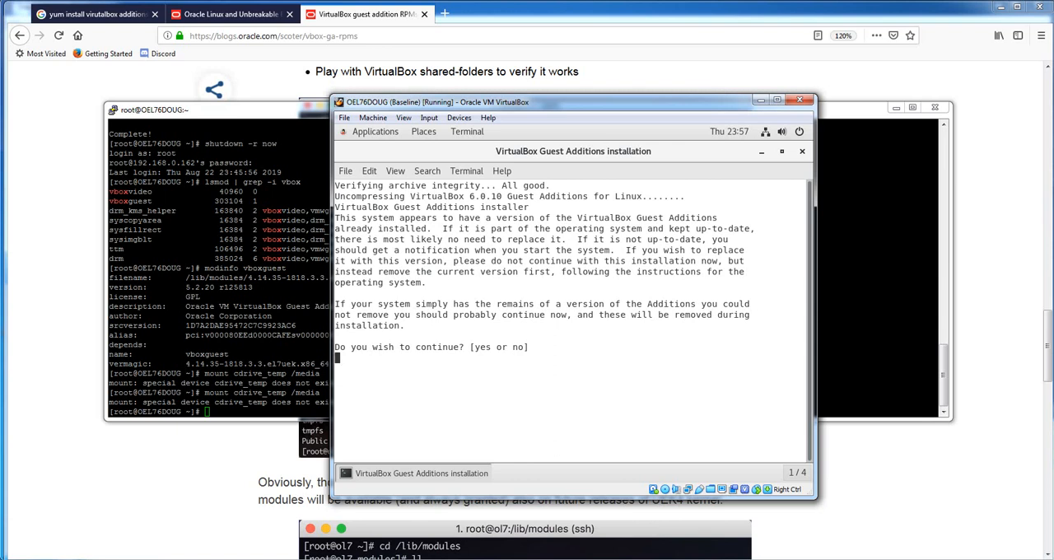
pyautogui.write('no')
pyautogui.press('Return')
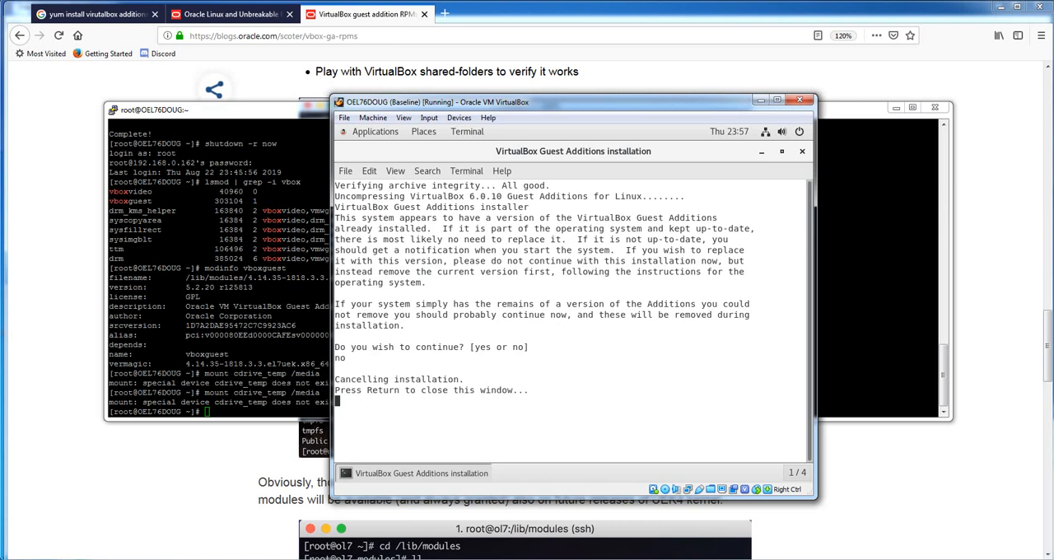
pyautogui.press('Return')
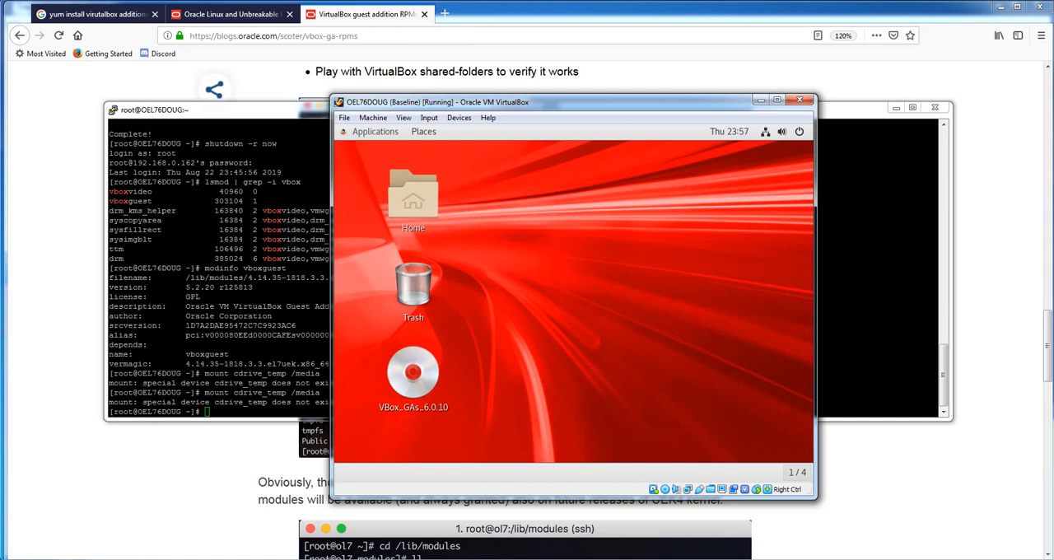
# Power off the virtual machine from its graphical desktop and dismiss the PuTTY connection error
pyautogui.click(798, 132)
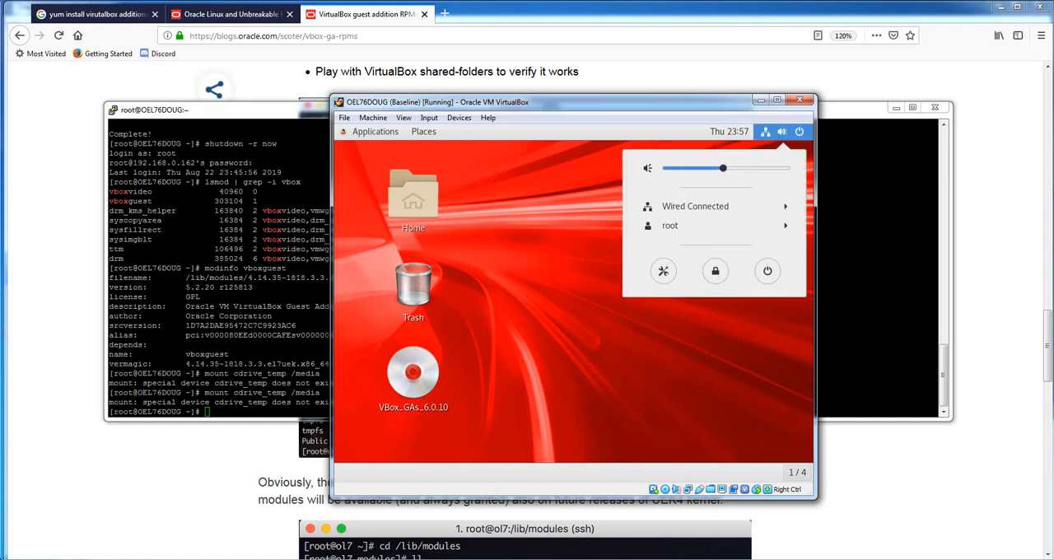
pyautogui.click(767, 270)
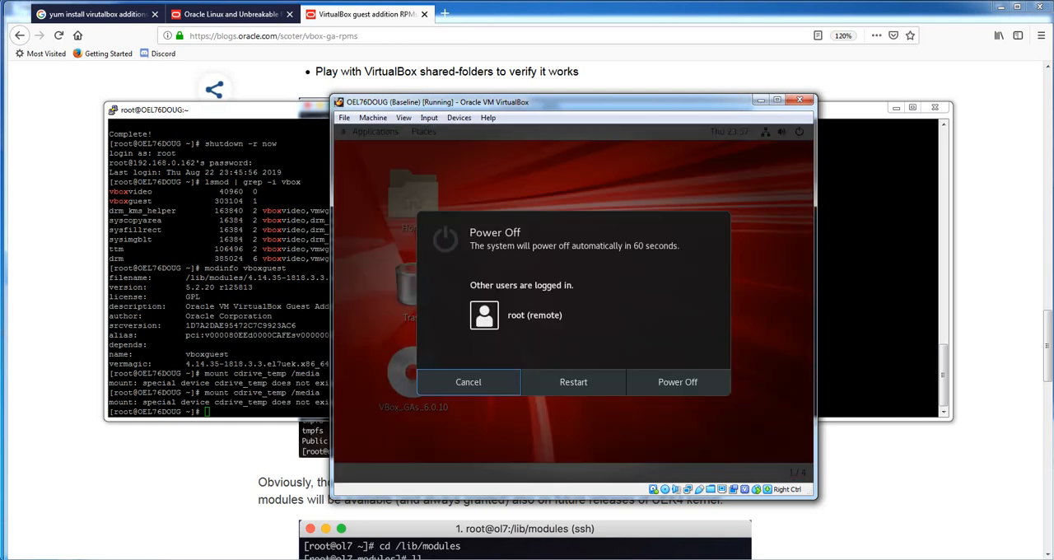
pyautogui.click(678, 382)
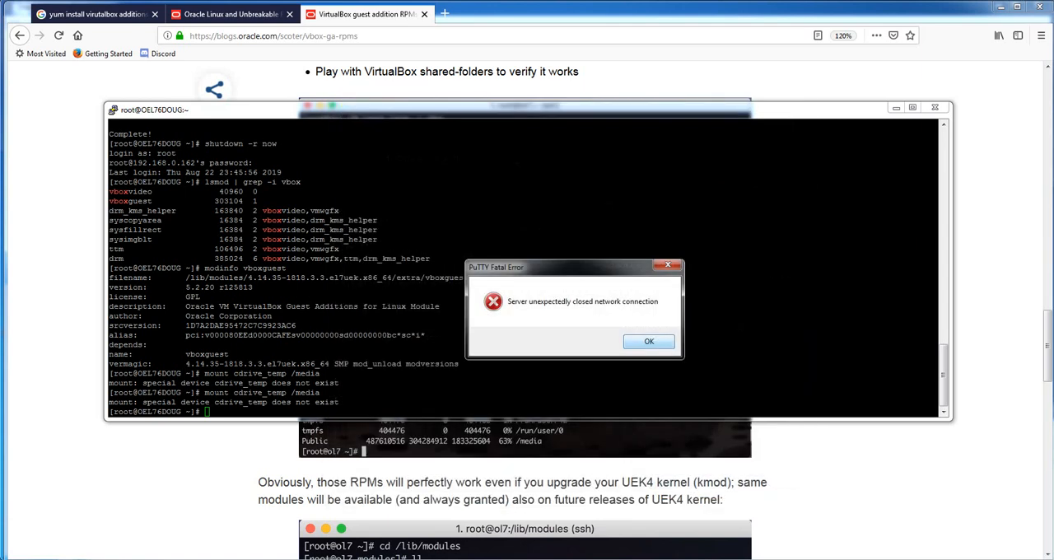
pyautogui.press('Return')
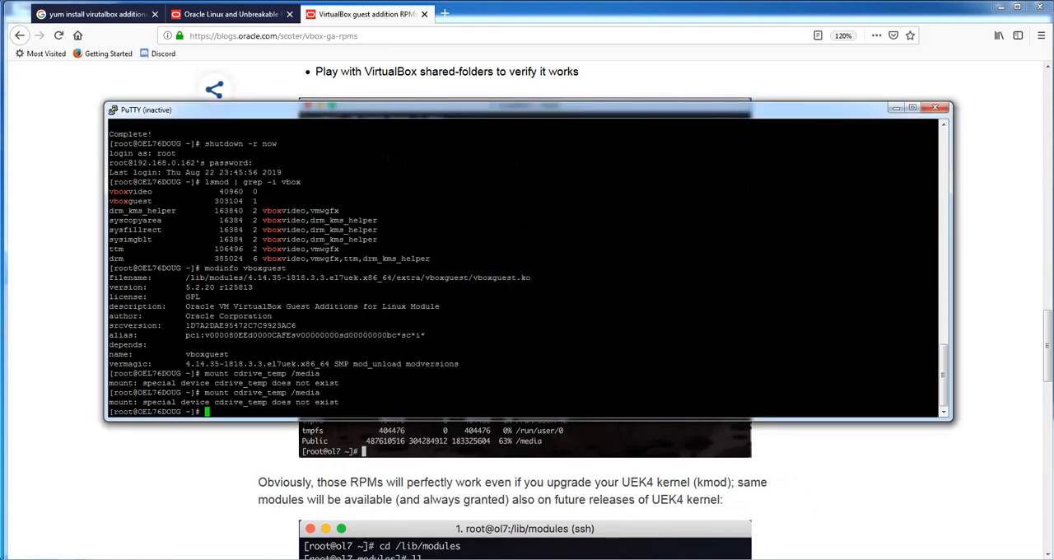
# Switch to Oracle VM VirtualBox Manager and show the snapshots of the OEL76DOUG machine
pyautogui.click(896, 108)
pyautogui.click(1000, 6)
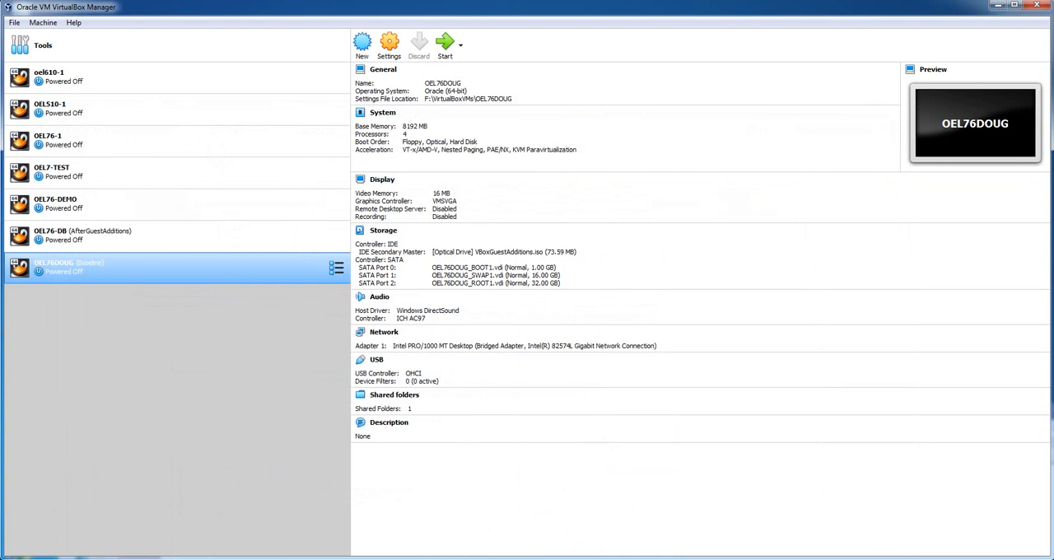
pyautogui.click(336, 268)
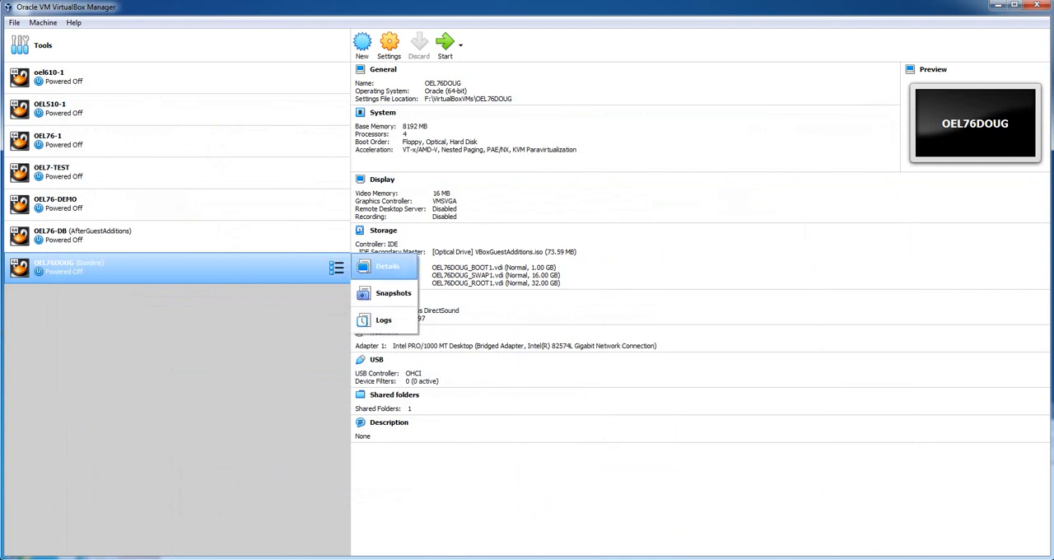
pyautogui.click(393, 293)
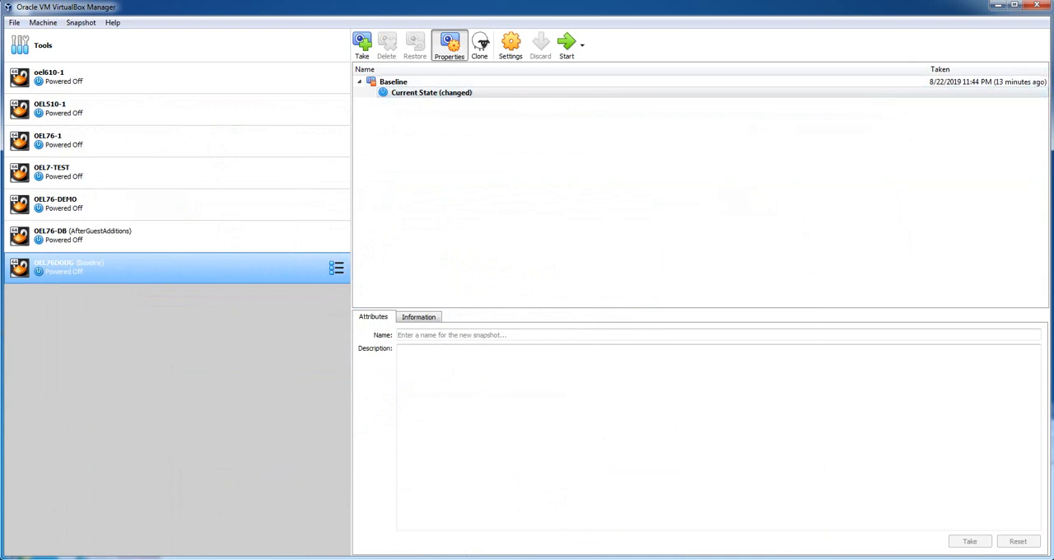
# Start a new snapshot of OEL76DOUG and name it PostGuestAdditions
pyautogui.click(362, 46)
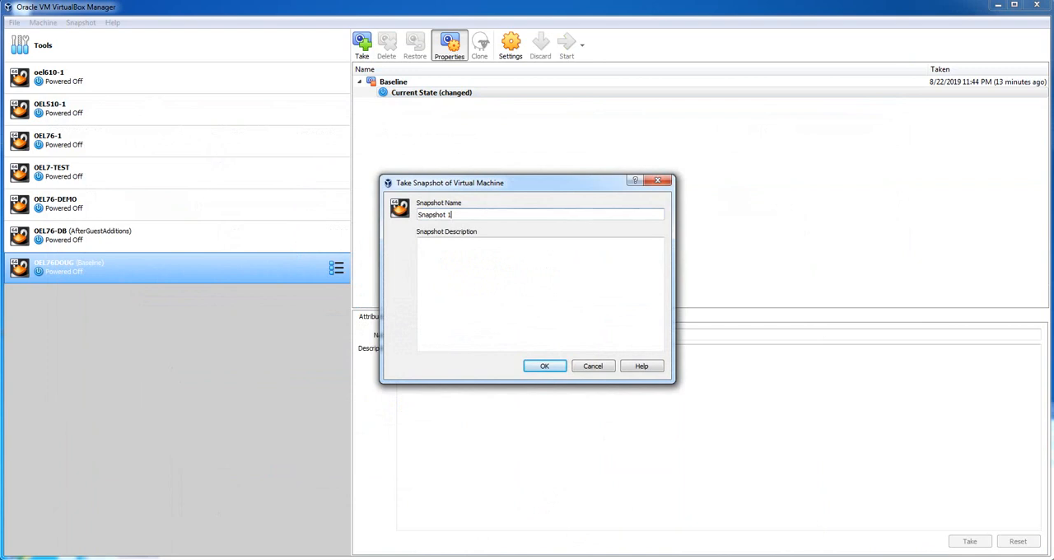
pyautogui.press('BackSpace')
pyautogui.write('PostGuestAdditions')
pyautogui.press('Tab')
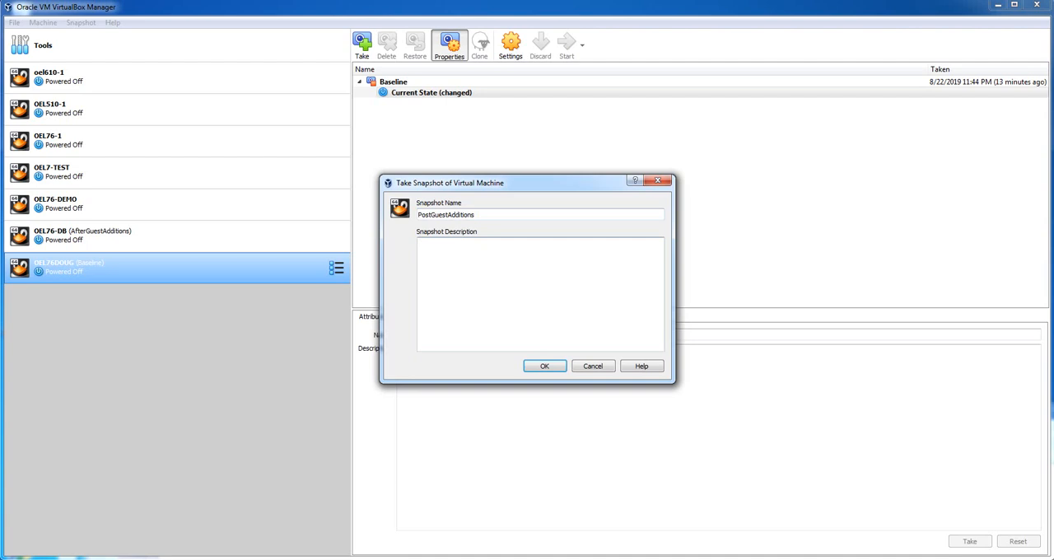
# Describe the snapshot as "GuestAdditions installed via yum -> ol7_developer for uek5" and take it
pyautogui.write('GuestAdditions installed v')
pyautogui.write('a yum -> ol7_deve')
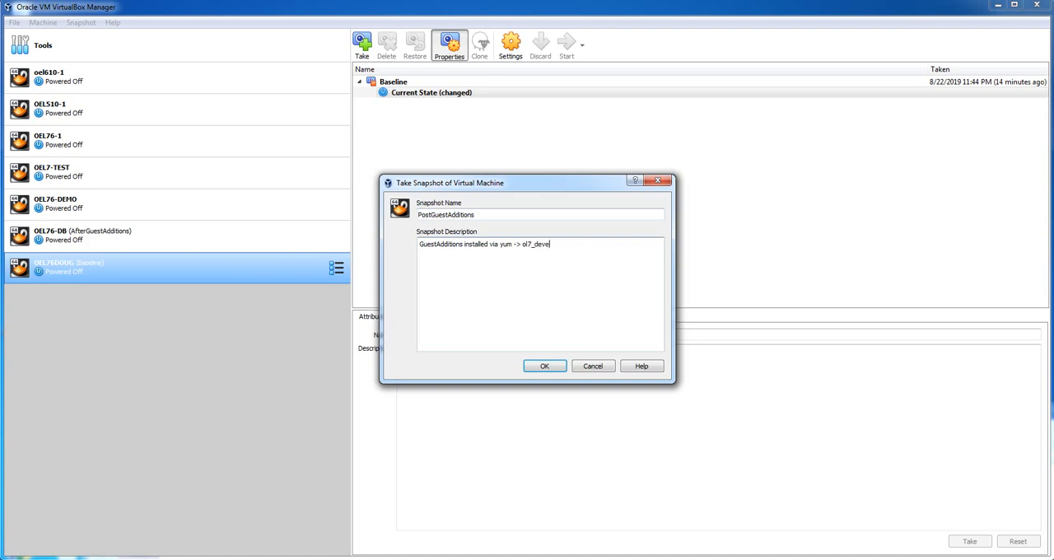
pyautogui.write('loper of')
pyautogui.press('BackSpace')
pyautogui.press('BackSpace')
pyautogui.write('for uek5')
pyautogui.click(545, 366)
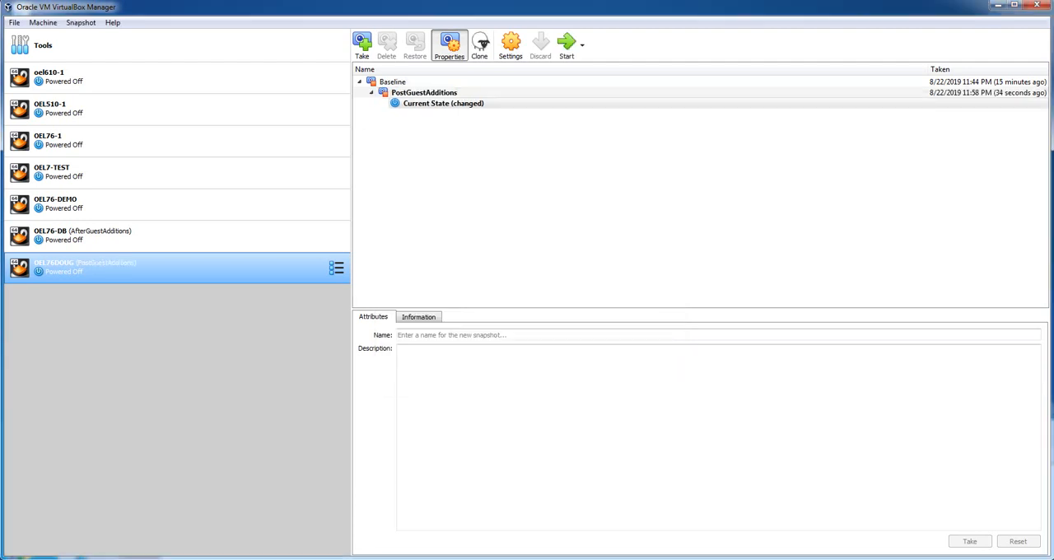